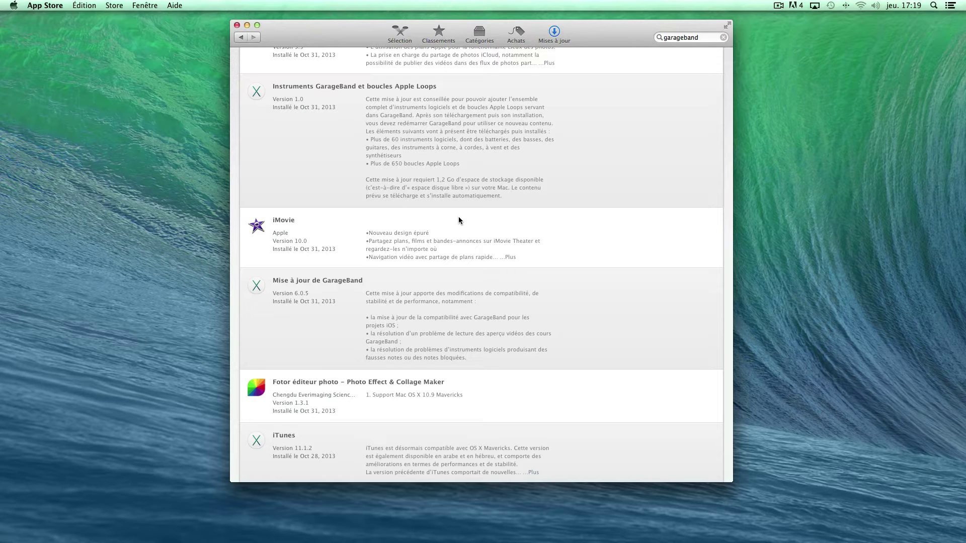
- Minimize the App Store window, check the GarageBand 6.0.5 folder in Applications, and launch the standalone GarageBand application
{"action": "left_click", "coordinate": [247, 25]}
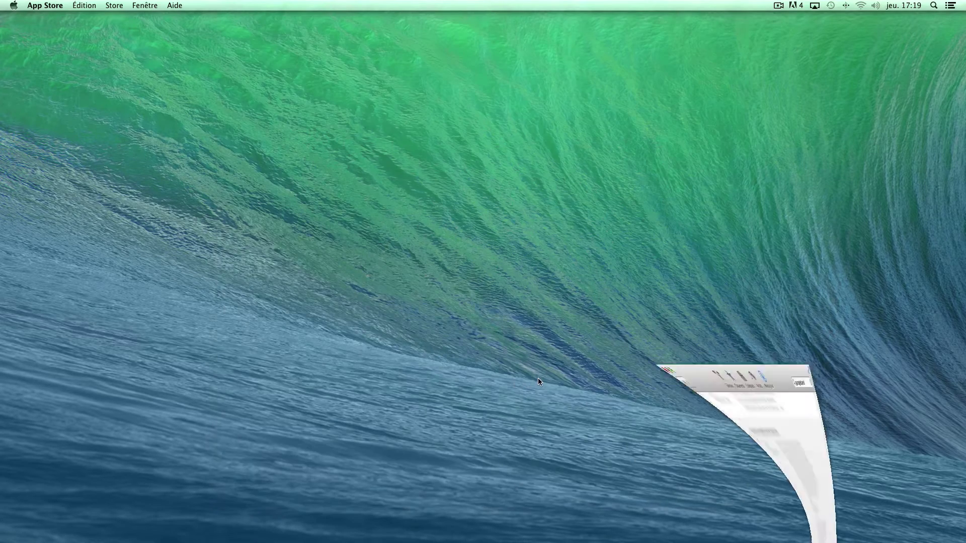
{"action": "mouse_move", "coordinate": [684, 539]}
{"action": "left_click", "coordinate": [658, 523]}
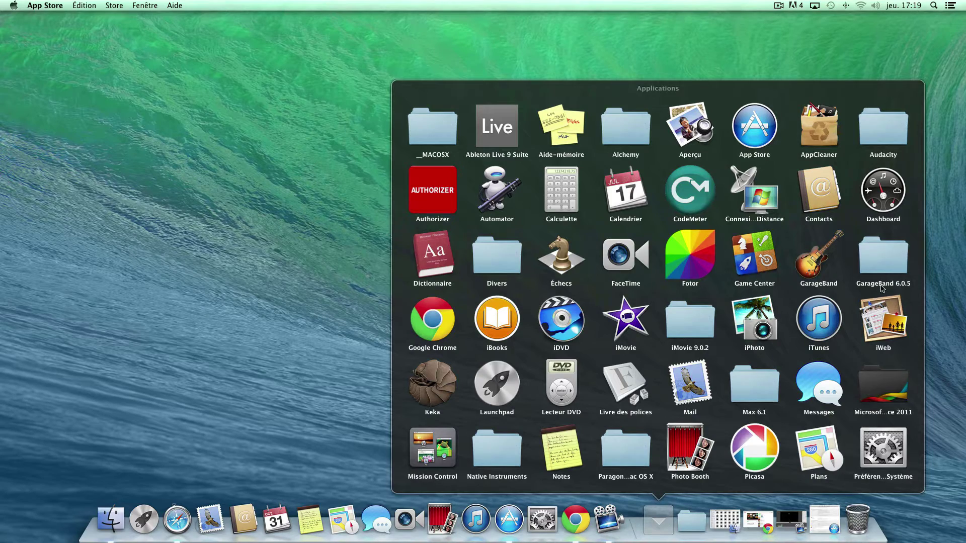
{"action": "left_click", "coordinate": [882, 265]}
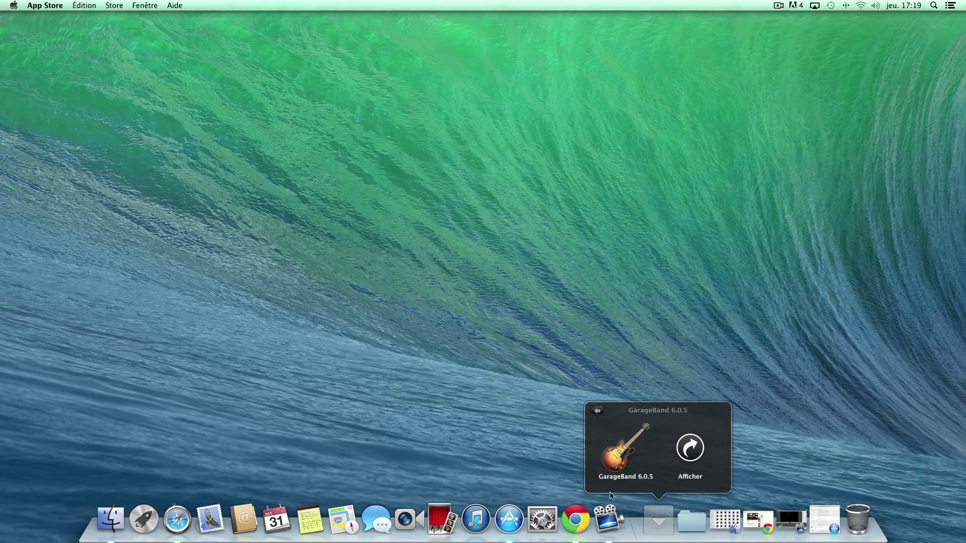
{"action": "left_click", "coordinate": [598, 412]}
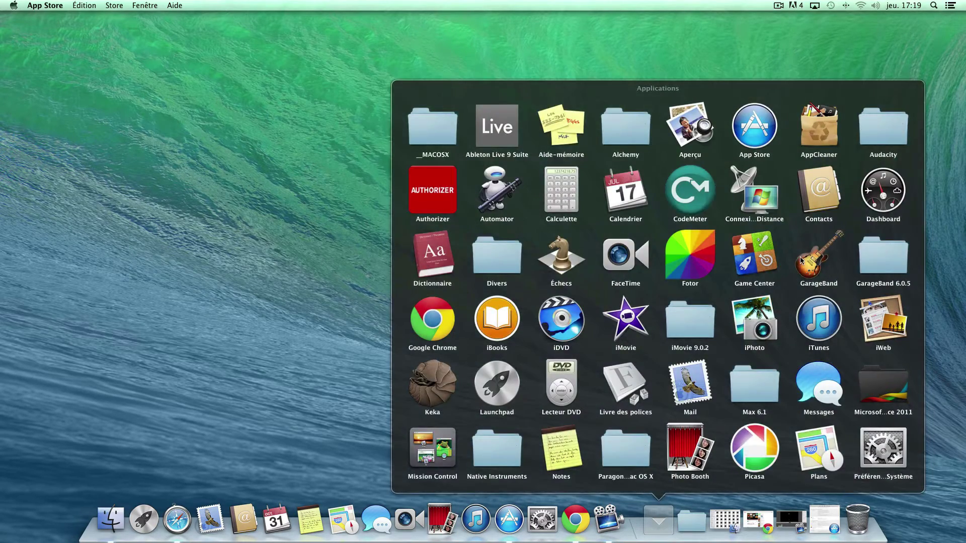
{"action": "left_click", "coordinate": [813, 266]}
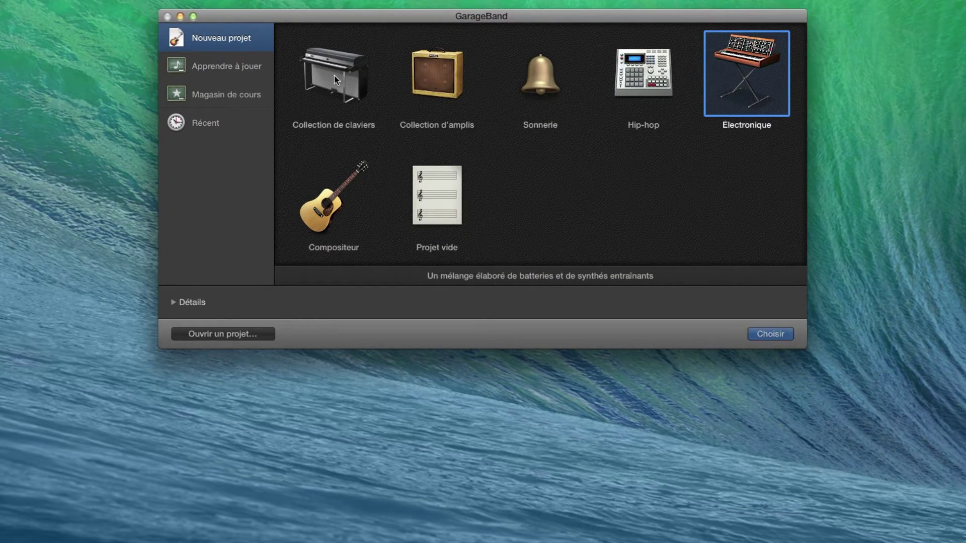
- Look through the new project templates, from Collection de claviers and Collection d'amplis through Hip-hop and Électronique to Compositeur
{"action": "left_click", "coordinate": [348, 80]}
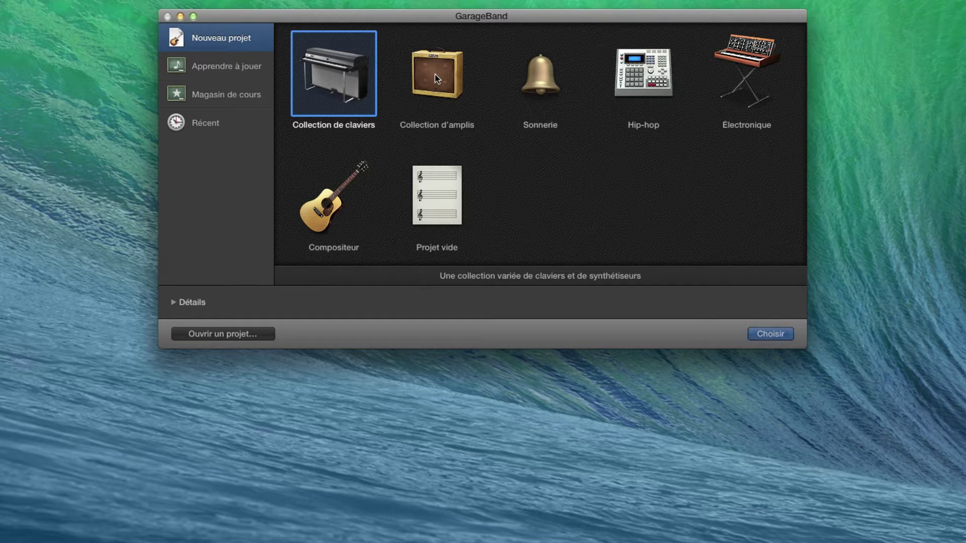
{"action": "left_click", "coordinate": [453, 92]}
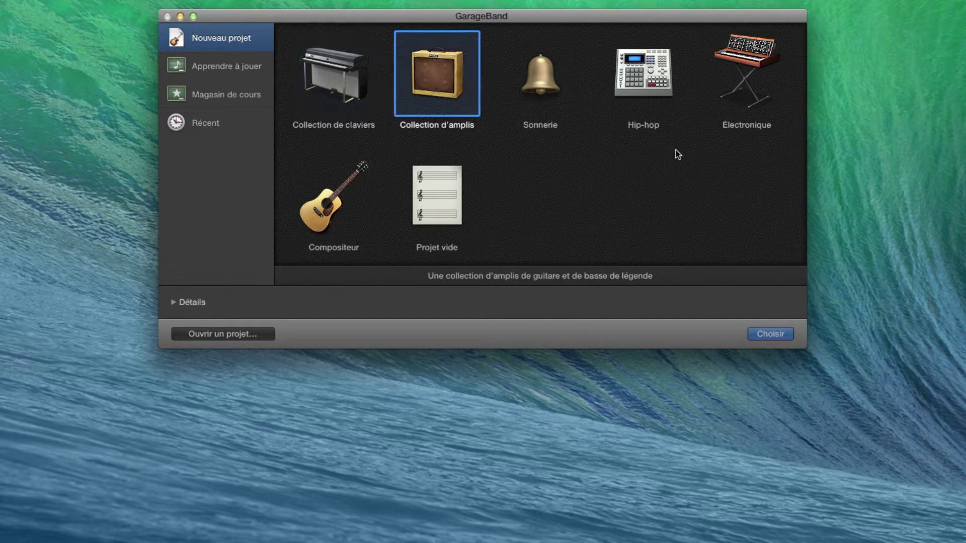
{"action": "key", "text": "Right"}
{"action": "key", "text": "Right"}
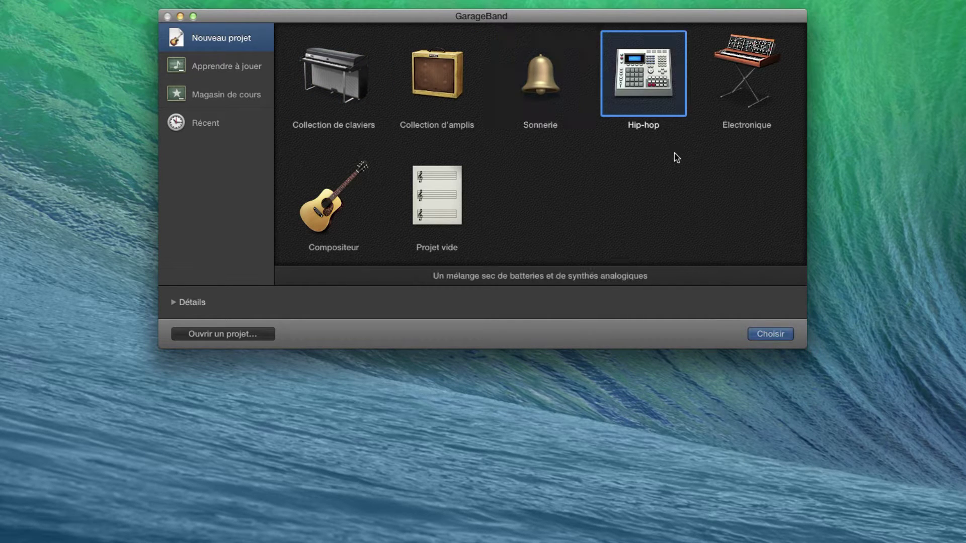
{"action": "key", "text": "Right"}
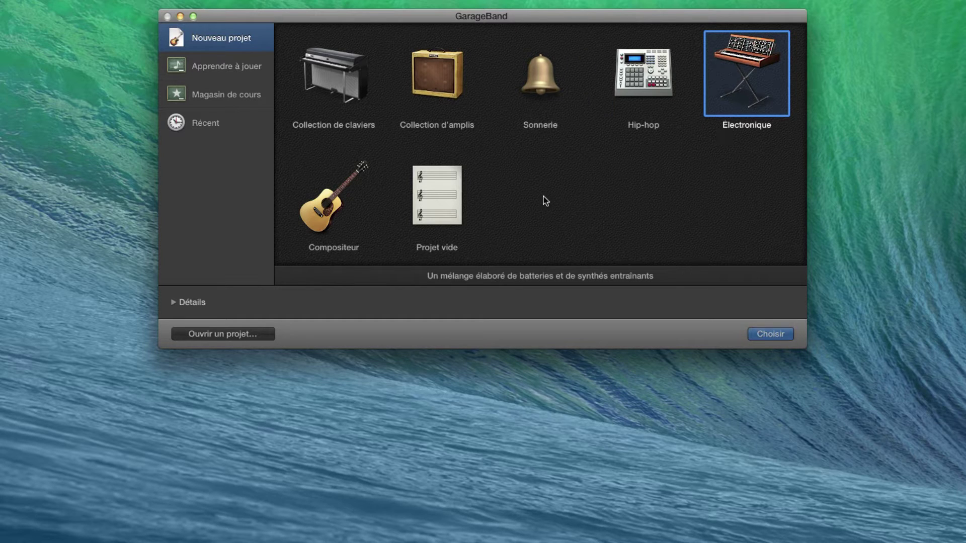
{"action": "key", "text": "Right"}
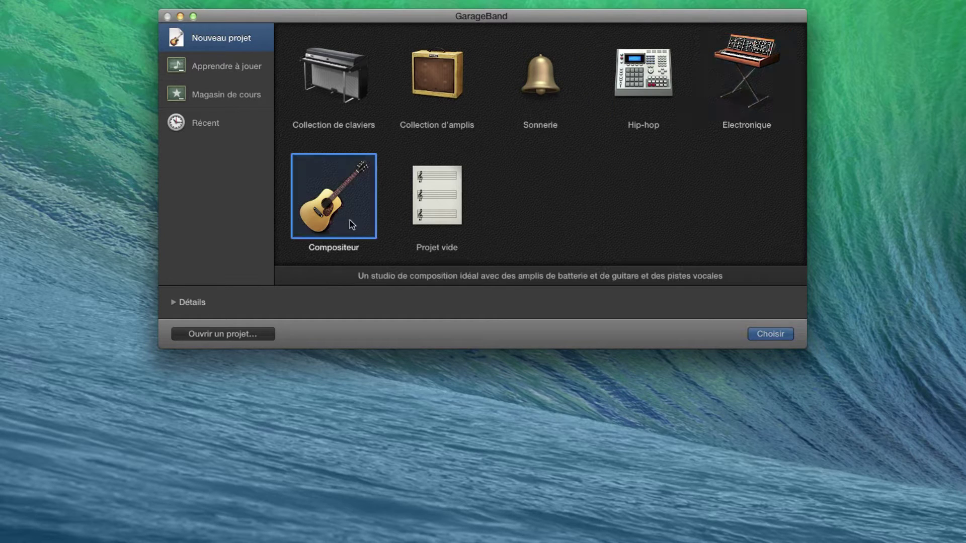
{"action": "key", "text": "Right"}
- Look through the Apprendre à jouer, Magasin de cours and Récent sections of the project chooser
{"action": "left_click", "coordinate": [237, 69]}
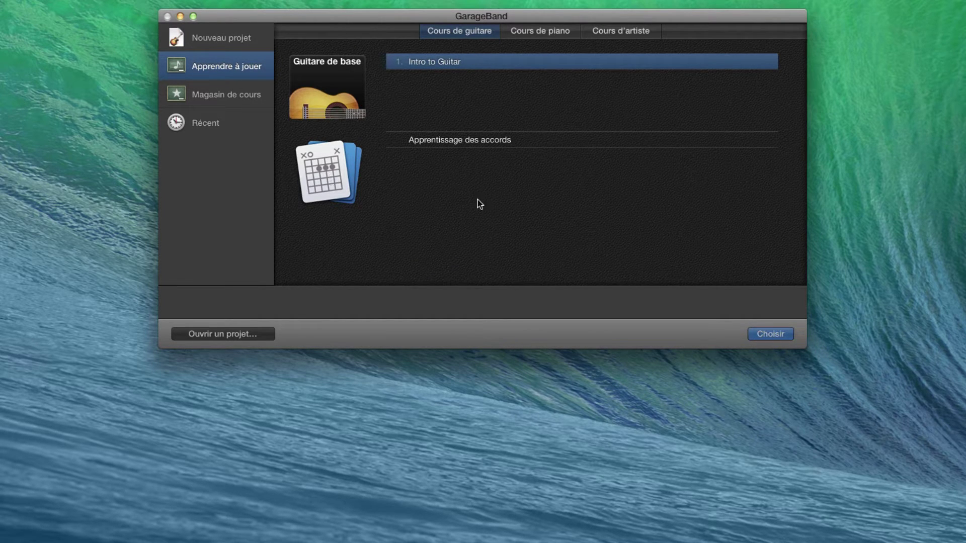
{"action": "left_click", "coordinate": [202, 97]}
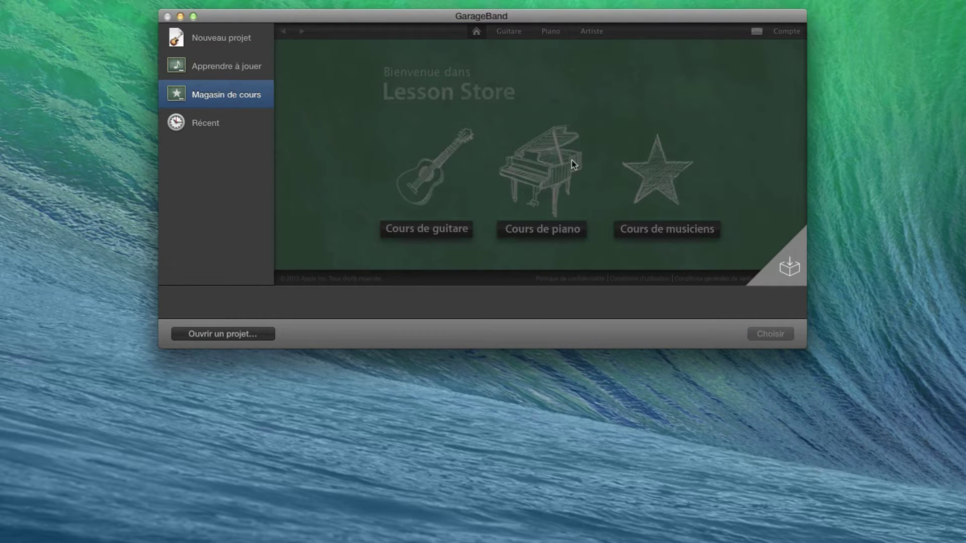
{"action": "left_click", "coordinate": [191, 127]}
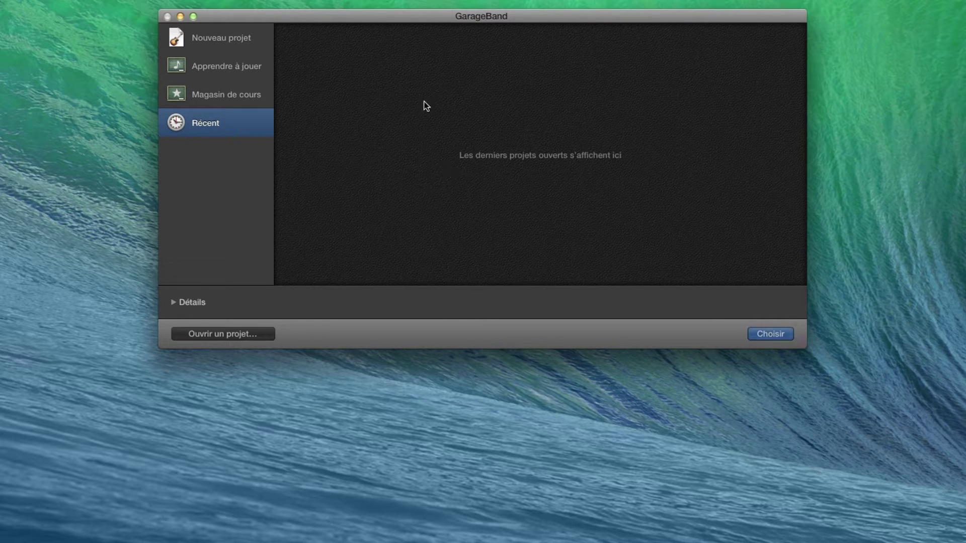
- Create a new project from the Collection de claviers template
{"action": "left_click", "coordinate": [210, 39]}
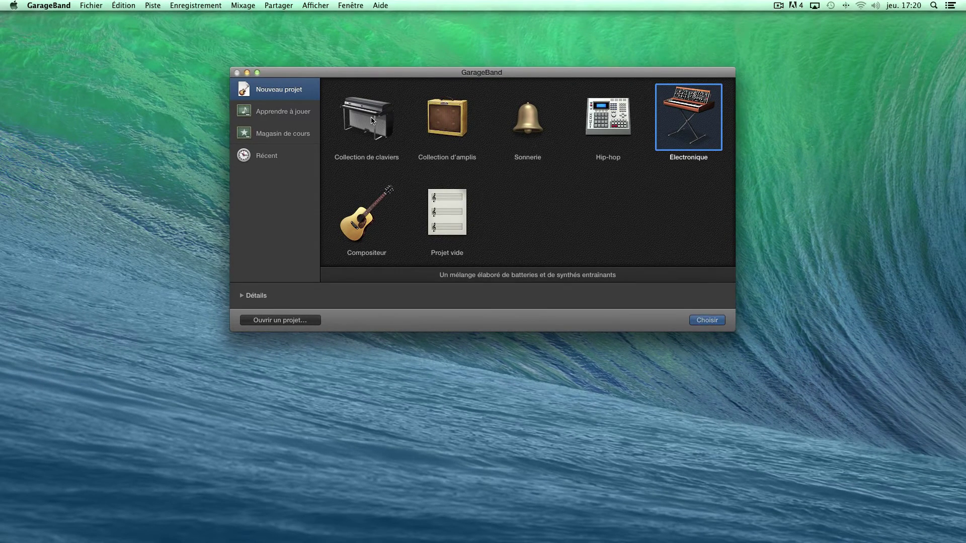
{"action": "left_click", "coordinate": [372, 121]}
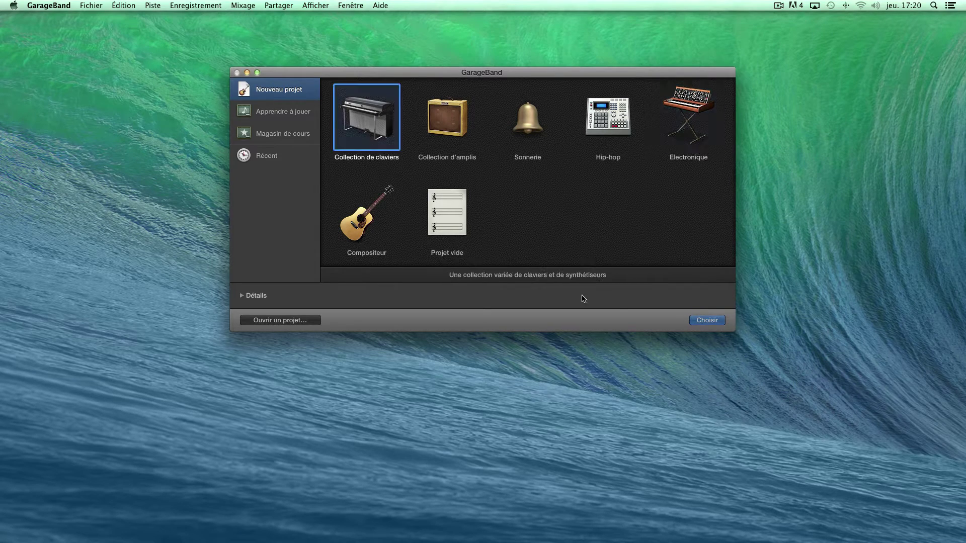
{"action": "left_click", "coordinate": [707, 321]}
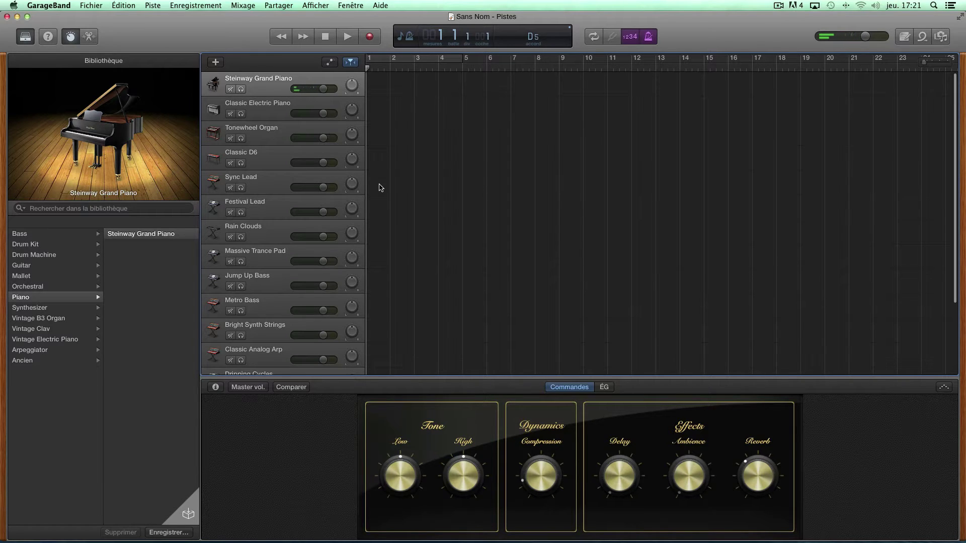
- Audition the Classic Electric Piano, Tonewheel Organ, Classic D6, Sync Lead and Festival Lead tracks in turn
{"action": "left_click", "coordinate": [281, 115]}
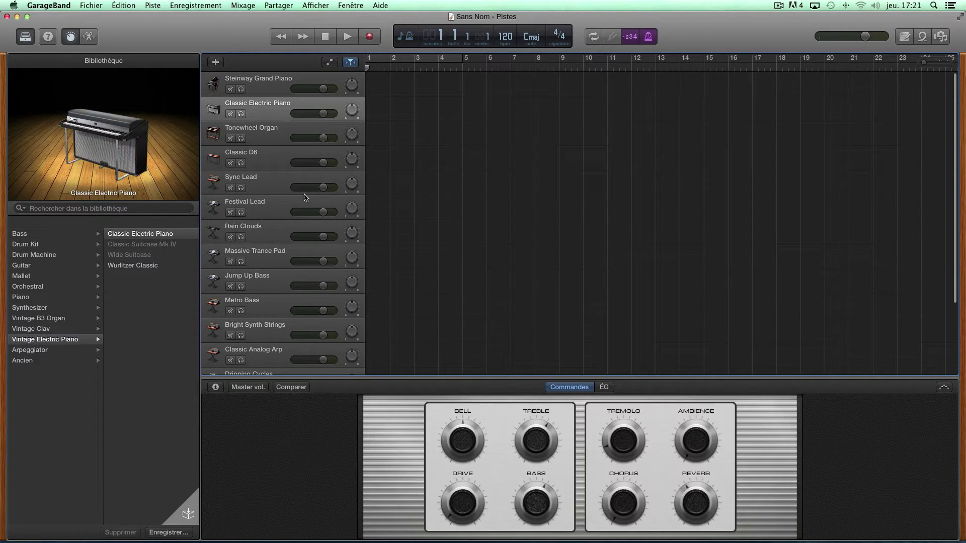
{"action": "left_click", "coordinate": [269, 142]}
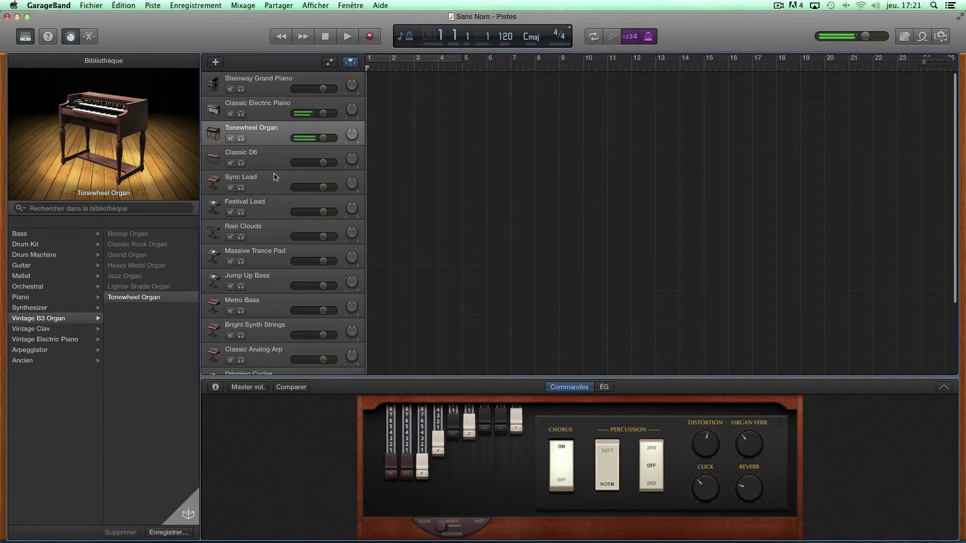
{"action": "left_click", "coordinate": [274, 161]}
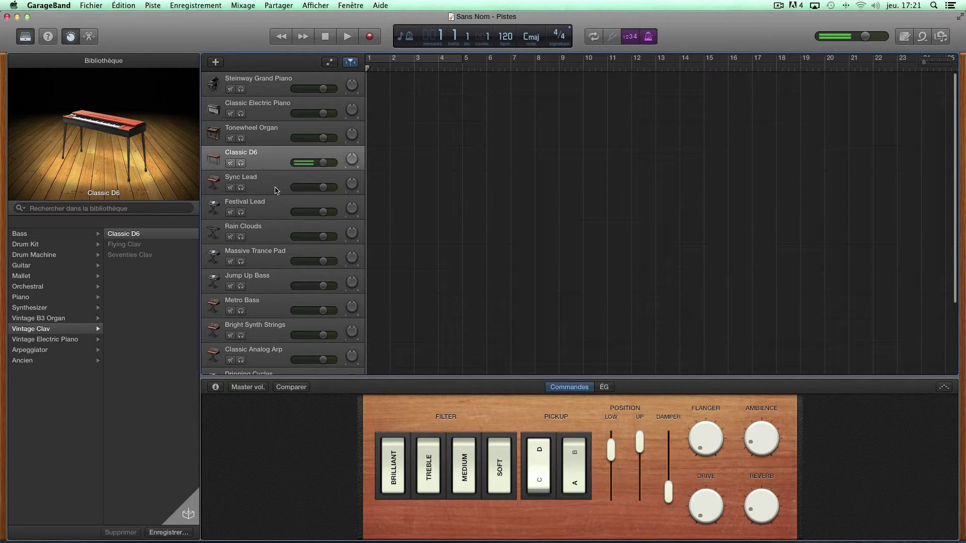
{"action": "key", "text": "Down"}
{"action": "left_click", "coordinate": [276, 204]}
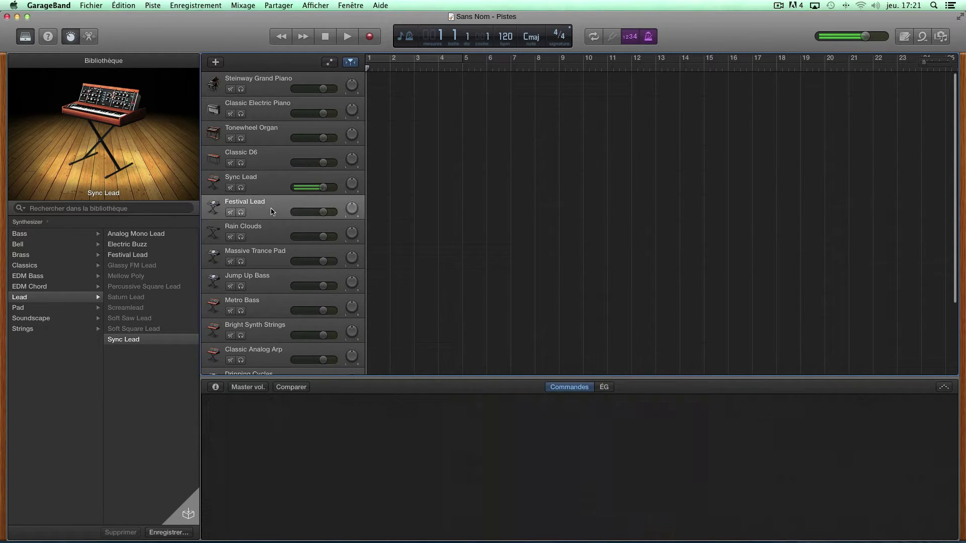
- Audition the synth tracks from Rain Clouds through Massive Trance Pad, Jump Up Bass, Metro Bass and Bright Synth Strings to Classic Analog Arp
{"action": "key", "text": "Down"}
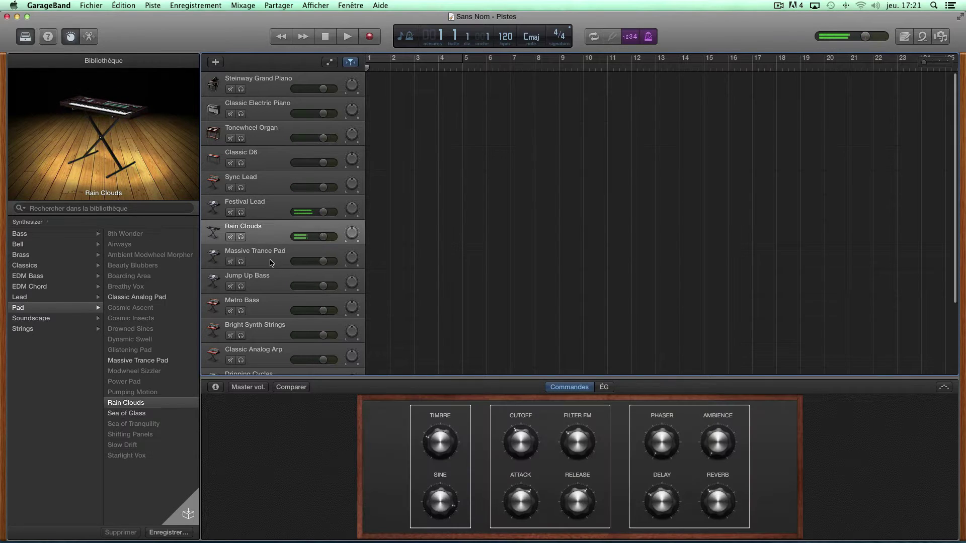
{"action": "key", "text": "Down"}
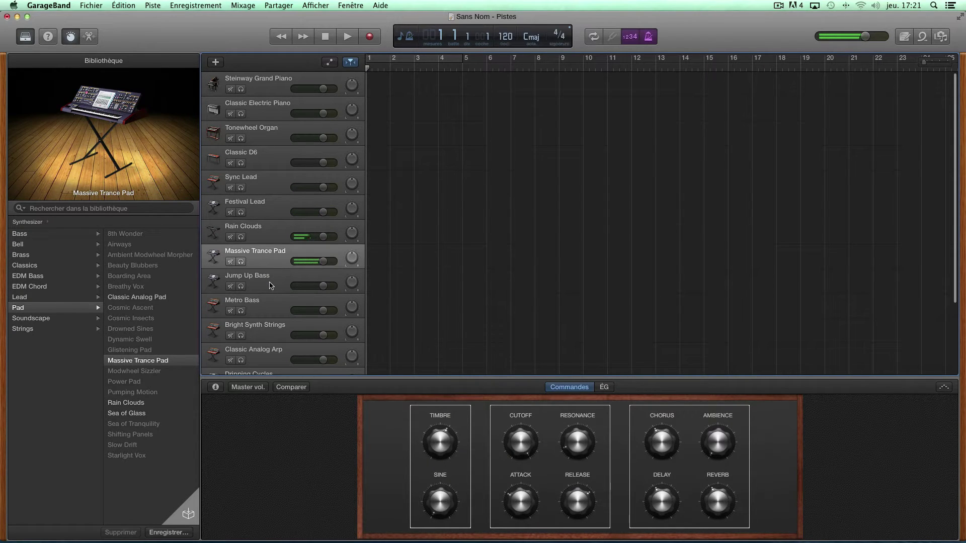
{"action": "key", "text": "Down"}
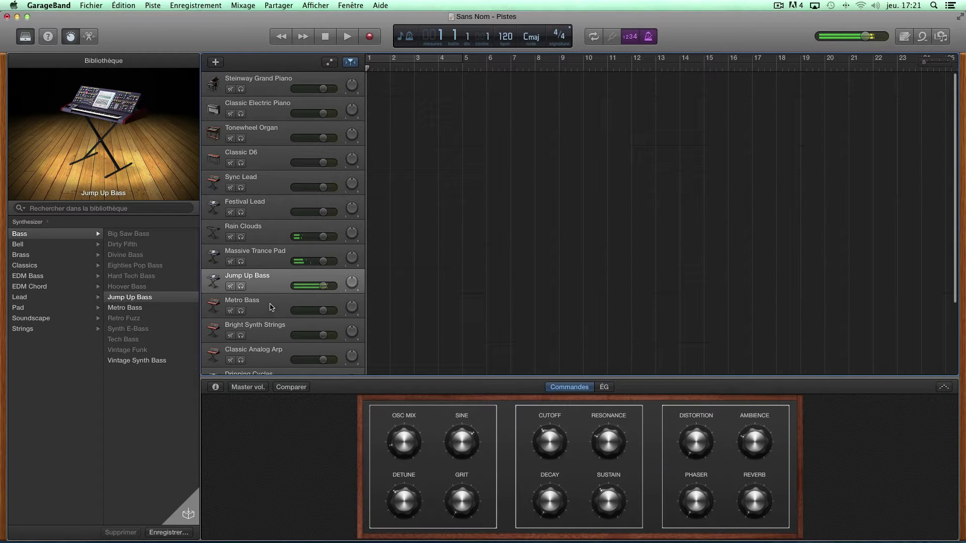
{"action": "key", "text": "Down"}
{"action": "key", "text": "Down"}
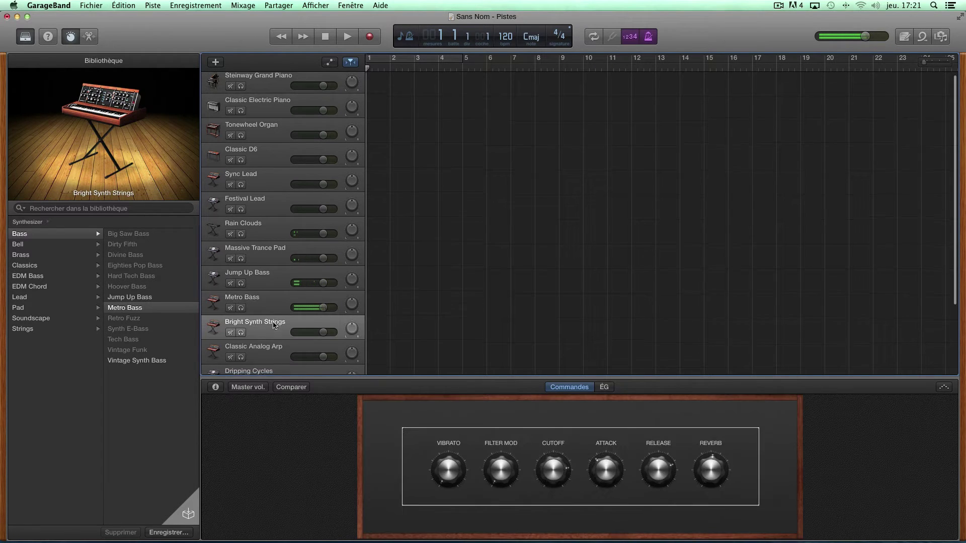
{"action": "scroll", "coordinate": [273, 325], "scroll_direction": "down", "scroll_amount": 2}
{"action": "left_click", "coordinate": [275, 319]}
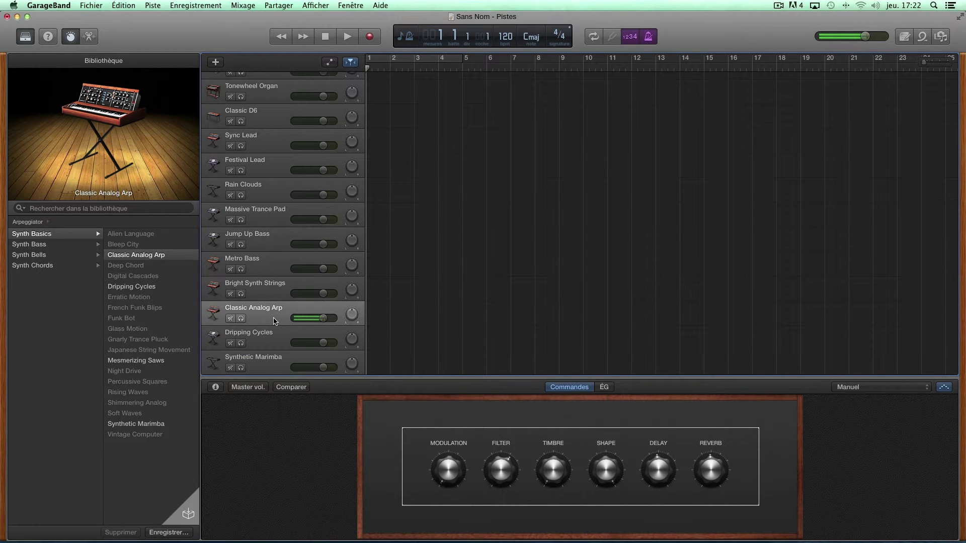
- Audition the Dripping Cycles, Synthetic Marimba and Italo Disco Patterns tracks, playing a few notes on the last one
{"action": "left_click", "coordinate": [262, 346]}
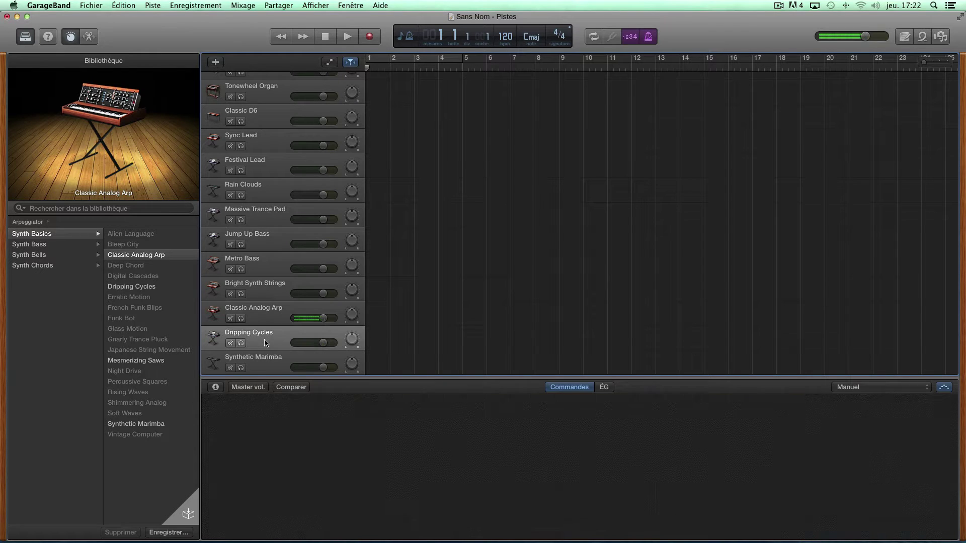
{"action": "scroll", "coordinate": [266, 335], "scroll_direction": "down", "scroll_amount": 1}
{"action": "left_click", "coordinate": [266, 335]}
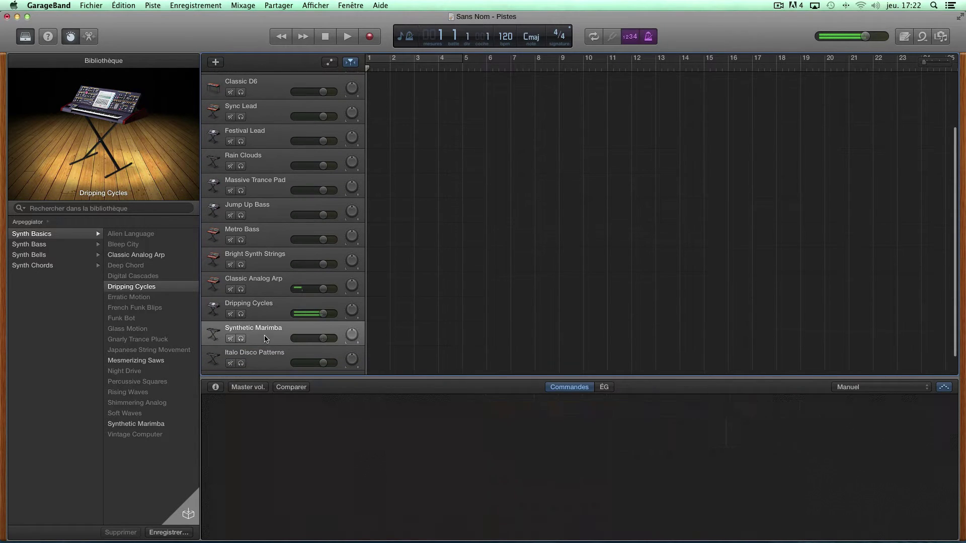
{"action": "scroll", "coordinate": [268, 337], "scroll_direction": "down", "scroll_amount": 1}
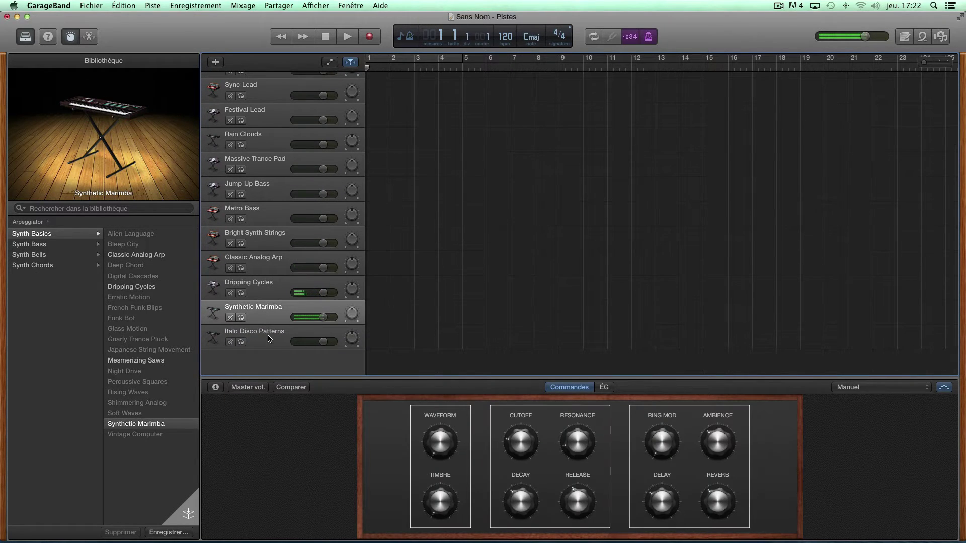
{"action": "left_click", "coordinate": [269, 339]}
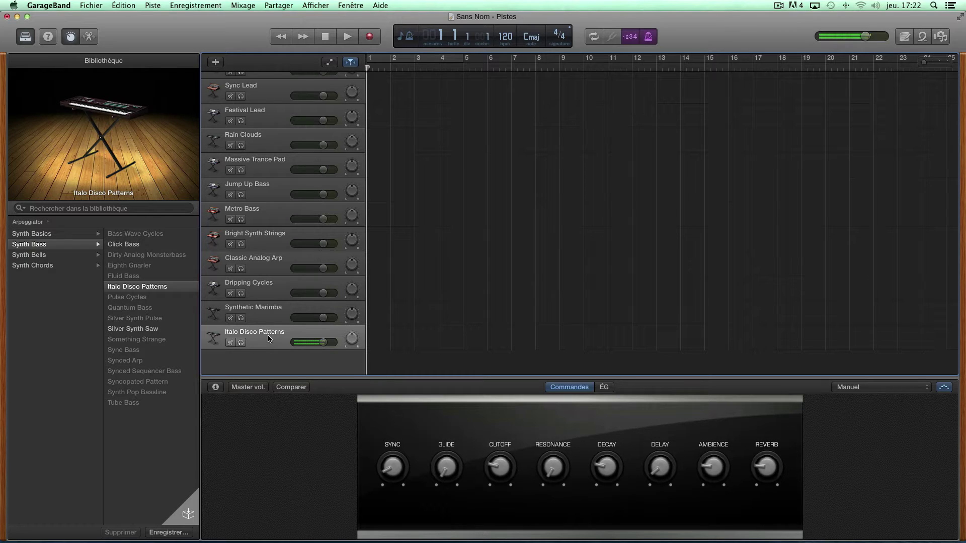
{"action": "key", "text": "a"}
{"action": "key", "text": "f"}
{"action": "key", "text": "k"}
- Review the library's instrument categories and the Arpeggiator subcategories down to the Synth Bass presets
{"action": "scroll", "coordinate": [290, 168], "scroll_direction": "up", "scroll_amount": 2}
{"action": "scroll", "coordinate": [276, 179], "scroll_direction": "up", "scroll_amount": 1}
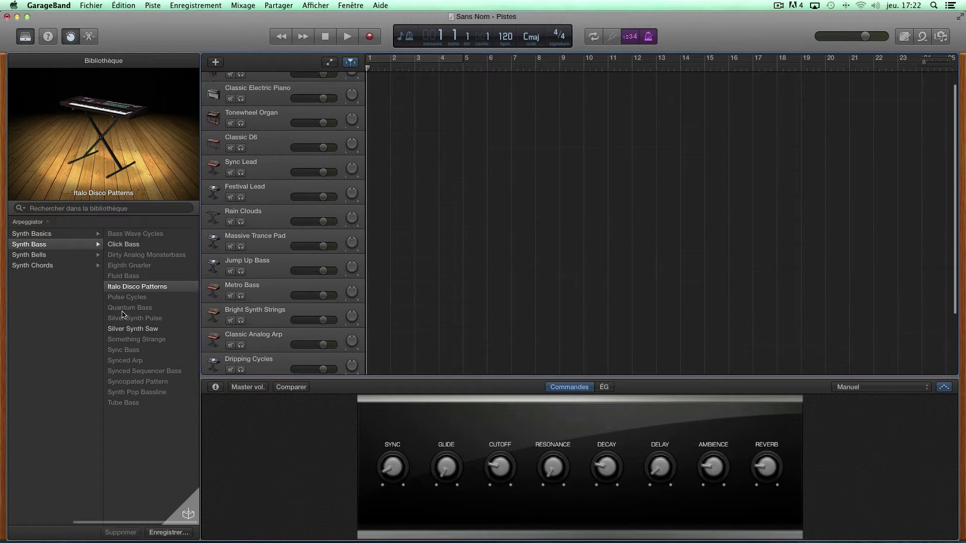
{"action": "scroll", "coordinate": [87, 311], "scroll_direction": "left", "scroll_amount": 3}
{"action": "scroll", "coordinate": [88, 310], "scroll_direction": "left", "scroll_amount": 1}
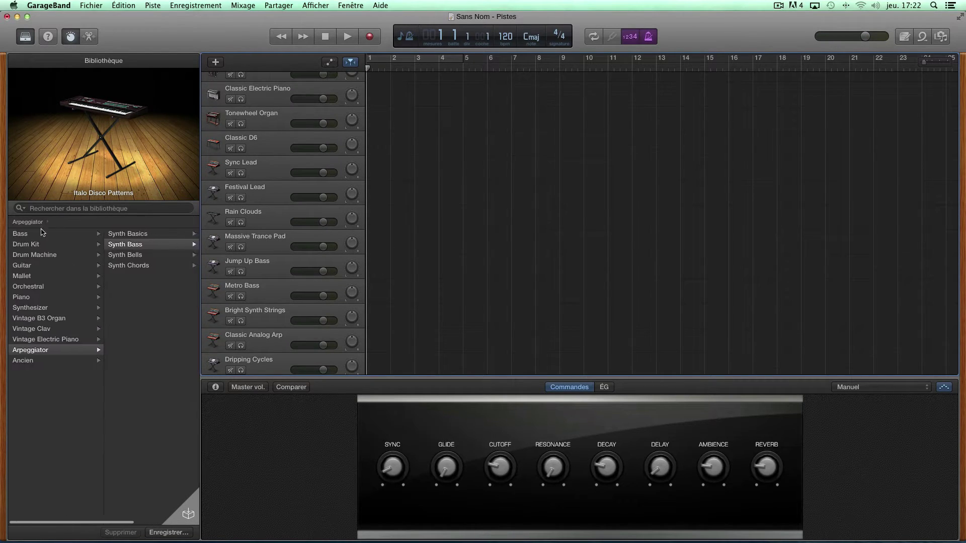
{"action": "scroll", "coordinate": [62, 312], "scroll_direction": "right", "scroll_amount": 5}
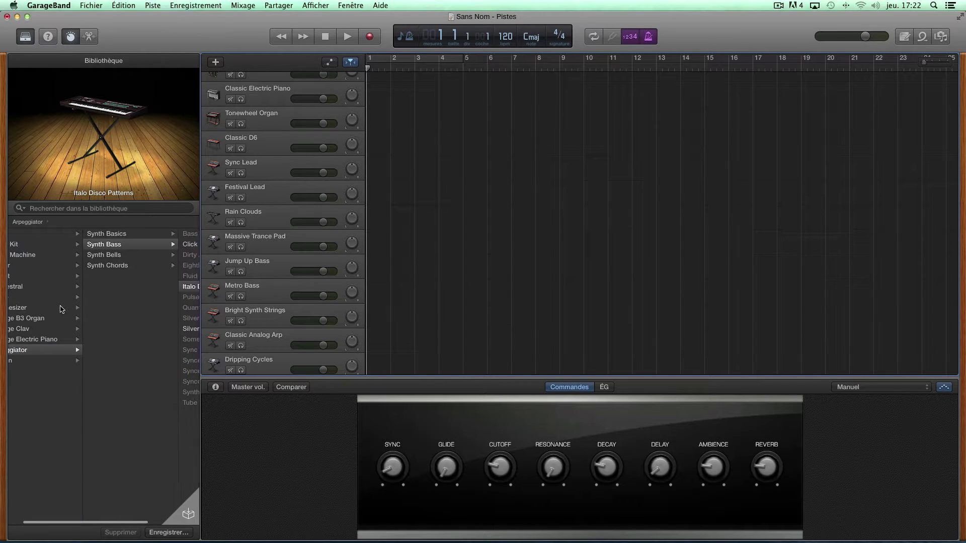
{"action": "scroll", "coordinate": [114, 280], "scroll_direction": "right", "scroll_amount": 1}
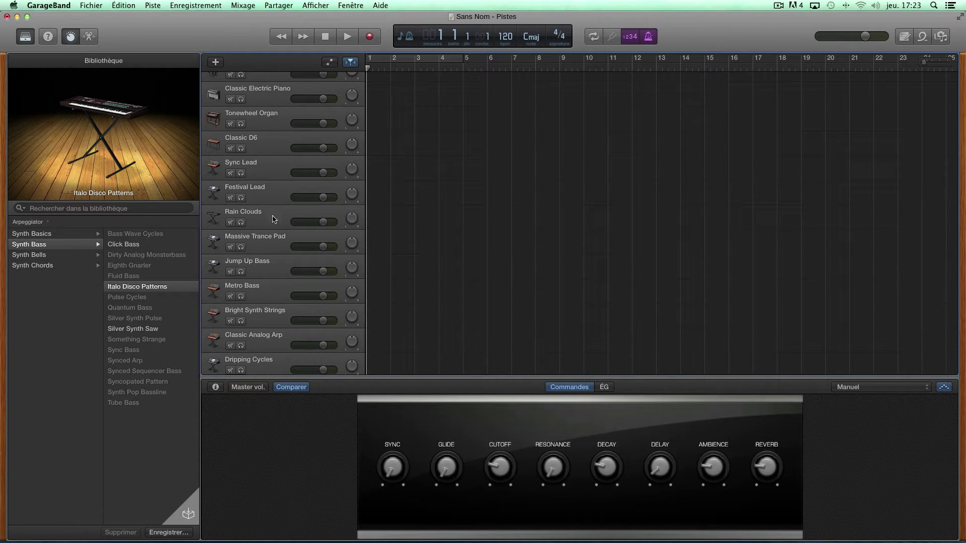
- Bring up the sound controls of the Massive Trance Pad track and of the Bright Synth Strings track
{"action": "left_click", "coordinate": [272, 247]}
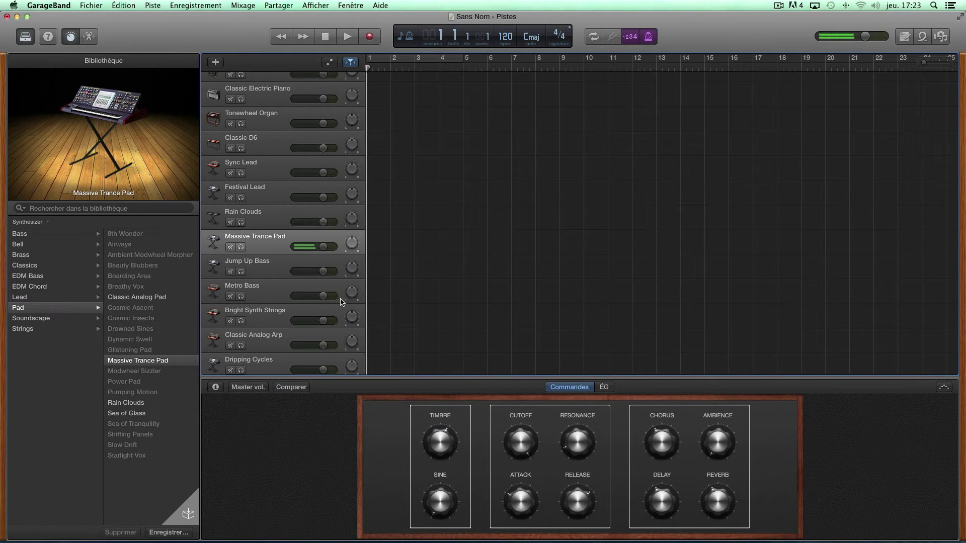
{"action": "left_click", "coordinate": [272, 317]}
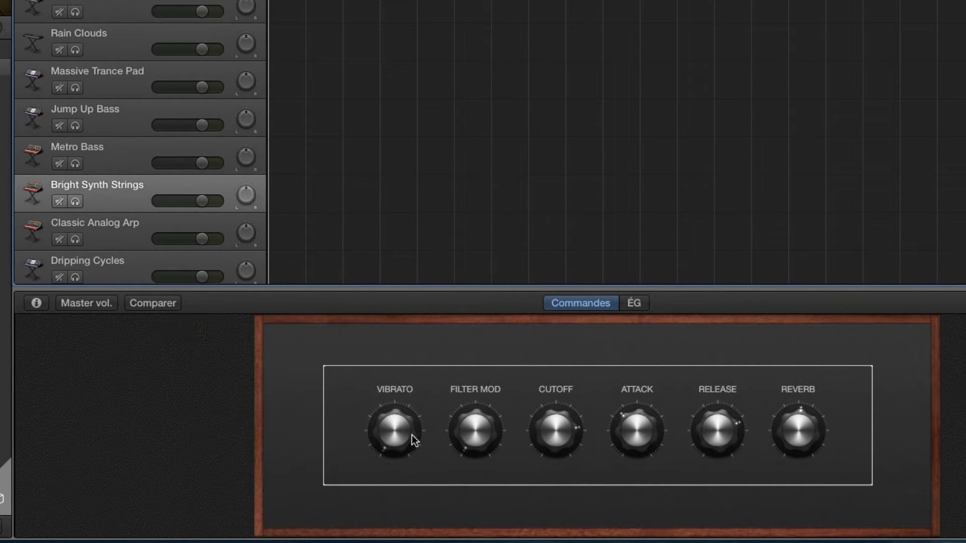
- Raise the Filter Mod, lower the Cutoff and raise the Reverb on the Bright Synth Strings track
{"action": "left_click_drag", "start_coordinate": [459, 433], "coordinate": [512, 267]}
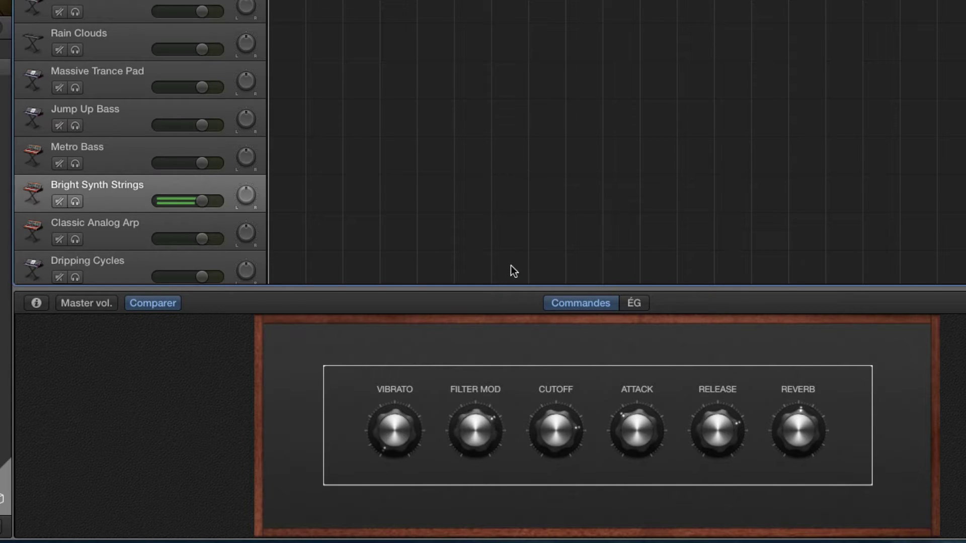
{"action": "left_click_drag", "start_coordinate": [560, 390], "coordinate": [564, 537]}
{"action": "left_click_drag", "start_coordinate": [805, 399], "coordinate": [787, 368]}
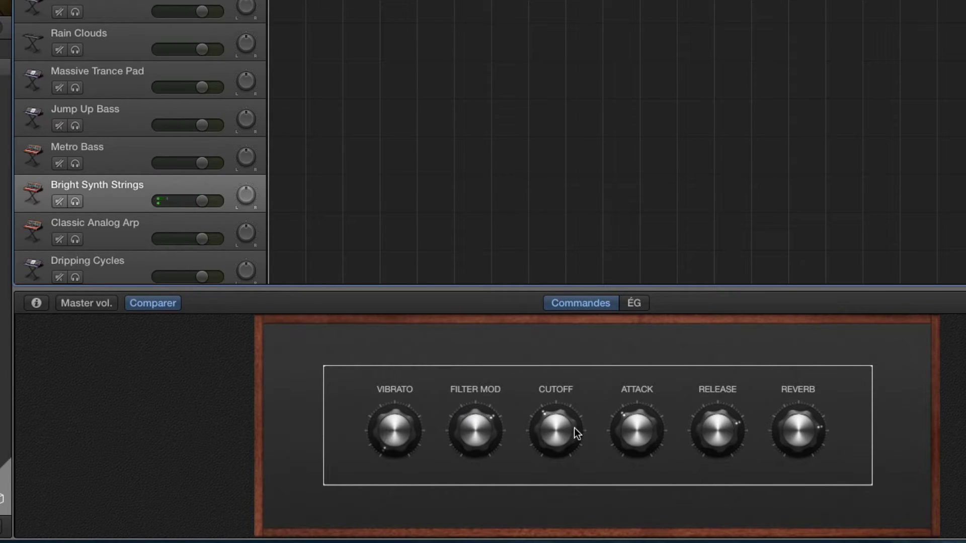
- Compare the edited Bright Synth Strings sound repeatedly with its original settings, ending on the edited version
{"action": "left_click", "coordinate": [155, 304]}
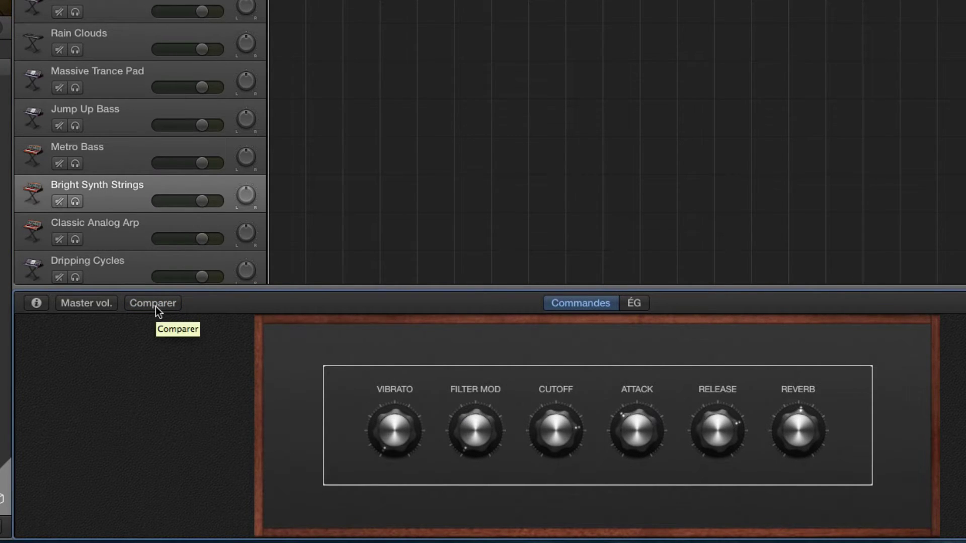
{"action": "left_click", "coordinate": [157, 305]}
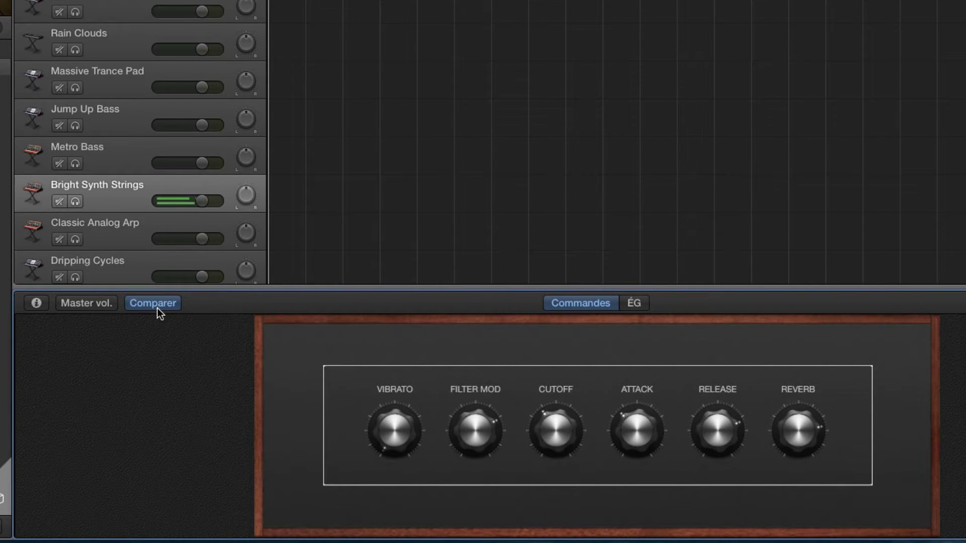
{"action": "left_click", "coordinate": [154, 303]}
{"action": "left_click", "coordinate": [154, 303]}
{"action": "left_click", "coordinate": [154, 304]}
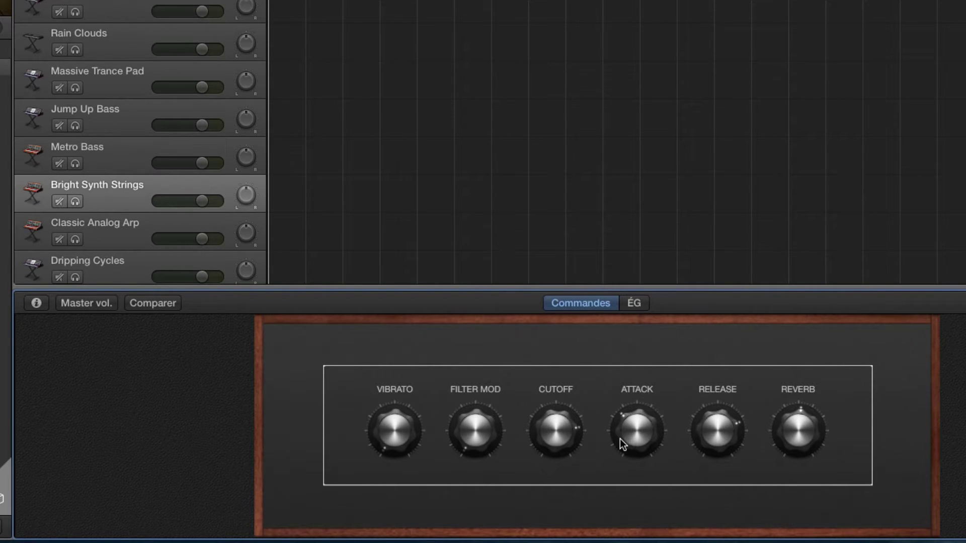
{"action": "left_click", "coordinate": [157, 304]}
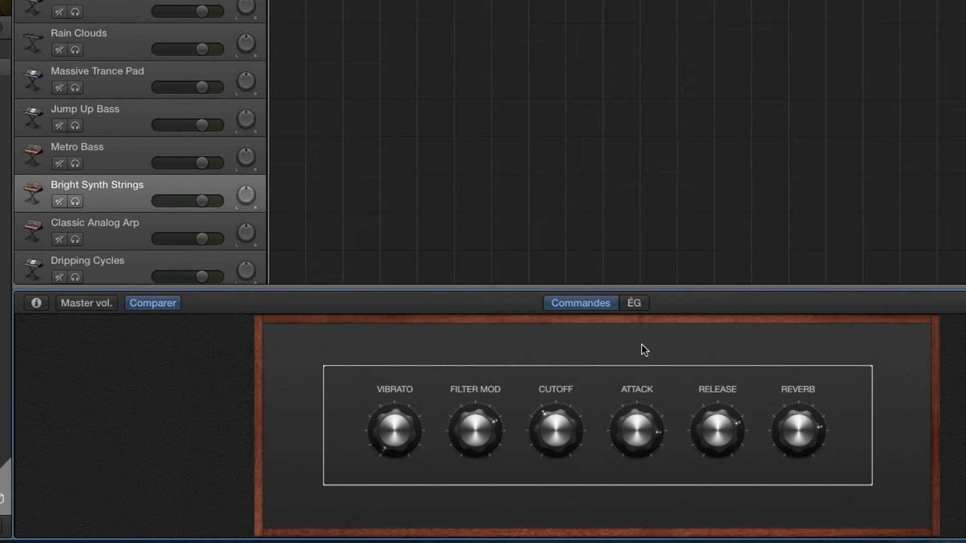
- Reset the Bright Synth Strings knobs to their default positions and switch the comparison back to the original sound
{"action": "key", "text": "alt"}
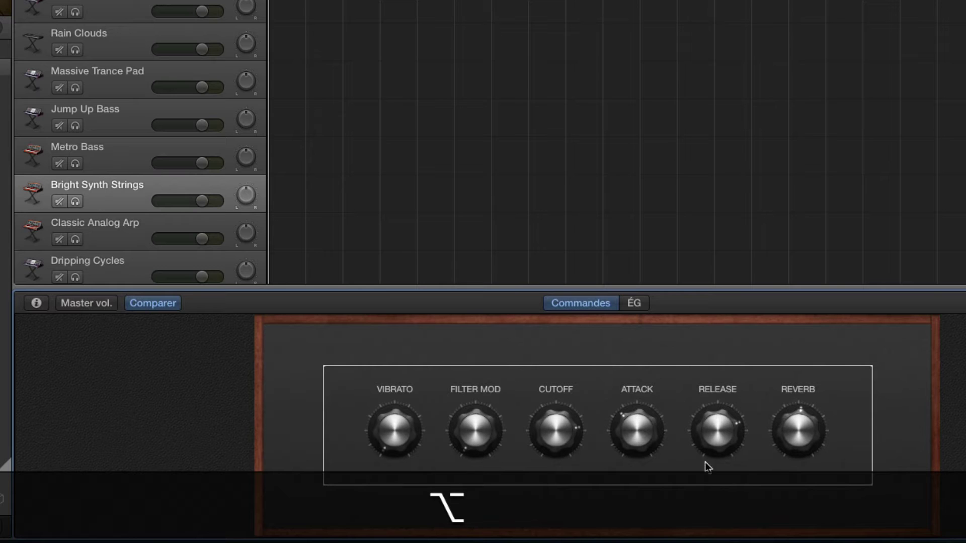
{"action": "left_click", "coordinate": [562, 439], "text": "alt"}
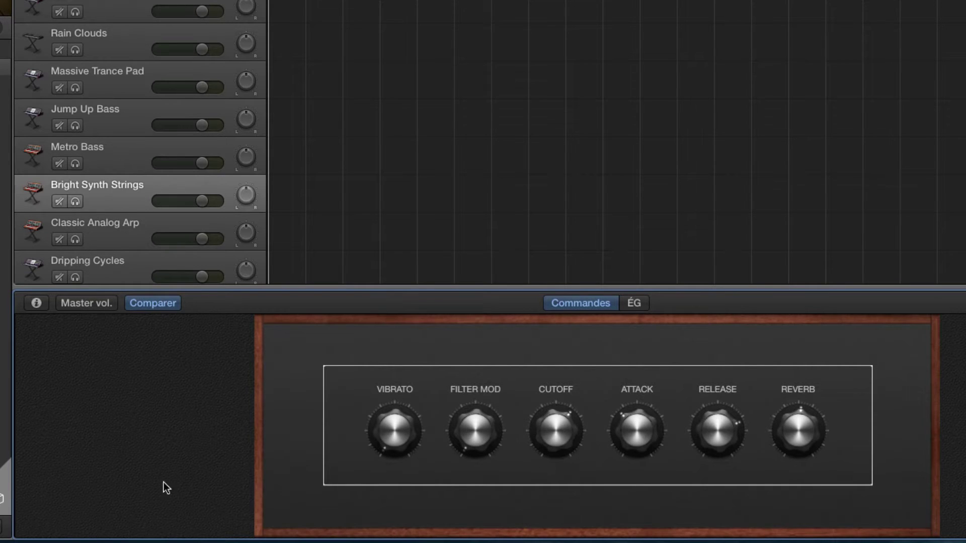
{"action": "left_click", "coordinate": [162, 305]}
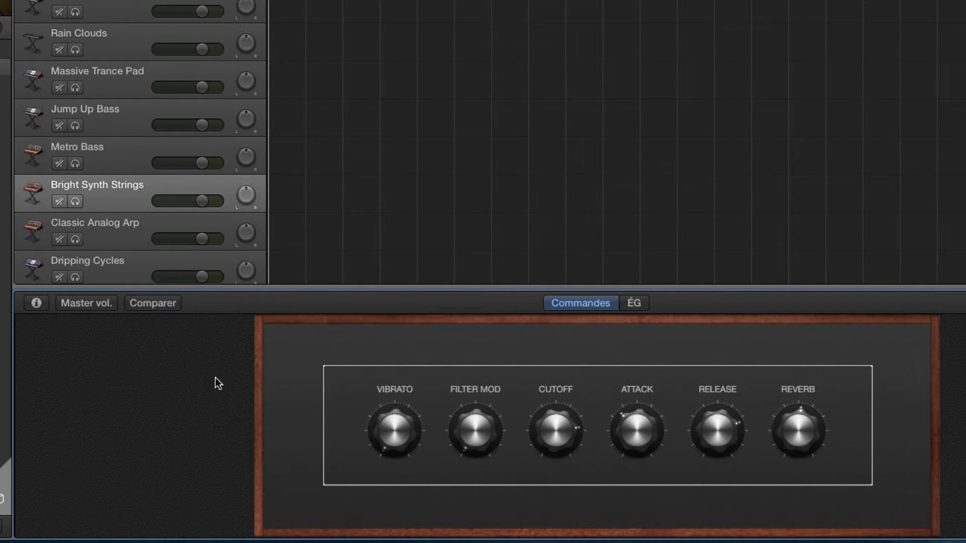
- In the Bright Synth Strings equalizer, boost the 1020 Hz band to +6.5 dB, cut the highs around 6 kHz and set the 182 Hz band to +3.0 dB
{"action": "left_click", "coordinate": [635, 304]}
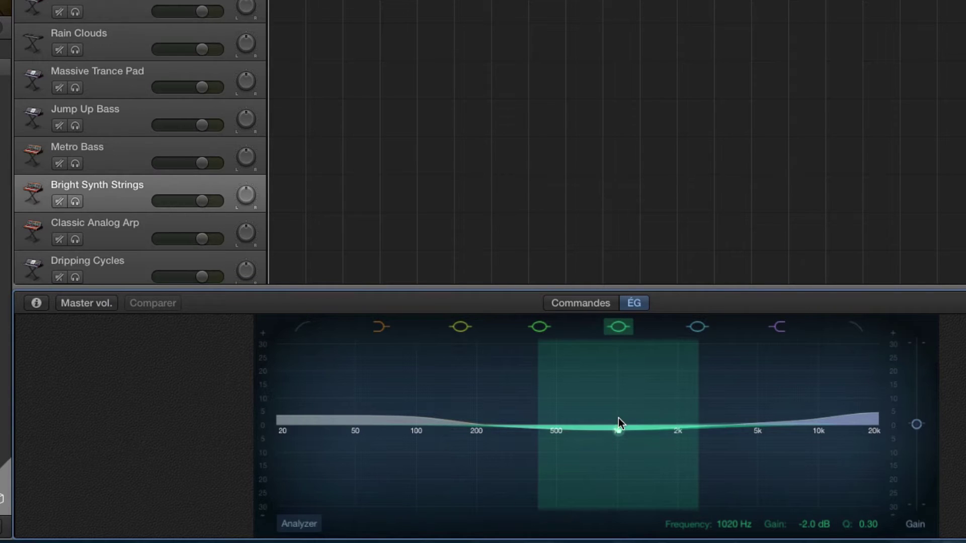
{"action": "left_click_drag", "start_coordinate": [617, 425], "coordinate": [619, 405]}
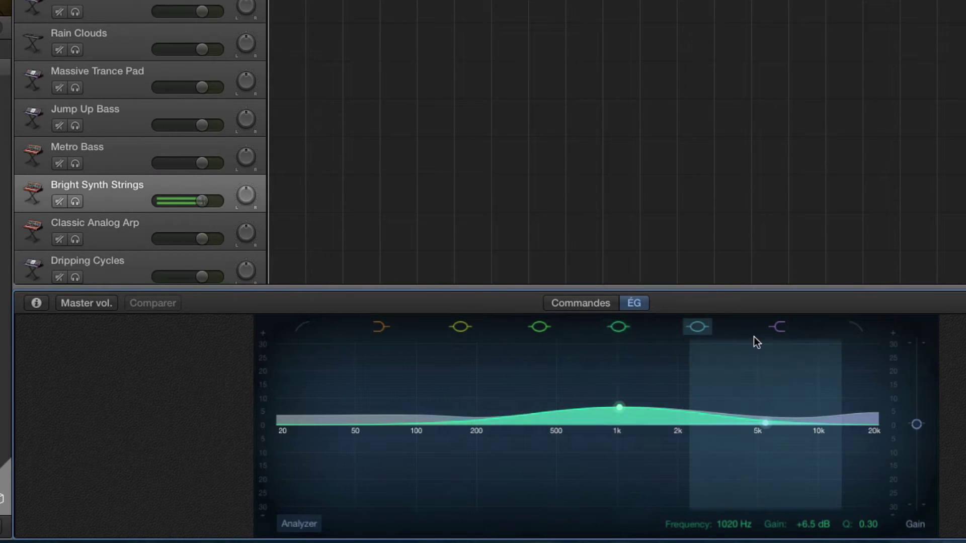
{"action": "left_click_drag", "start_coordinate": [780, 363], "coordinate": [794, 437]}
{"action": "mouse_move", "coordinate": [454, 400]}
{"action": "left_mouse_down"}
{"action": "mouse_move", "coordinate": [460, 377]}
{"action": "mouse_move", "coordinate": [498, 343]}
{"action": "mouse_move", "coordinate": [473, 421]}
{"action": "mouse_move", "coordinate": [477, 454]}
{"action": "mouse_move", "coordinate": [462, 416]}
{"action": "left_mouse_up"}
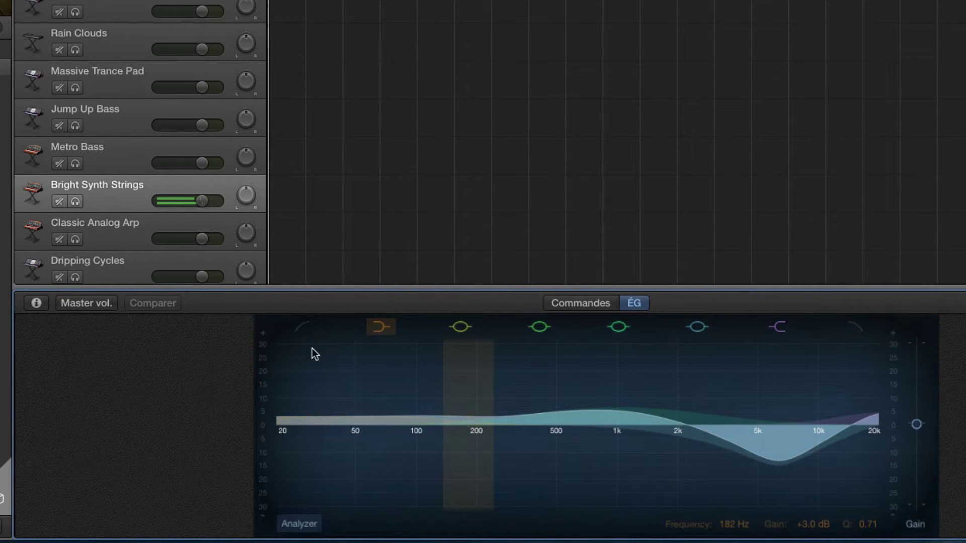
- Enable the equalizer's low-cut filter at about 50 Hz and its high-cut filter at 345 Hz
{"action": "left_click", "coordinate": [299, 327]}
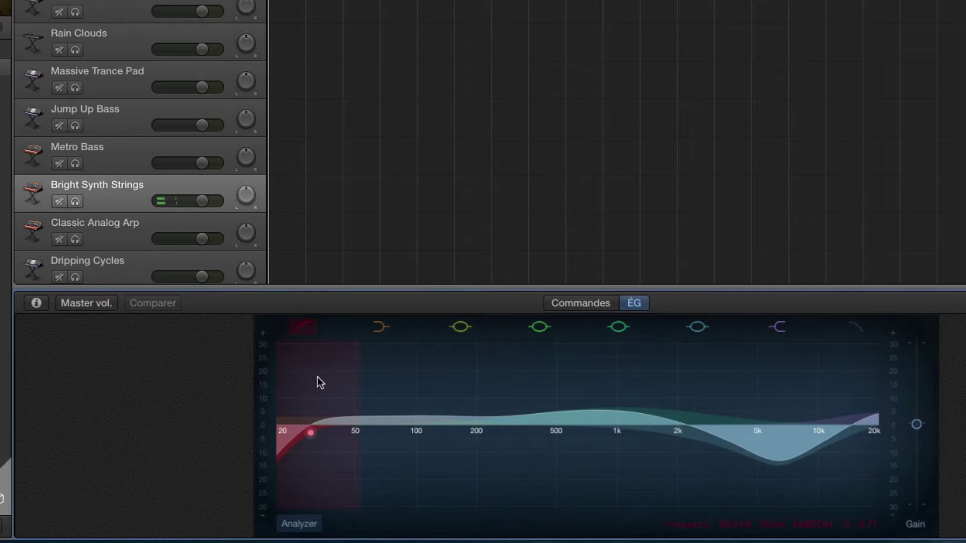
{"action": "left_click_drag", "start_coordinate": [311, 436], "coordinate": [354, 445]}
{"action": "left_click", "coordinate": [855, 327]}
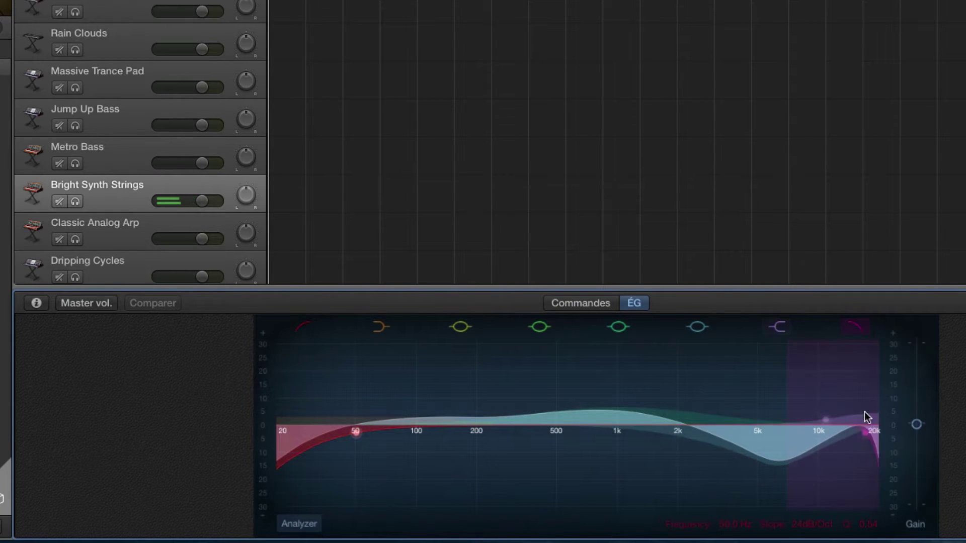
{"action": "left_click_drag", "start_coordinate": [860, 433], "coordinate": [496, 452]}
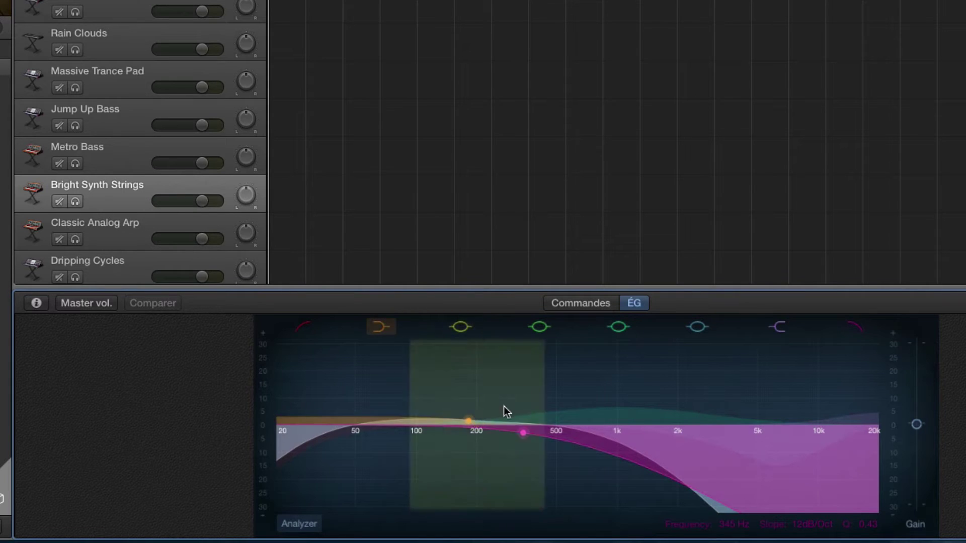
- Check the sound's live spectrum with the equalizer's Analyzer, switch it off and return to the knob controls
{"action": "left_click", "coordinate": [299, 524]}
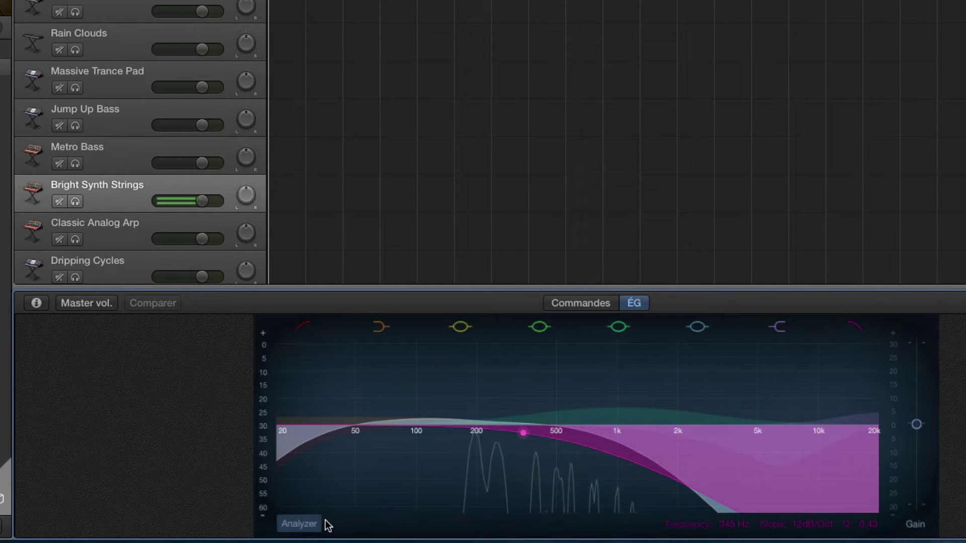
{"action": "left_click", "coordinate": [308, 525]}
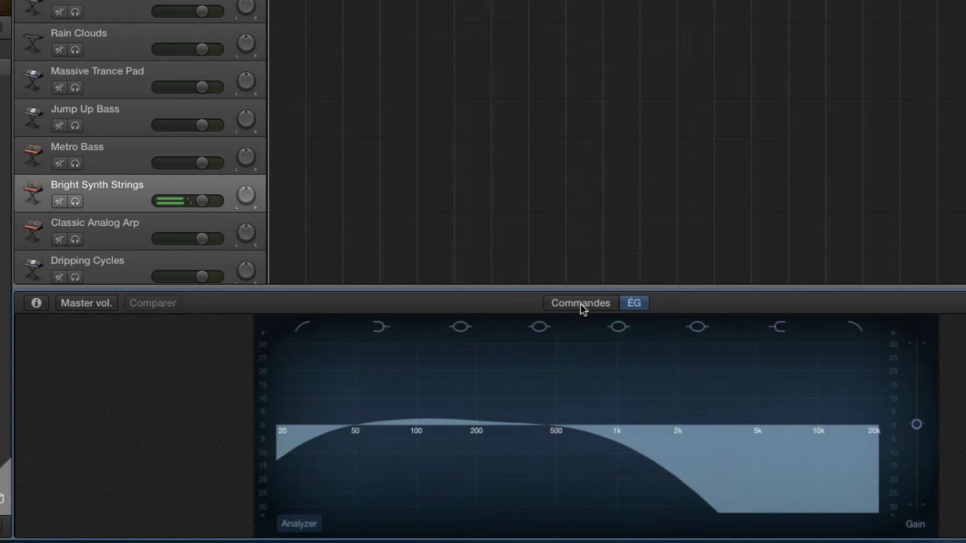
{"action": "left_click", "coordinate": [568, 304]}
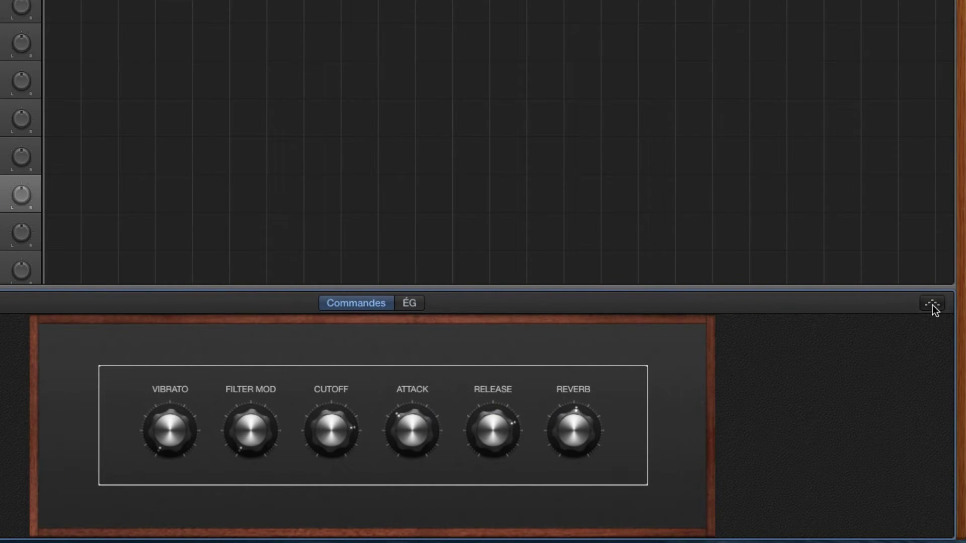
- Turn on the Arpeggiator and audition the Sync Lead, Classic D6 and Jump Up Bass tracks, lowering the last one's volume
{"action": "left_click", "coordinate": [932, 305]}
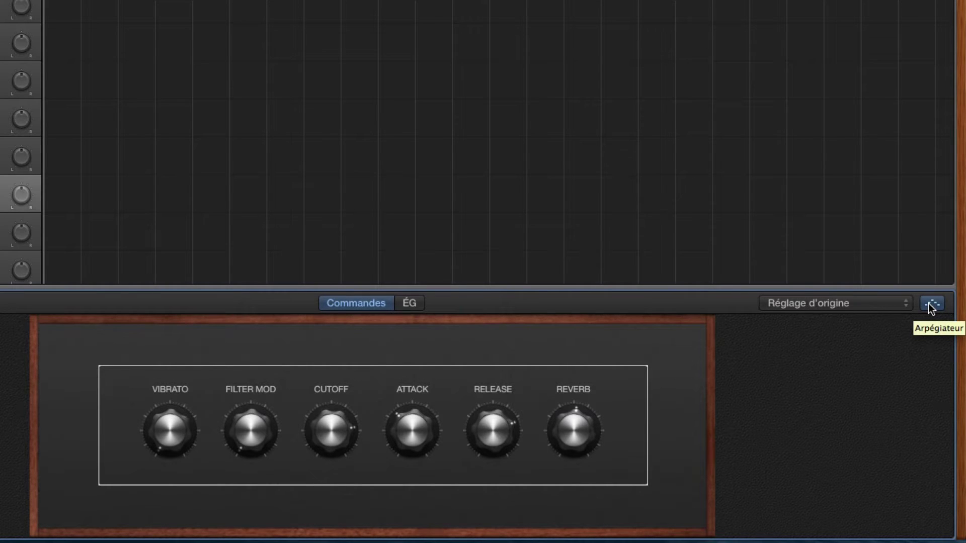
{"action": "left_click", "coordinate": [150, 303]}
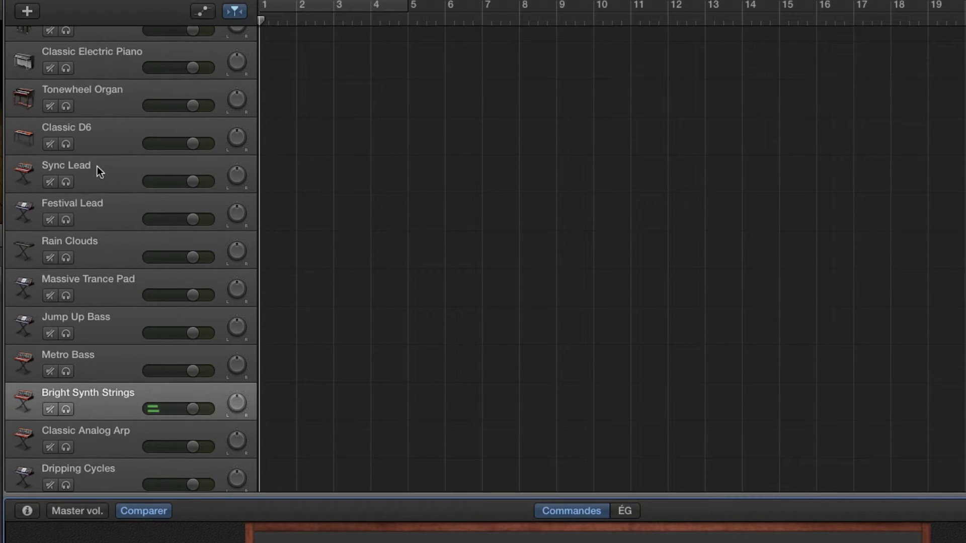
{"action": "left_click", "coordinate": [99, 170]}
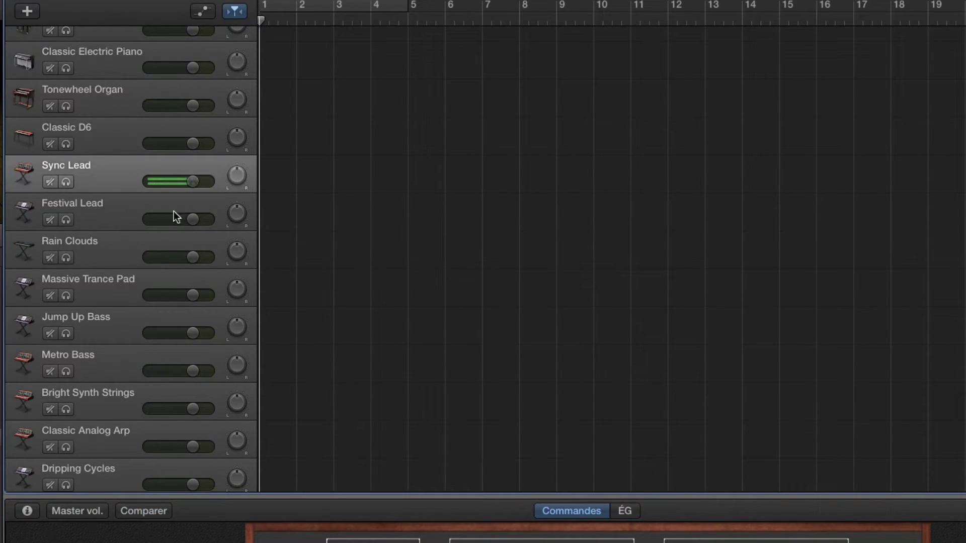
{"action": "left_click", "coordinate": [108, 129]}
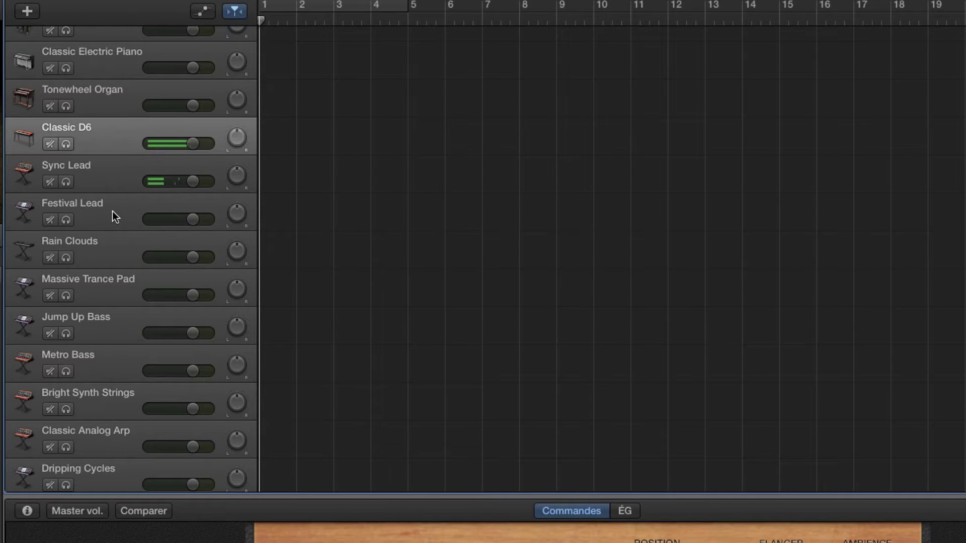
{"action": "left_click", "coordinate": [98, 334]}
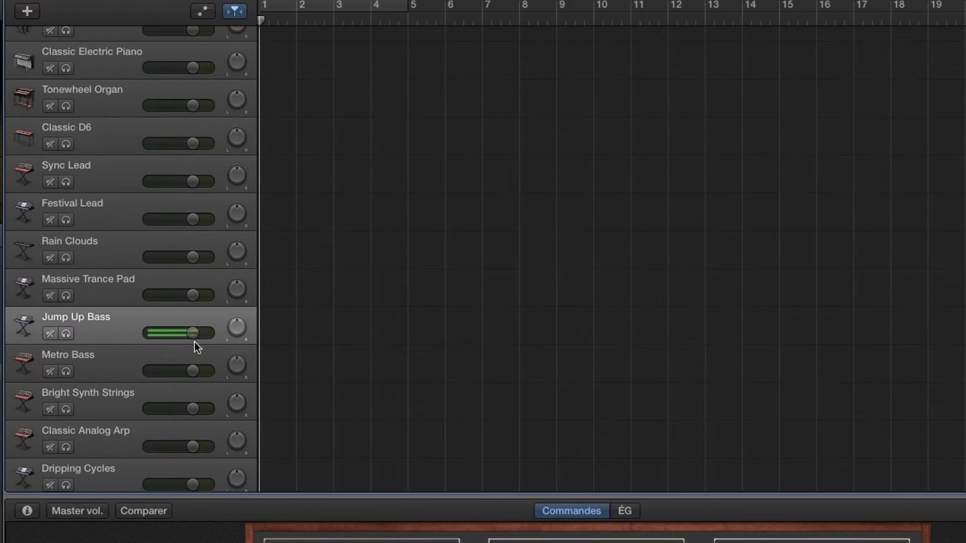
{"action": "left_click_drag", "start_coordinate": [195, 337], "coordinate": [174, 333]}
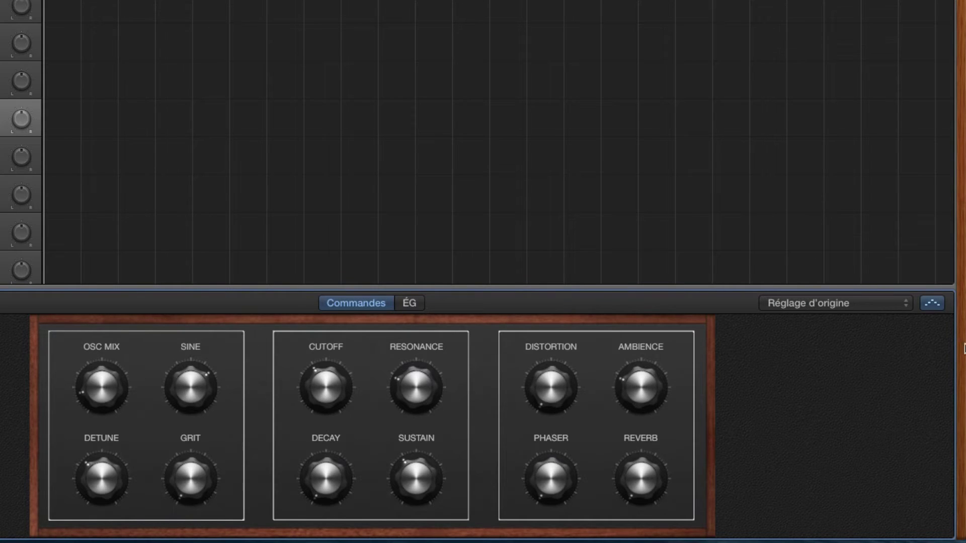
- Try a 1/8 arpeggiator rate on the Jump Up Bass track and return it to 1/16
{"action": "left_click", "coordinate": [857, 305]}
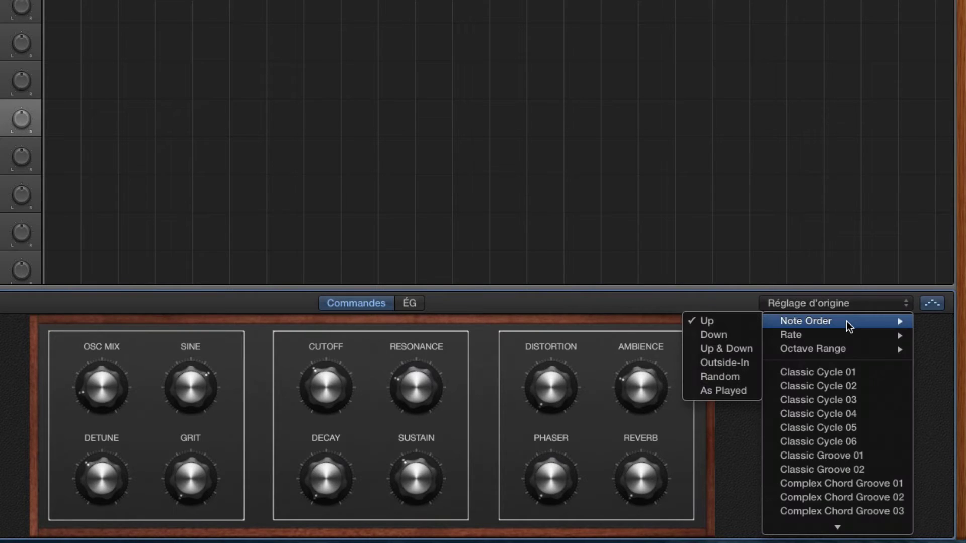
{"action": "mouse_move", "coordinate": [799, 333]}
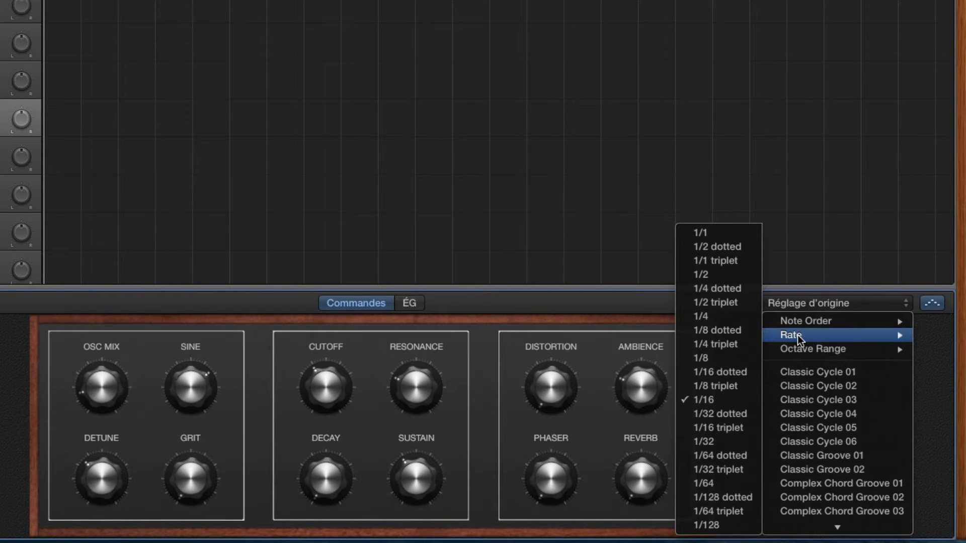
{"action": "left_click", "coordinate": [727, 359]}
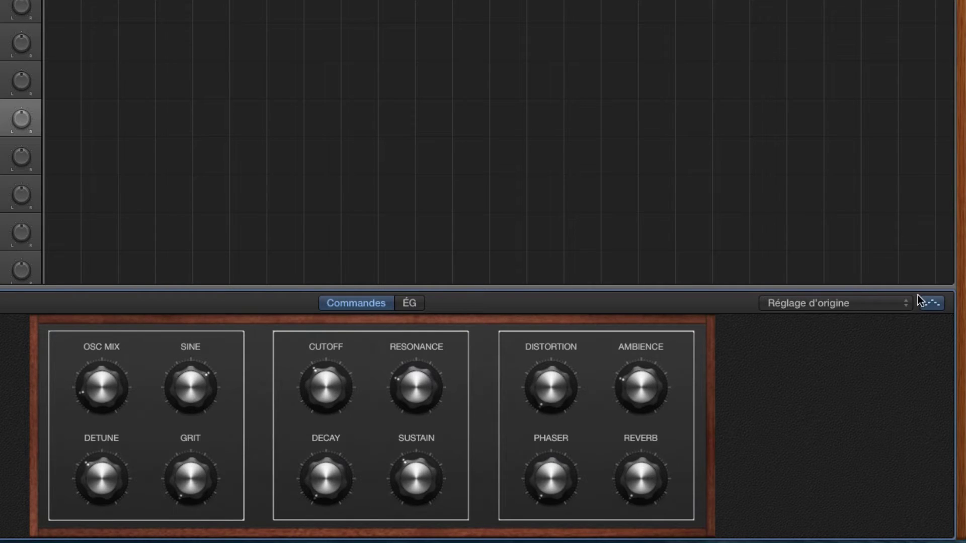
{"action": "left_click", "coordinate": [845, 308]}
{"action": "mouse_move", "coordinate": [813, 335]}
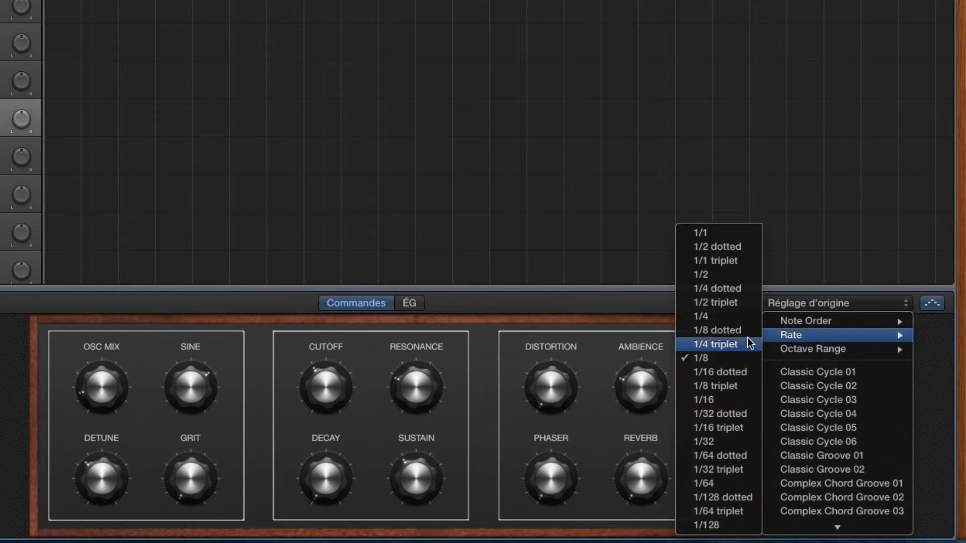
{"action": "left_click", "coordinate": [723, 394]}
- Set the arpeggiator's octave range to 2 on the Jump Up Bass track
{"action": "left_click", "coordinate": [816, 303]}
{"action": "mouse_move", "coordinate": [810, 351]}
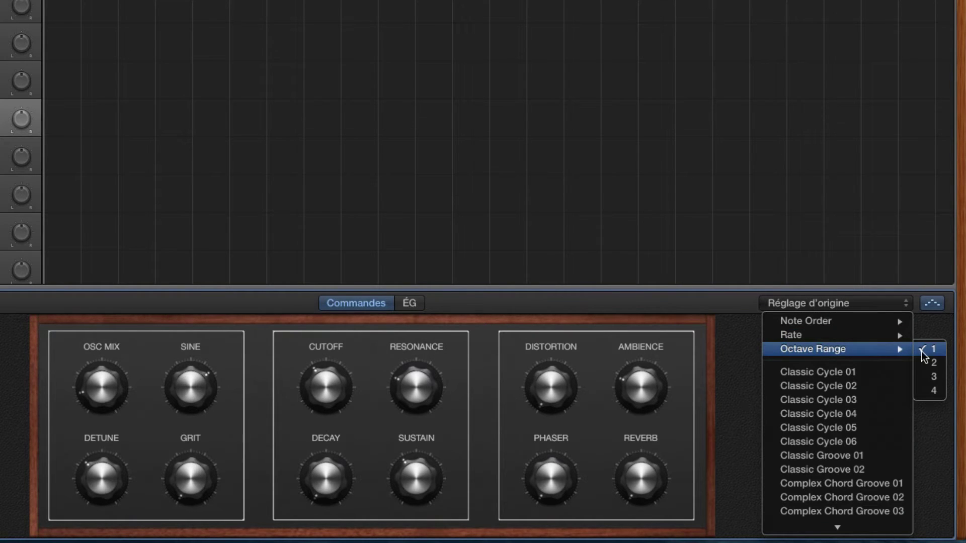
{"action": "left_click", "coordinate": [926, 365]}
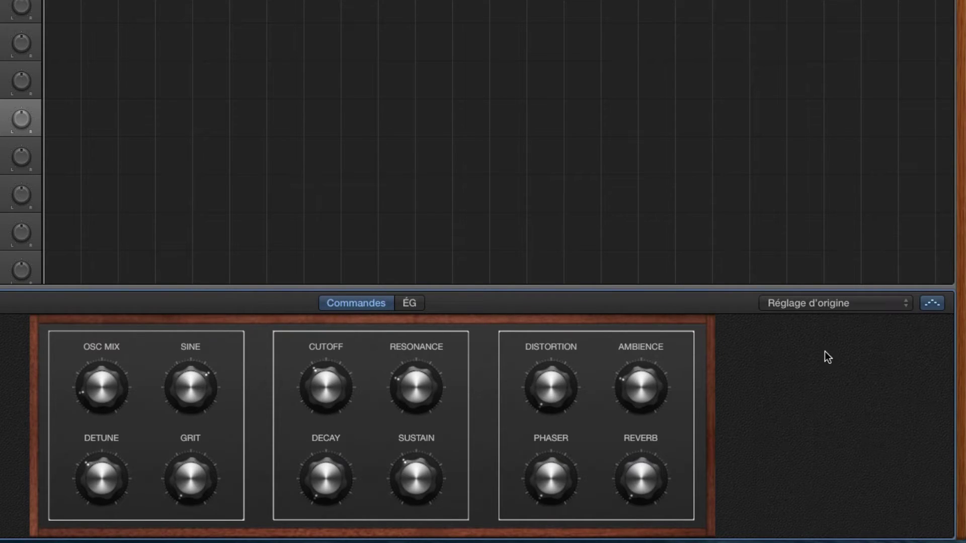
- Try the arpeggiator presets Classic Cycle 01, 02, 03 and 04 on the Jump Up Bass track
{"action": "left_click", "coordinate": [819, 308]}
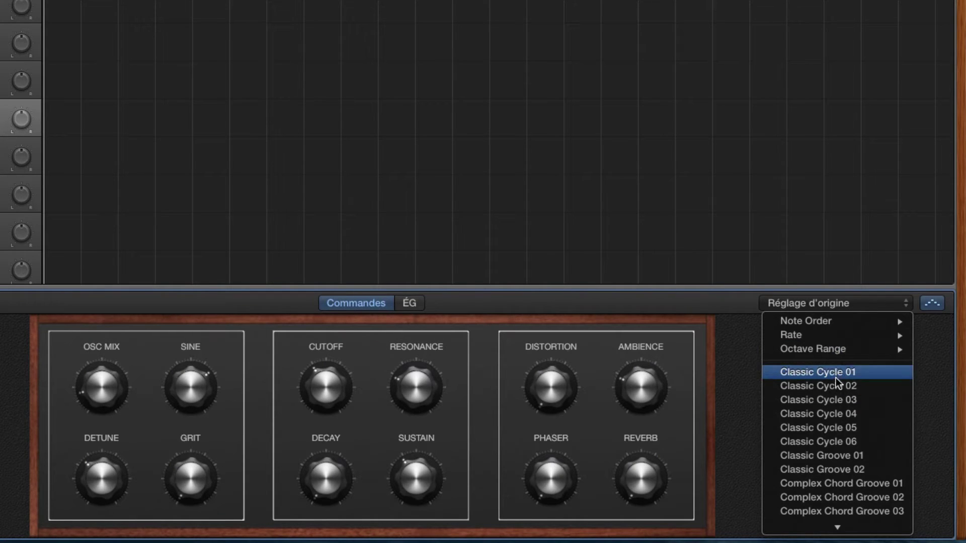
{"action": "scroll", "coordinate": [842, 457], "scroll_direction": "down", "scroll_amount": 3}
{"action": "scroll", "coordinate": [843, 456], "scroll_direction": "down", "scroll_amount": 3}
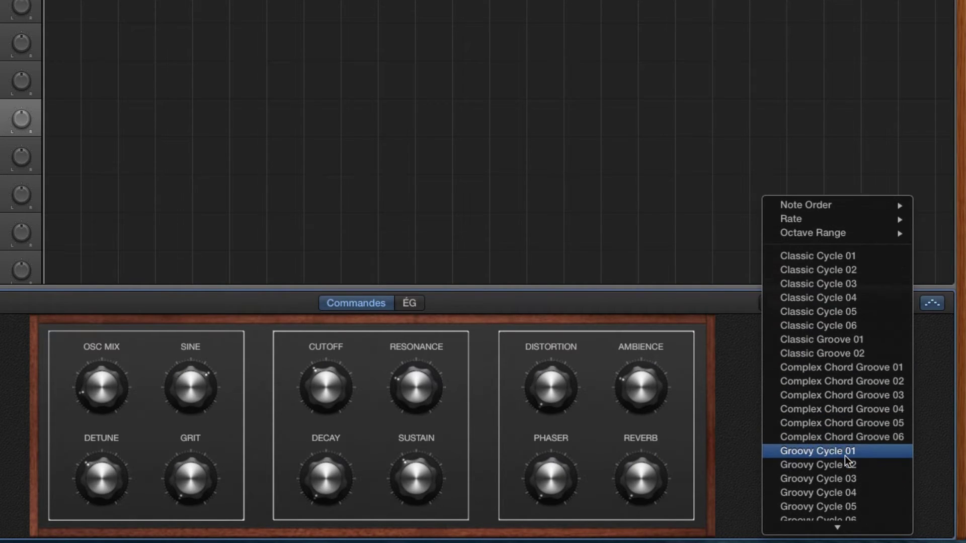
{"action": "left_click", "coordinate": [838, 255]}
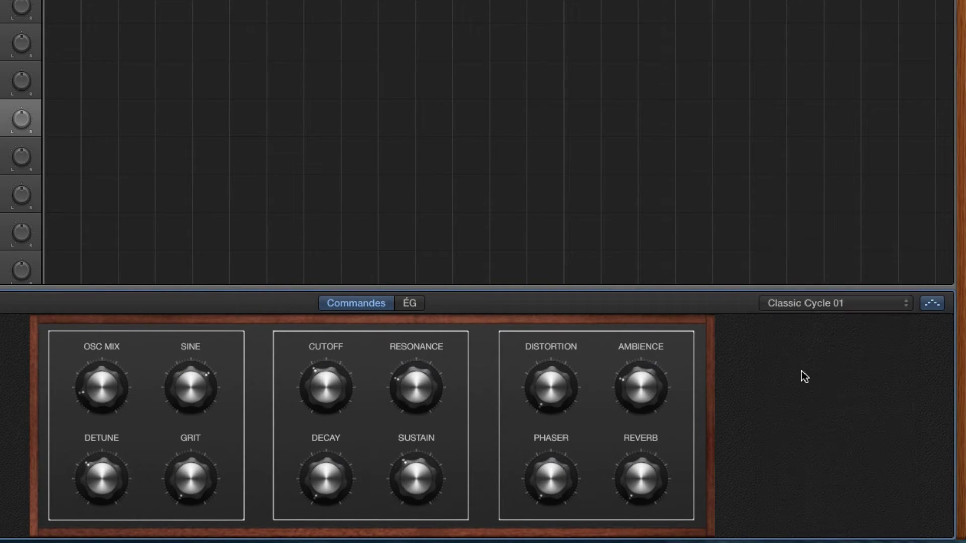
{"action": "left_click", "coordinate": [836, 304]}
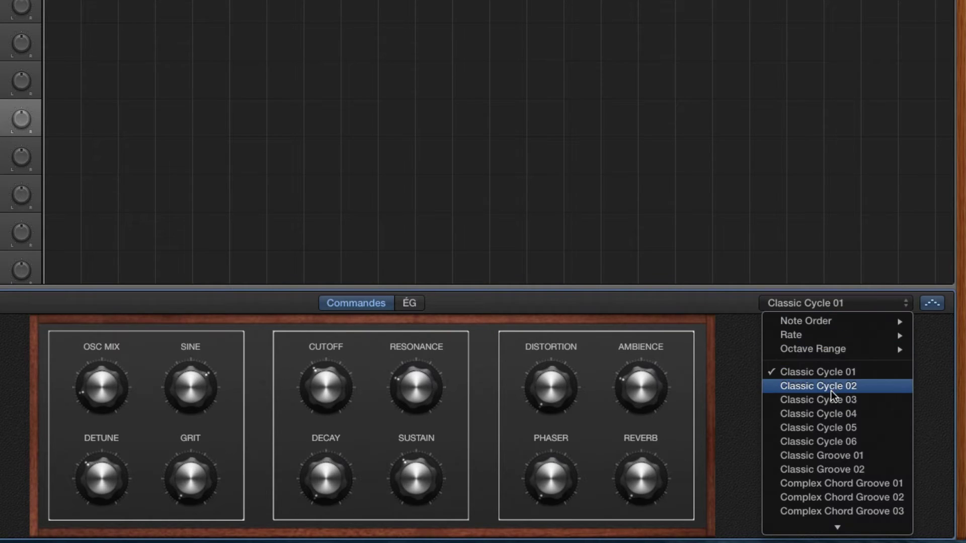
{"action": "left_click", "coordinate": [825, 386]}
{"action": "left_click", "coordinate": [822, 303]}
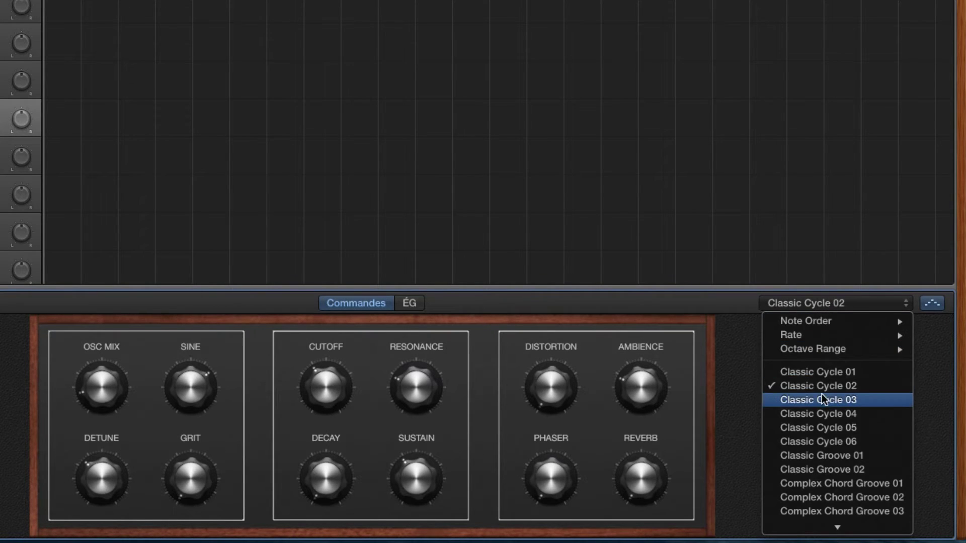
{"action": "left_click", "coordinate": [821, 398]}
{"action": "left_click", "coordinate": [828, 305]}
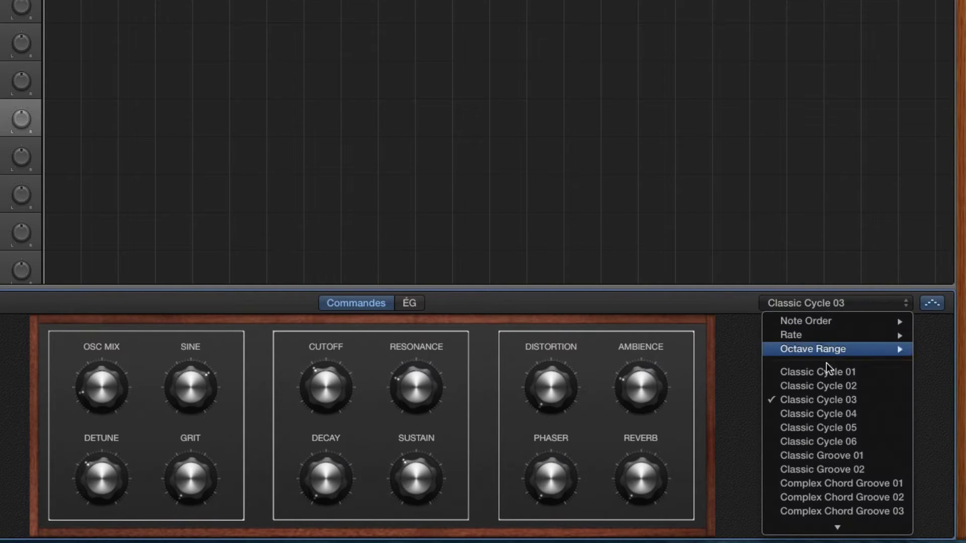
{"action": "left_click", "coordinate": [829, 416]}
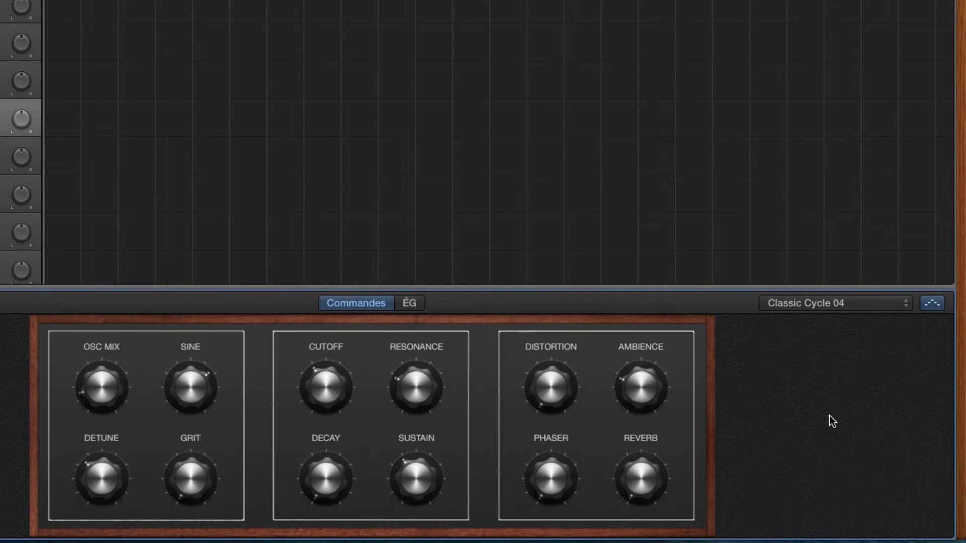
- Try the Classic Groove 01, Complex Chord Groove 01 and Groovy Cycle 01 arpeggiator presets on the Jump Up Bass track
{"action": "left_click", "coordinate": [831, 304]}
{"action": "left_click", "coordinate": [829, 455]}
{"action": "left_click", "coordinate": [842, 303]}
{"action": "left_click", "coordinate": [847, 483]}
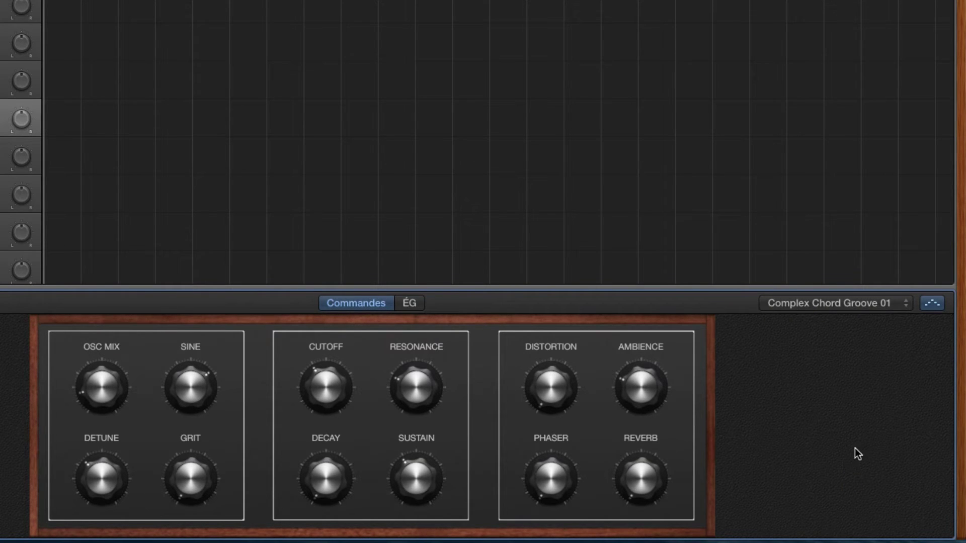
{"action": "left_click", "coordinate": [858, 303]}
{"action": "scroll", "coordinate": [840, 461], "scroll_direction": "down", "scroll_amount": 3}
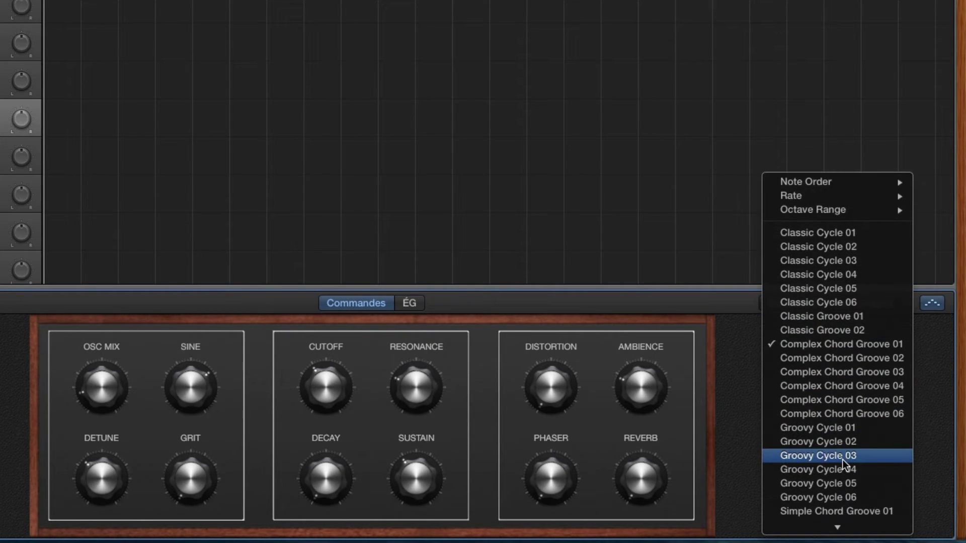
{"action": "left_click", "coordinate": [848, 432]}
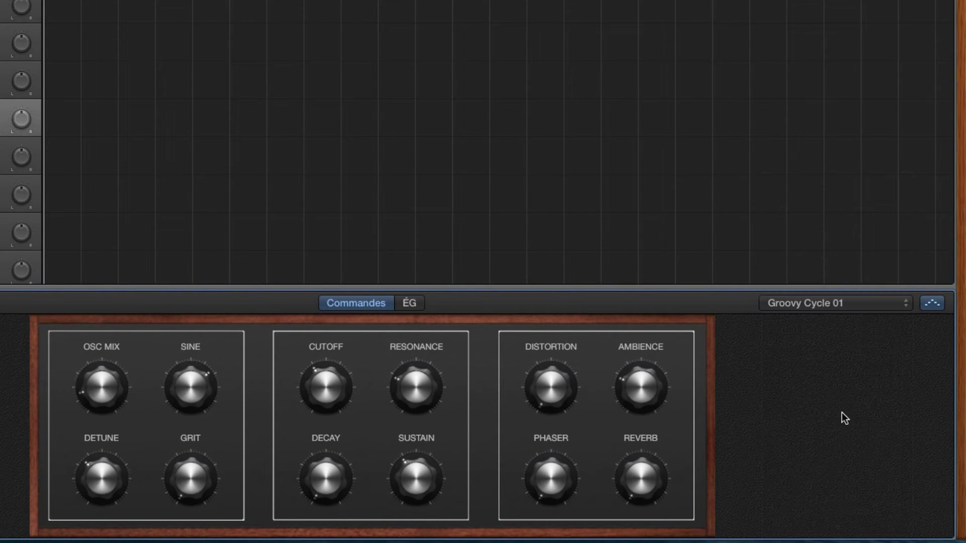
- Look through the remaining arpeggiator presets without choosing one, and switch the arpeggiator off and on again
{"action": "left_click", "coordinate": [816, 309]}
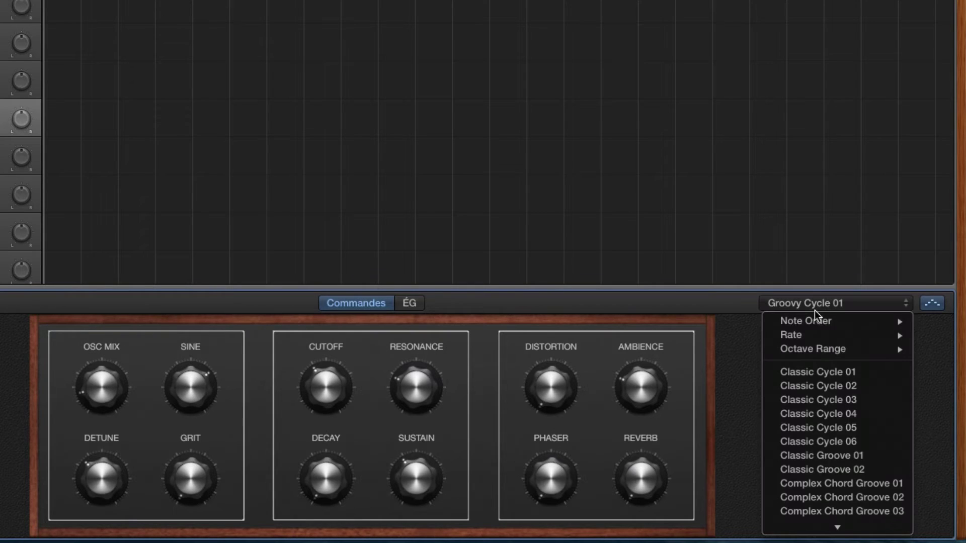
{"action": "scroll", "coordinate": [829, 449], "scroll_direction": "down", "scroll_amount": 5}
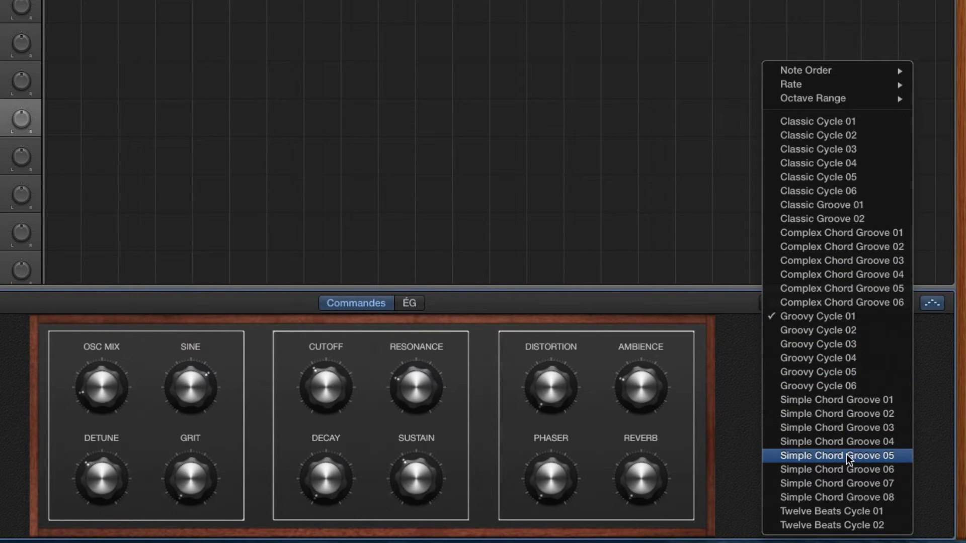
{"action": "left_click", "coordinate": [729, 303]}
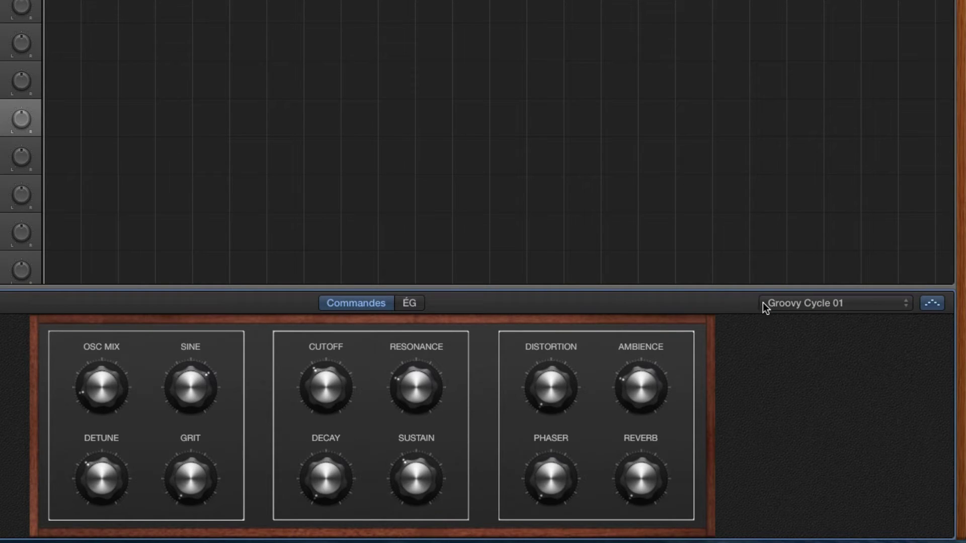
{"action": "left_click", "coordinate": [933, 304]}
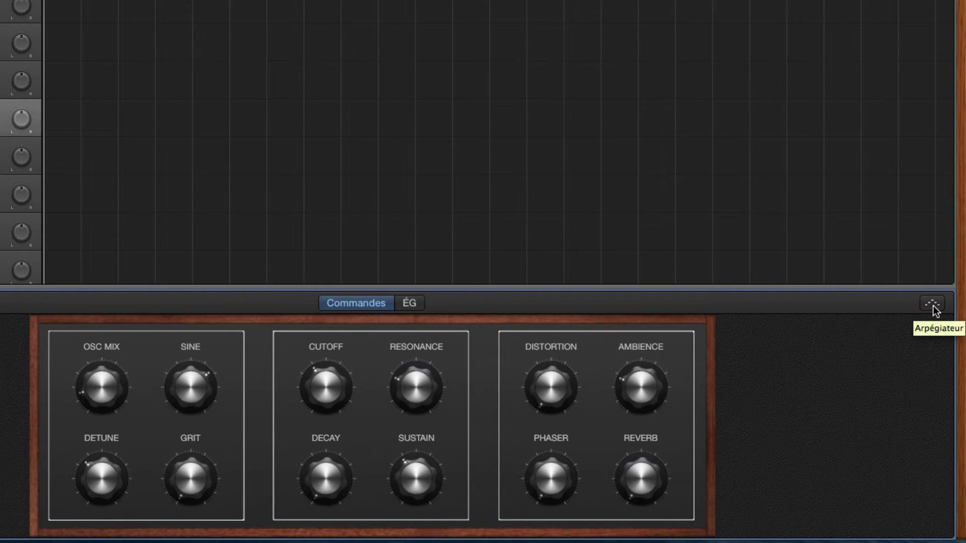
{"action": "left_click", "coordinate": [933, 305]}
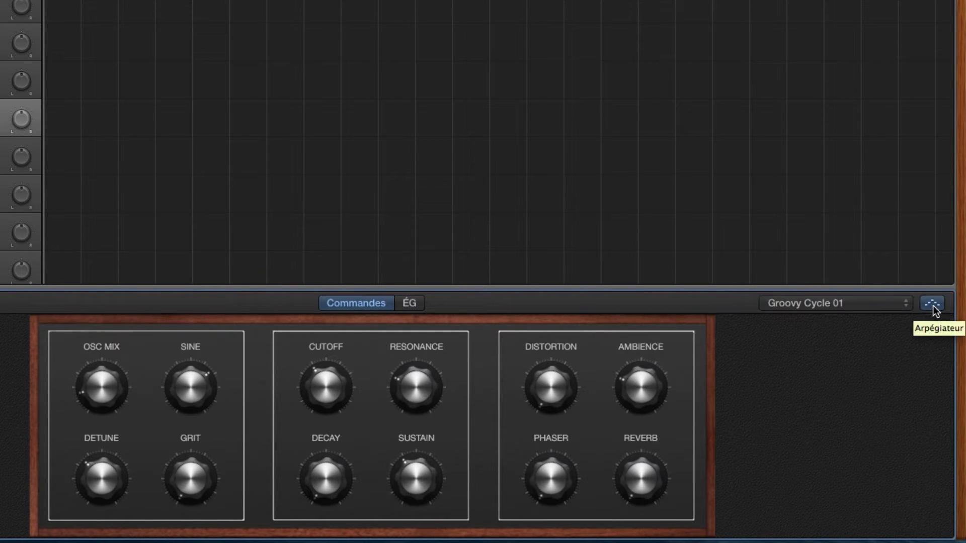
- Set the arpeggiator to Classic Cycle 01 with an octave range of 1, and turn the arpeggiator off
{"action": "left_click", "coordinate": [880, 303]}
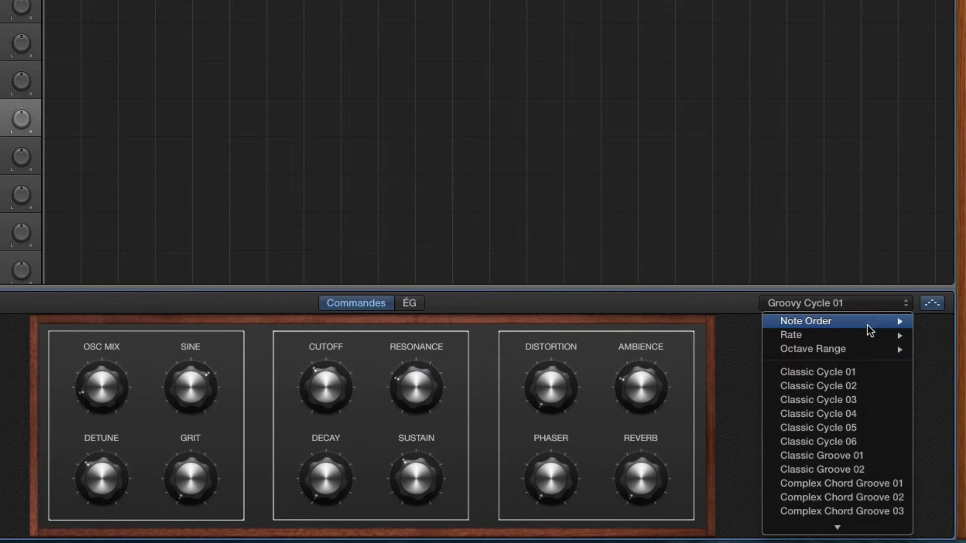
{"action": "left_click", "coordinate": [855, 372]}
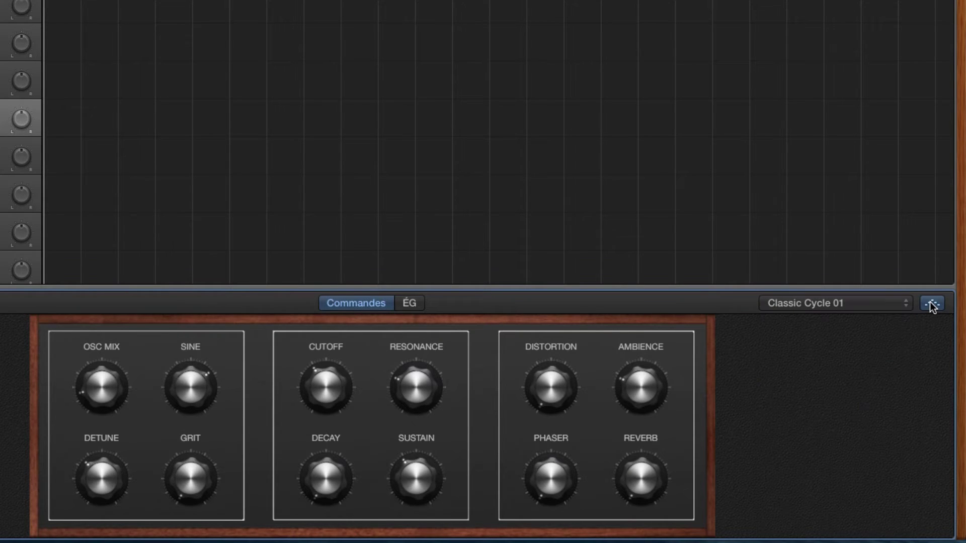
{"action": "left_click", "coordinate": [867, 304]}
{"action": "mouse_move", "coordinate": [856, 349]}
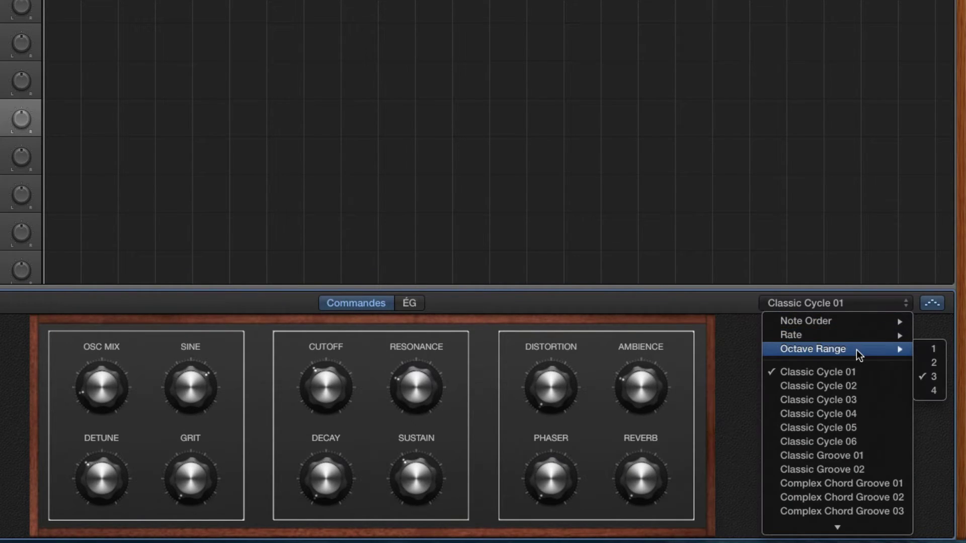
{"action": "left_click", "coordinate": [926, 351]}
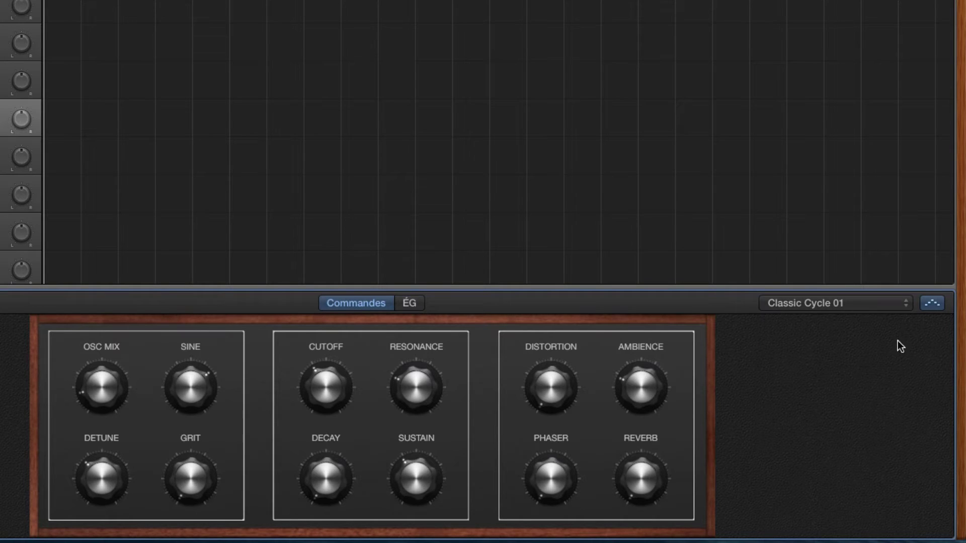
{"action": "left_click", "coordinate": [932, 304]}
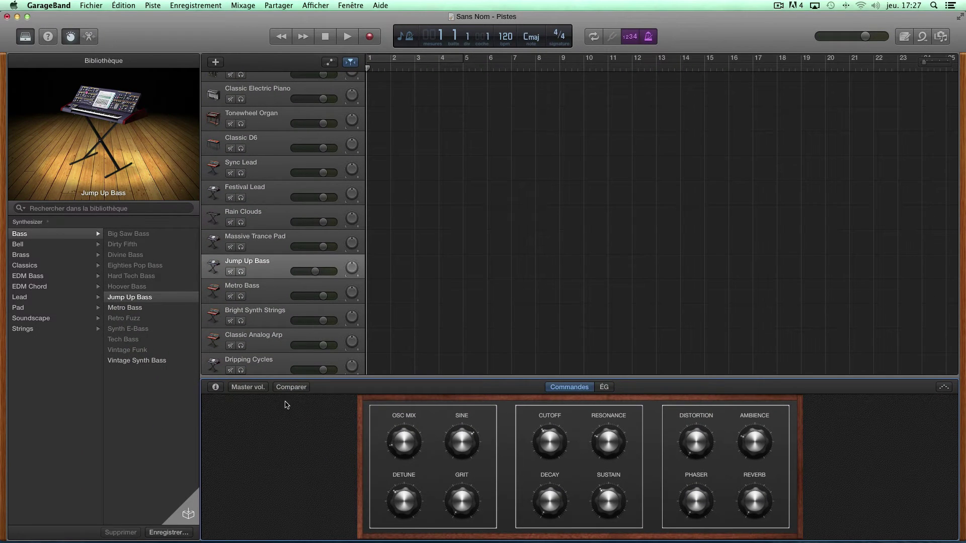
- View the master output's effect controls and return to the Jump Up Bass track's controls
{"action": "left_click", "coordinate": [250, 389]}
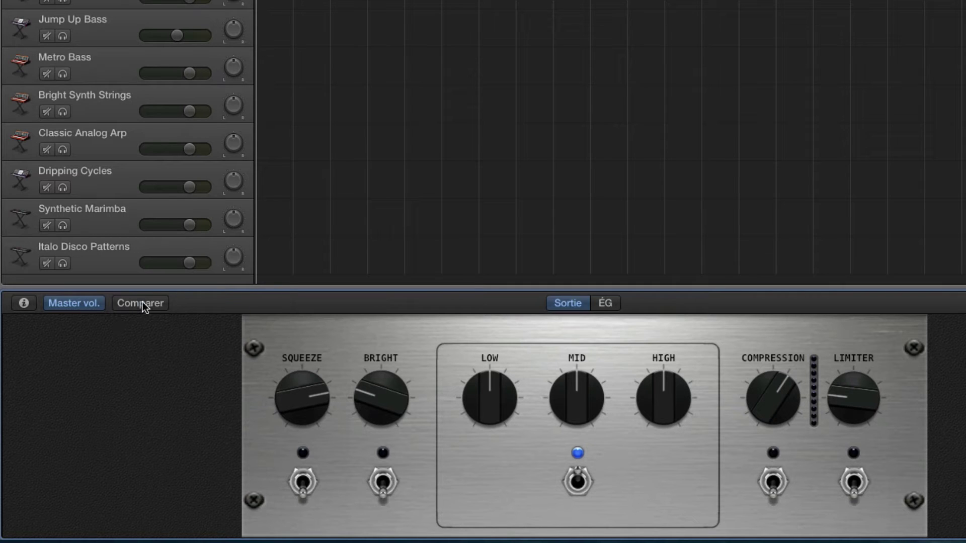
{"action": "left_click", "coordinate": [82, 303]}
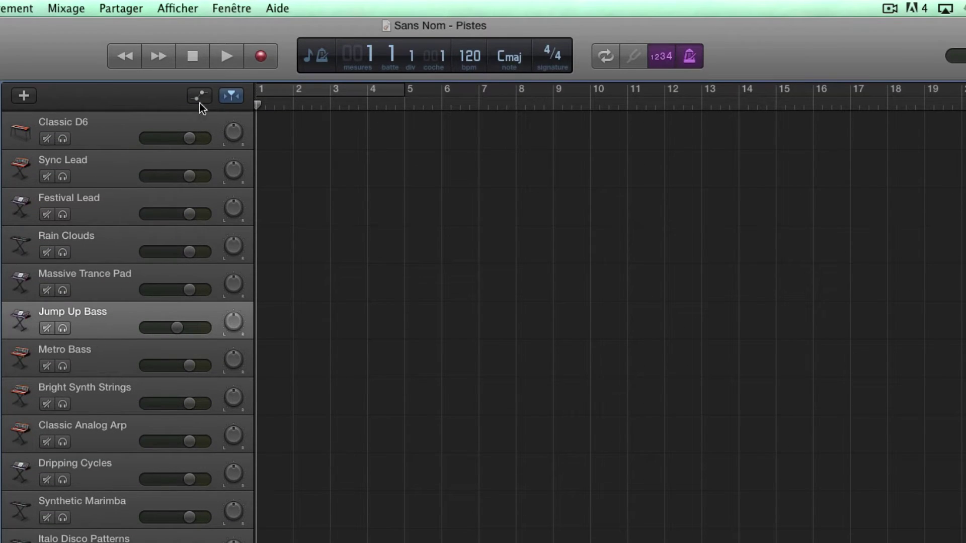
- Show track automation and draw a freehand Cutoff curve on the Jump Up Bass track from bar 1 to about bar 7
{"action": "left_click", "coordinate": [201, 95]}
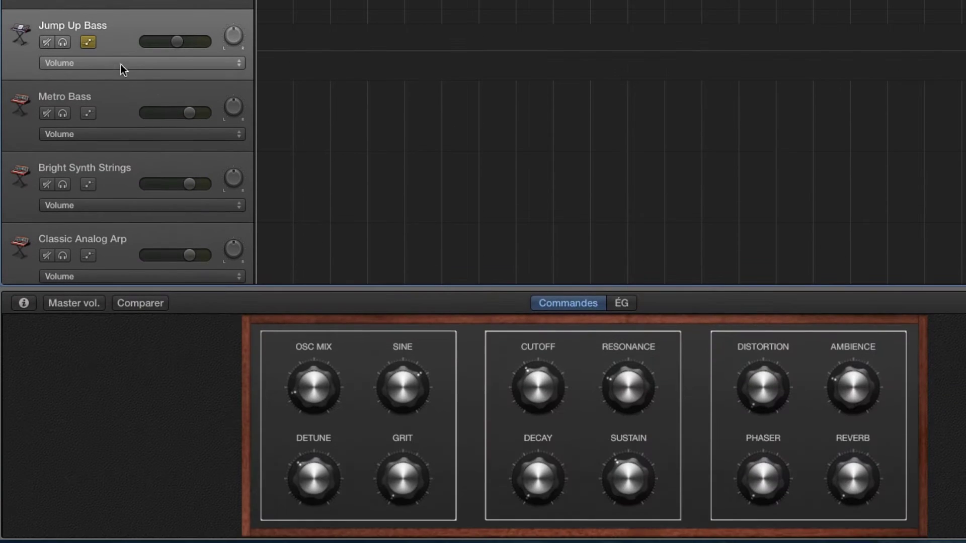
{"action": "left_click", "coordinate": [121, 64]}
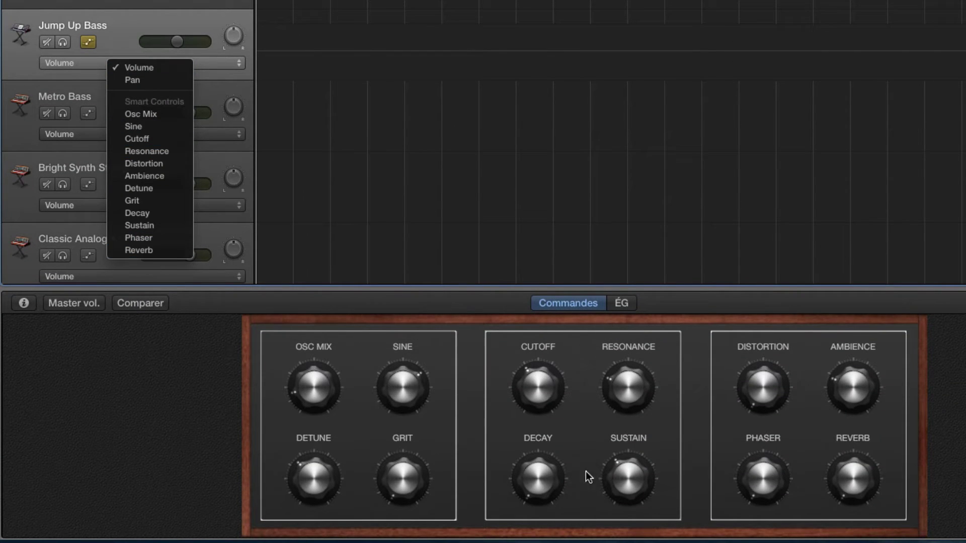
{"action": "left_click", "coordinate": [147, 139]}
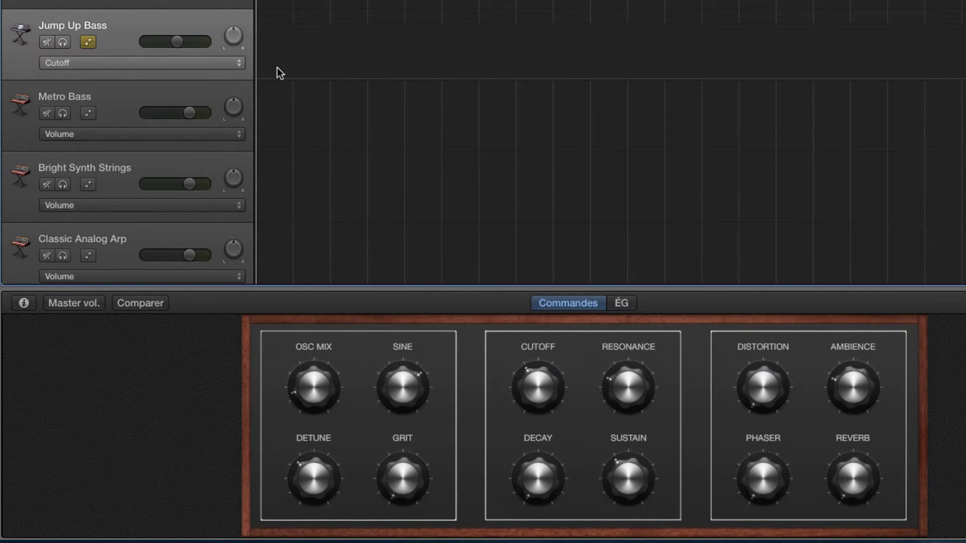
{"action": "key", "text": "super"}
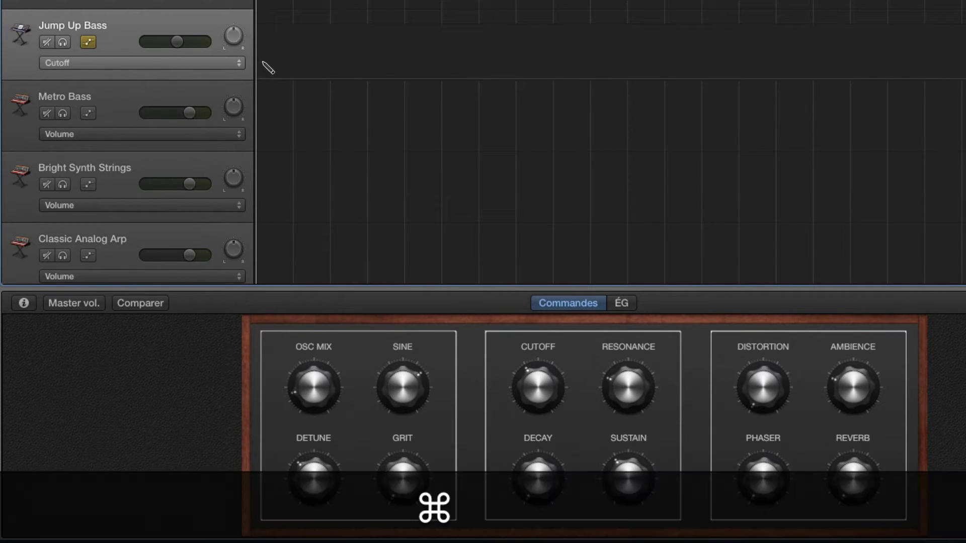
{"action": "mouse_move", "coordinate": [263, 70]}
{"action": "left_mouse_down"}
{"action": "mouse_move", "coordinate": [304, 40]}
{"action": "mouse_move", "coordinate": [421, 56]}
{"action": "mouse_move", "coordinate": [476, 43]}
{"action": "mouse_move", "coordinate": [503, 57]}
{"action": "left_mouse_up"}
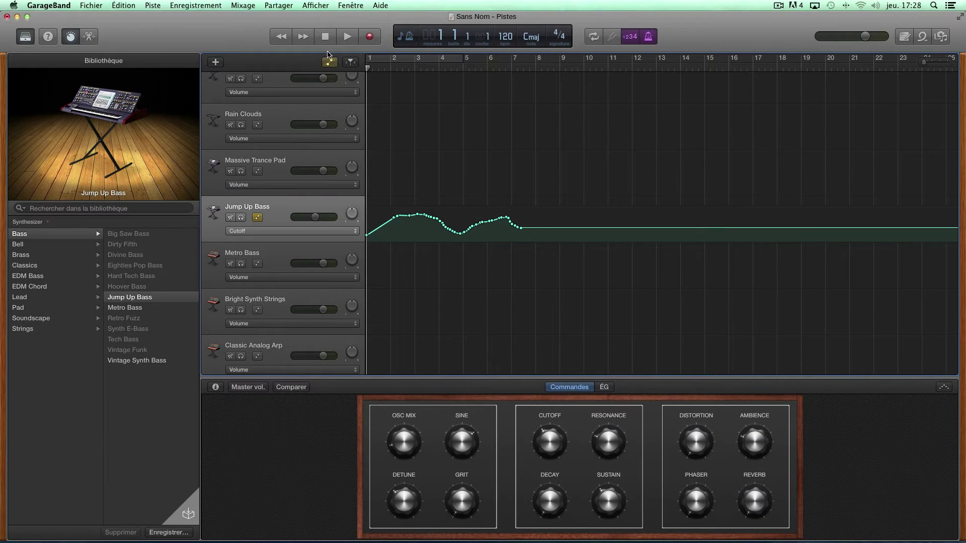
- Turn off the count-in and metronome, and play the project from the start to audition the Cutoff automation
{"action": "left_click", "coordinate": [347, 37]}
{"action": "left_click", "coordinate": [347, 37]}
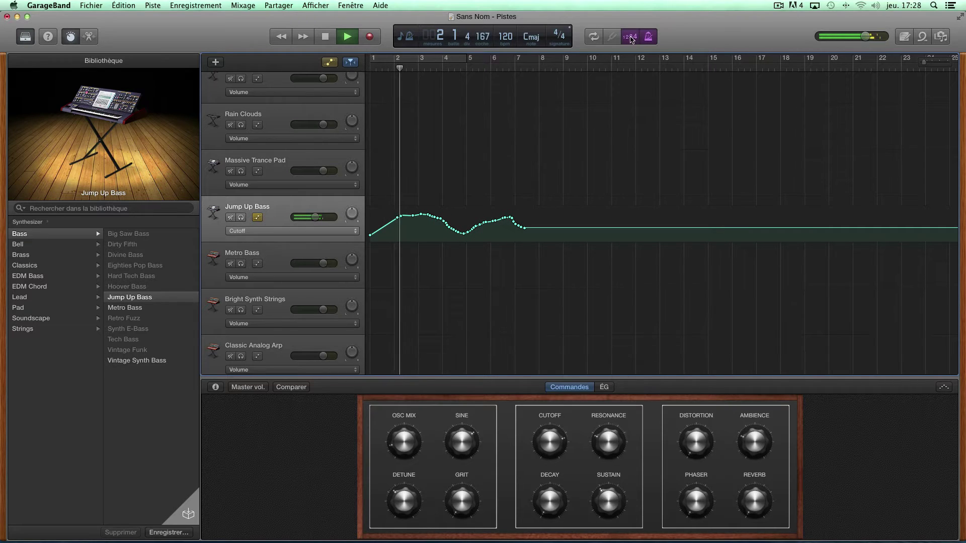
{"action": "left_click", "coordinate": [326, 38]}
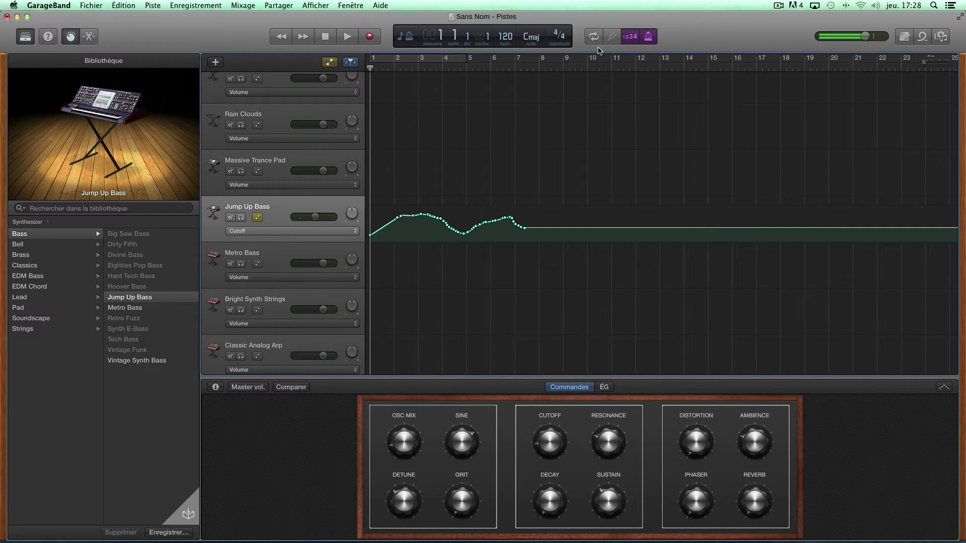
{"action": "left_click", "coordinate": [631, 39]}
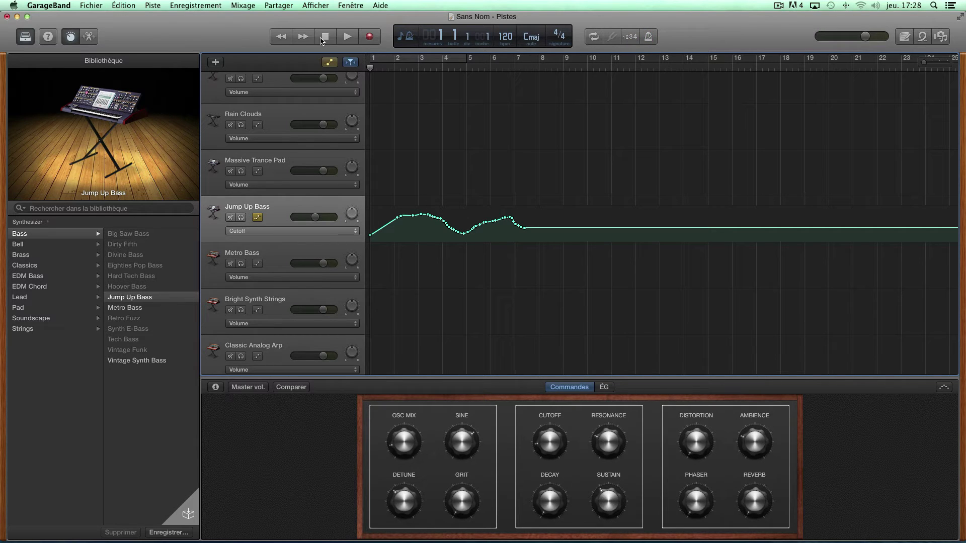
{"action": "left_click", "coordinate": [347, 36]}
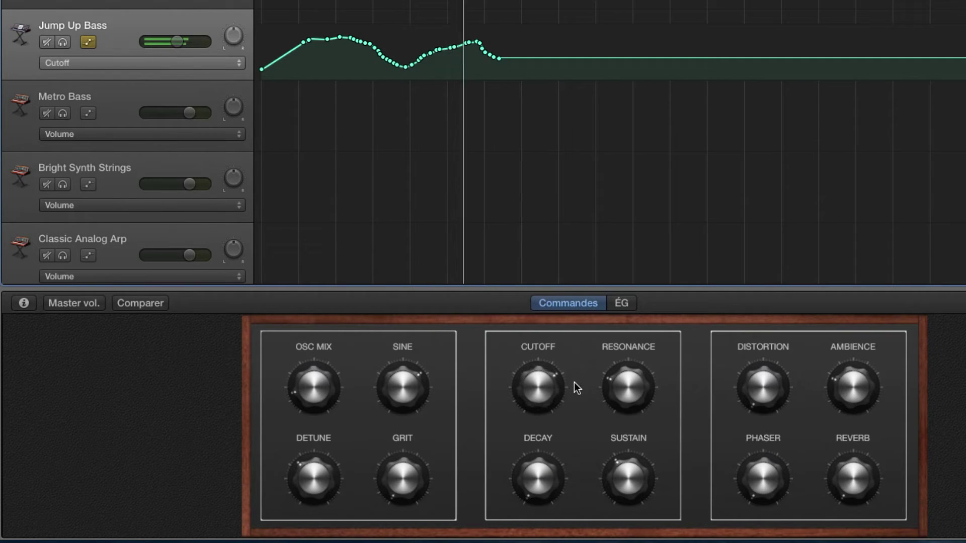
{"action": "key", "text": "space"}
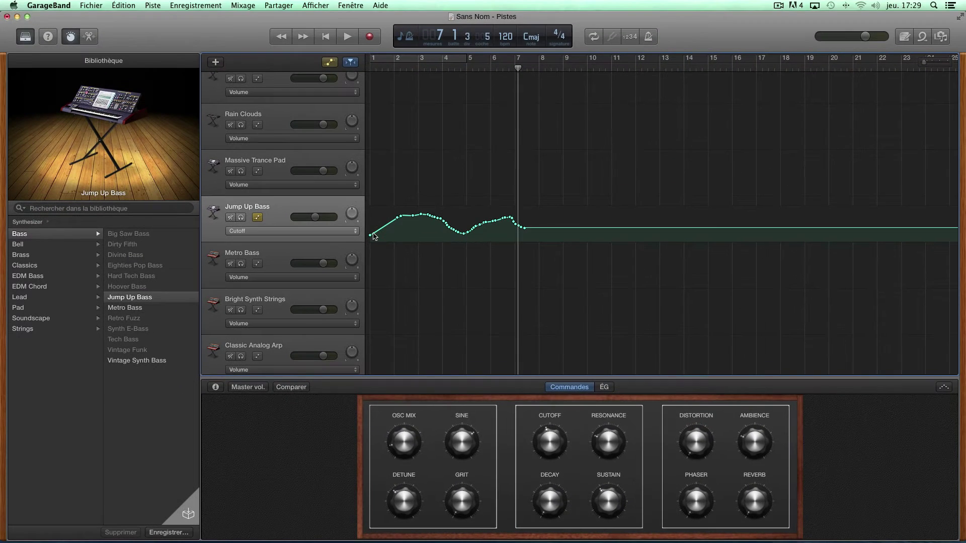
- Look at the loop browser, the media browser and the project notepad in turn
{"action": "left_click", "coordinate": [922, 38]}
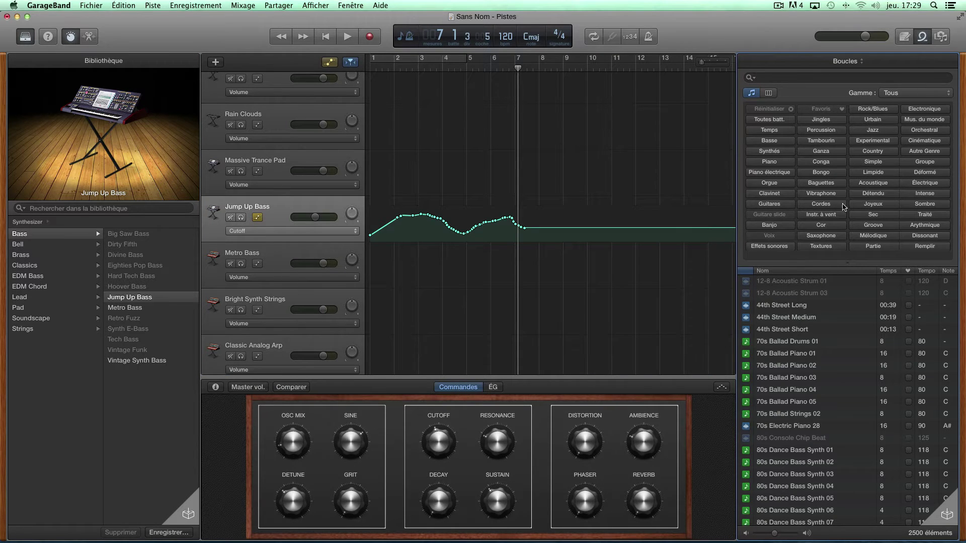
{"action": "left_click", "coordinate": [940, 39]}
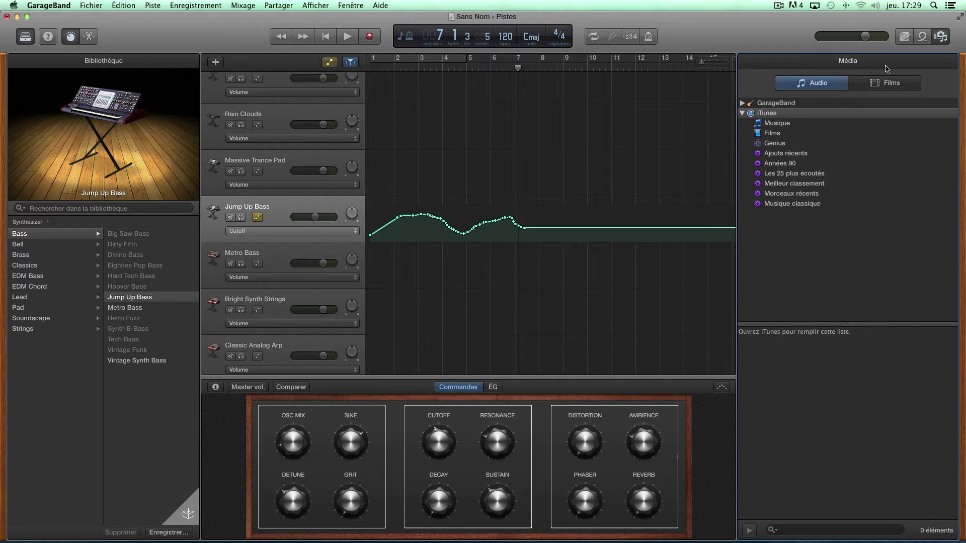
{"action": "left_click", "coordinate": [904, 39]}
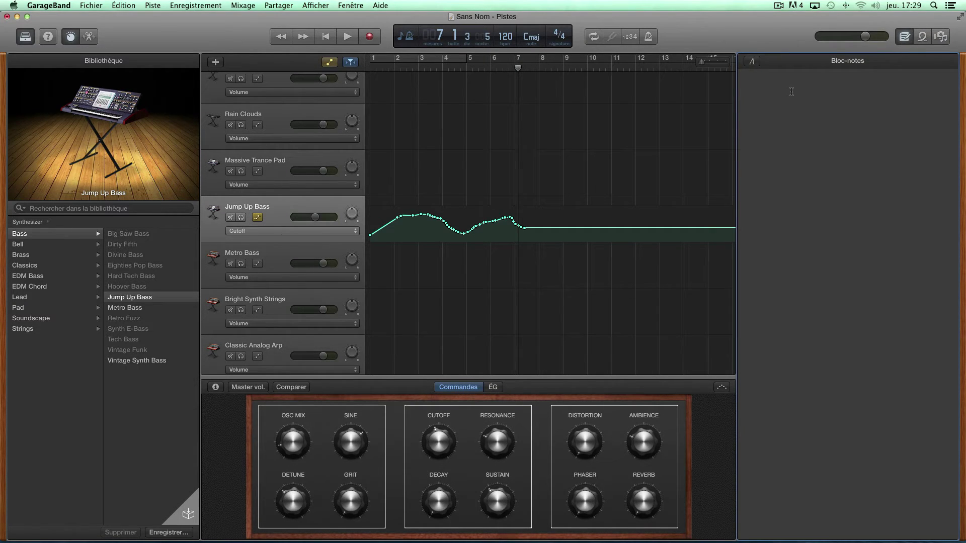
- Enter "Texte d'information" in the project notepad and close the notepad
{"action": "type", "text": "Texte d'indorma"}
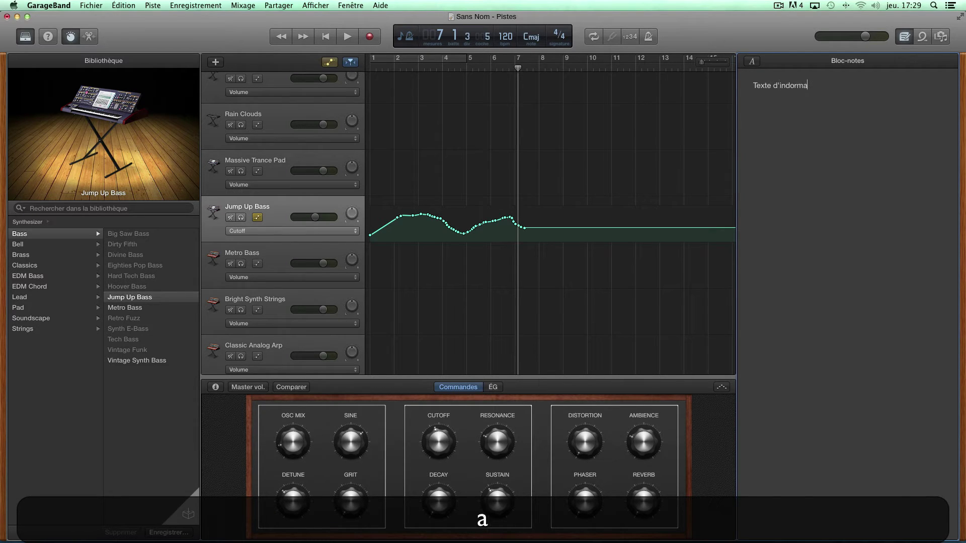
{"action": "key", "text": "BackSpace"}
{"action": "key", "text": "BackSpace"}
{"action": "key", "text": "BackSpace"}
{"action": "key", "text": "BackSpace"}
{"action": "key", "text": "BackSpace"}
{"action": "type", "text": "formation"}
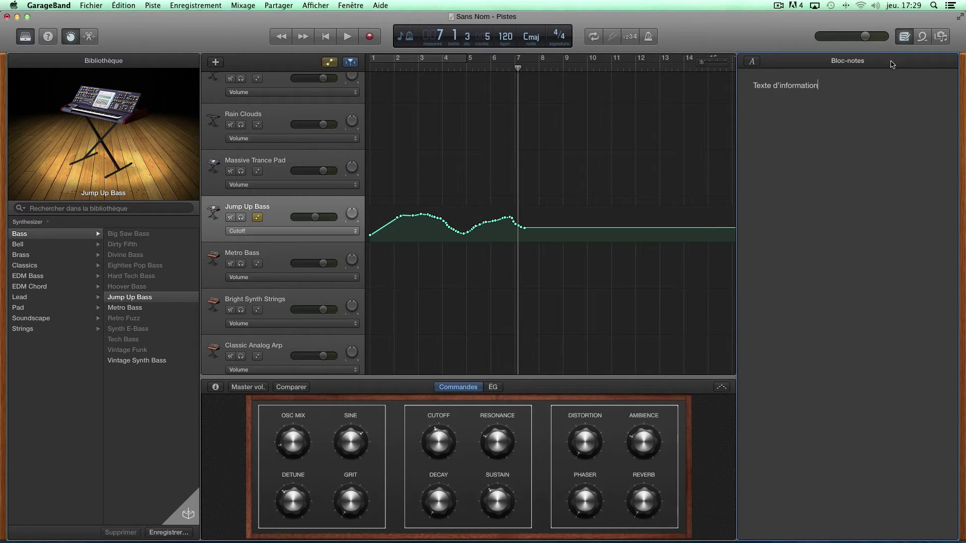
{"action": "left_click", "coordinate": [903, 39]}
{"action": "left_click", "coordinate": [904, 39]}
{"action": "left_click", "coordinate": [904, 39]}
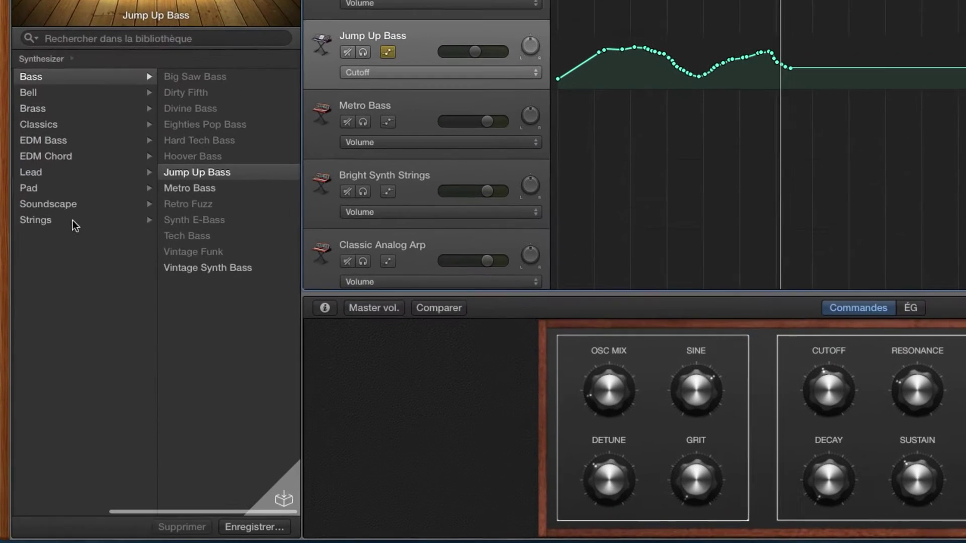
- Browse the library's Ancien > GarageBand sounds, viewing the Bass, Drum Kits, Guitars and Horns categories
{"action": "scroll", "coordinate": [53, 329], "scroll_direction": "left", "scroll_amount": 5}
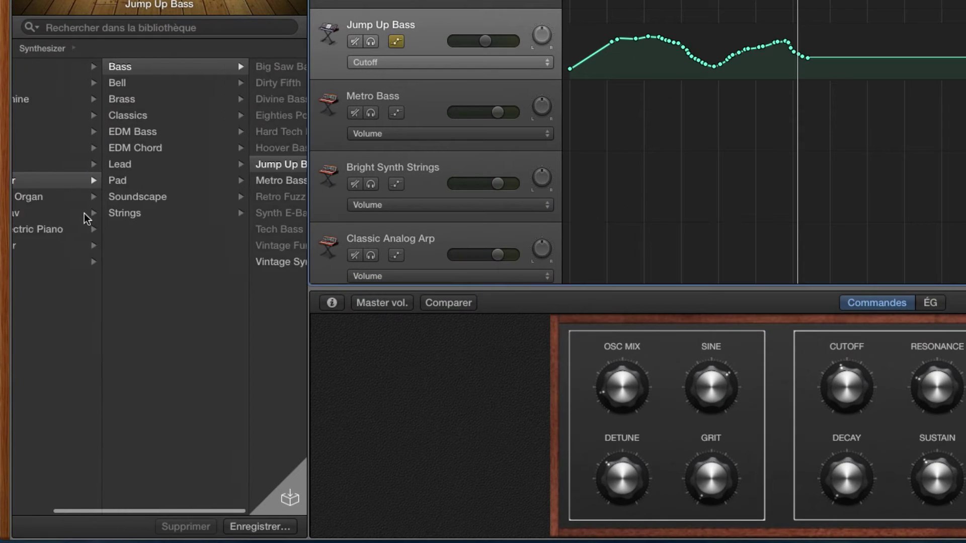
{"action": "left_click", "coordinate": [40, 262]}
{"action": "left_click", "coordinate": [191, 68]}
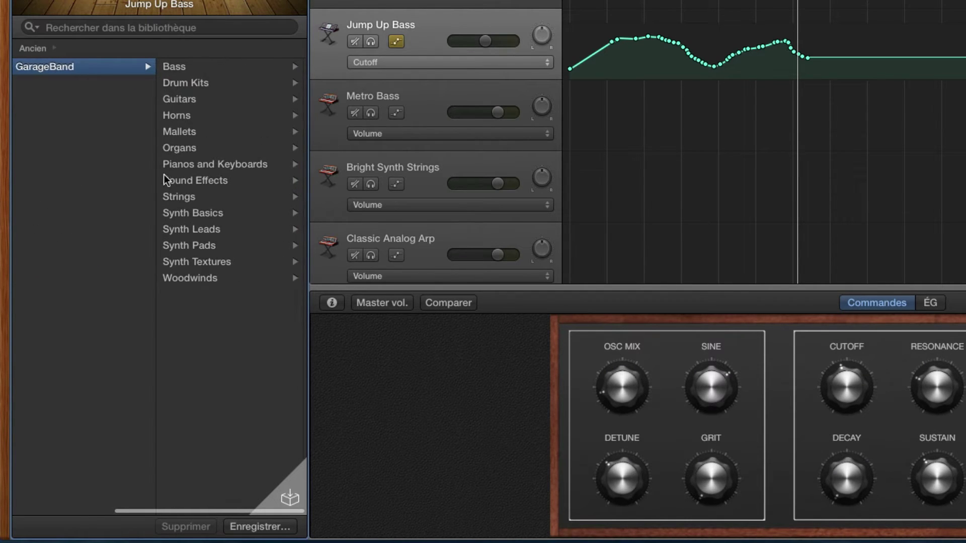
{"action": "left_click", "coordinate": [185, 71]}
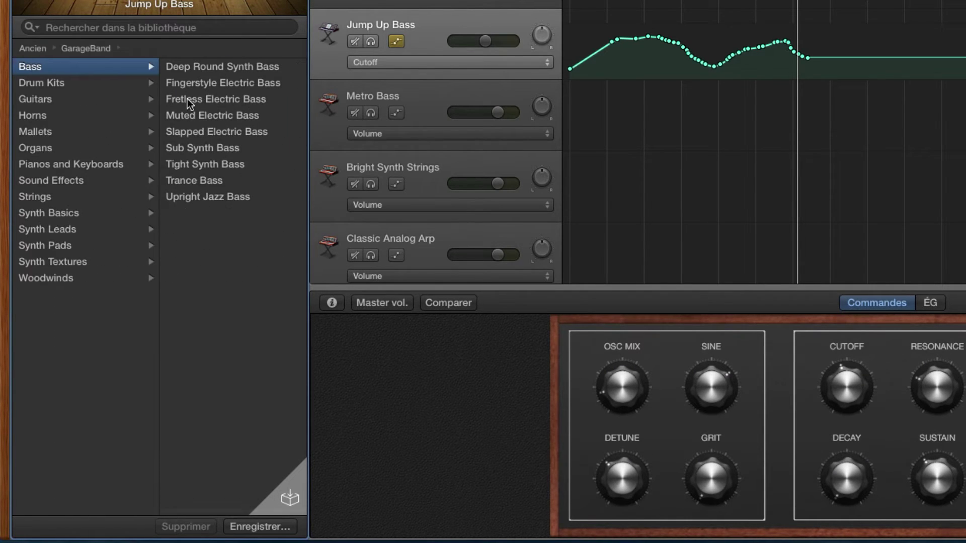
{"action": "left_click", "coordinate": [49, 82]}
{"action": "left_click", "coordinate": [41, 101]}
{"action": "left_click", "coordinate": [38, 117]}
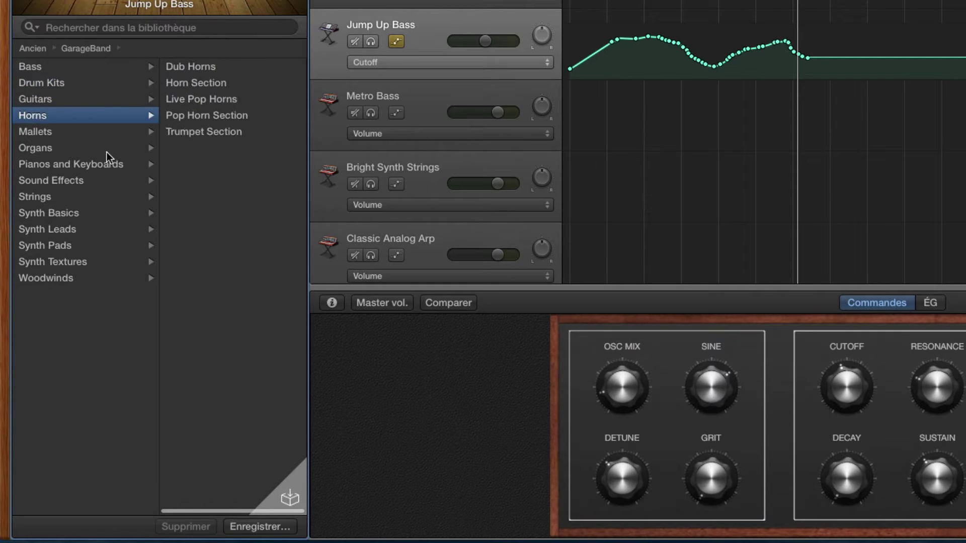
{"action": "key", "text": "Left"}
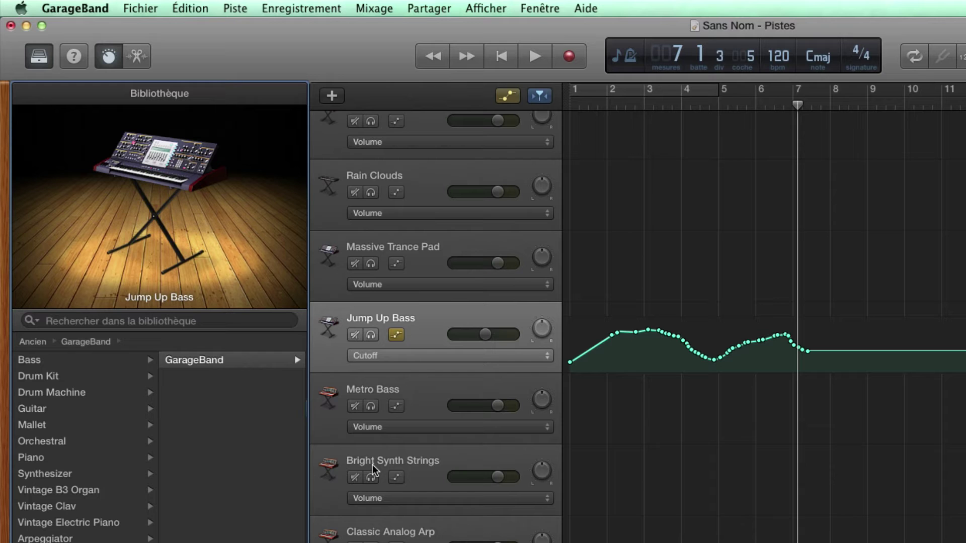
- Review the General, Audio/MIDI, Boucles, Mes infos and Avancé preferences, and close the preferences
{"action": "left_click", "coordinate": [78, 11]}
{"action": "left_click", "coordinate": [81, 50]}
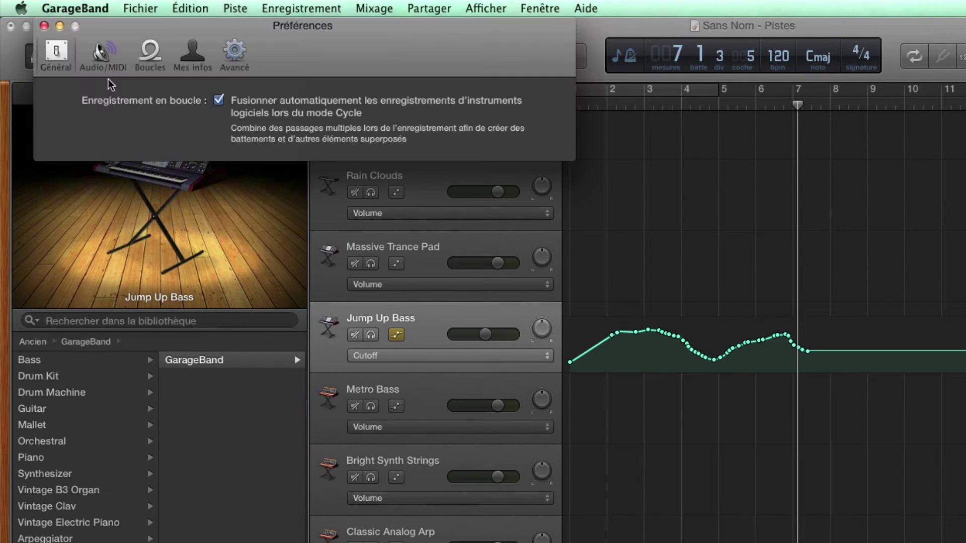
{"action": "left_click", "coordinate": [99, 56]}
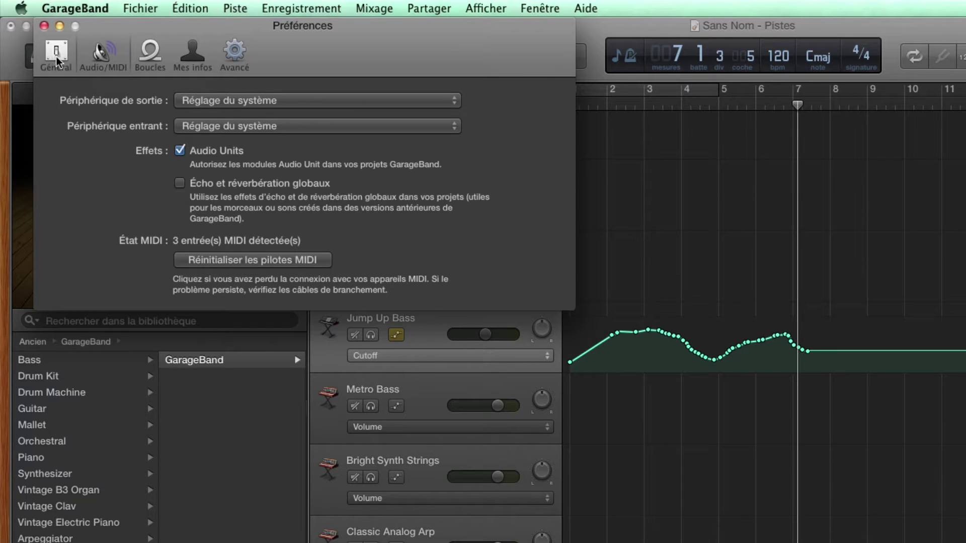
{"action": "left_click", "coordinate": [149, 53]}
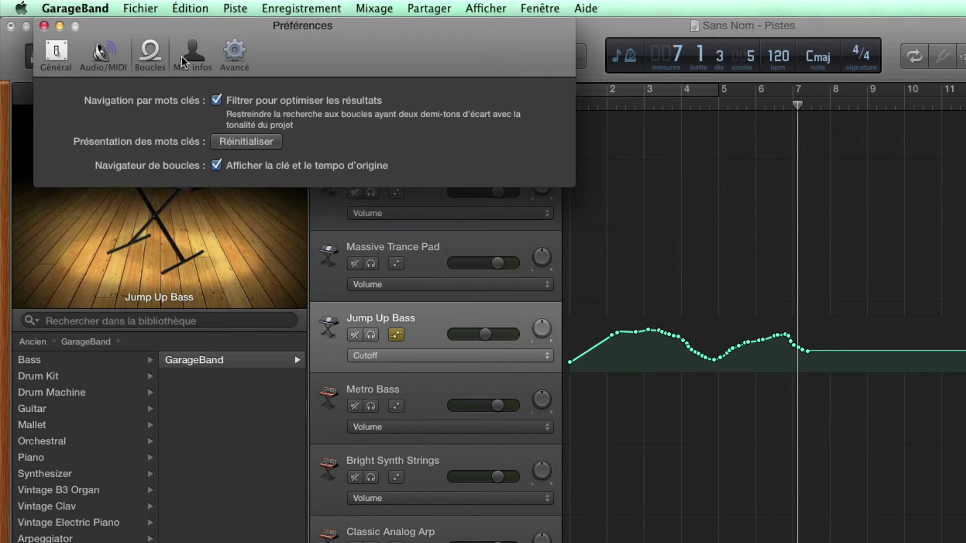
{"action": "left_click", "coordinate": [190, 55]}
{"action": "left_click", "coordinate": [235, 54]}
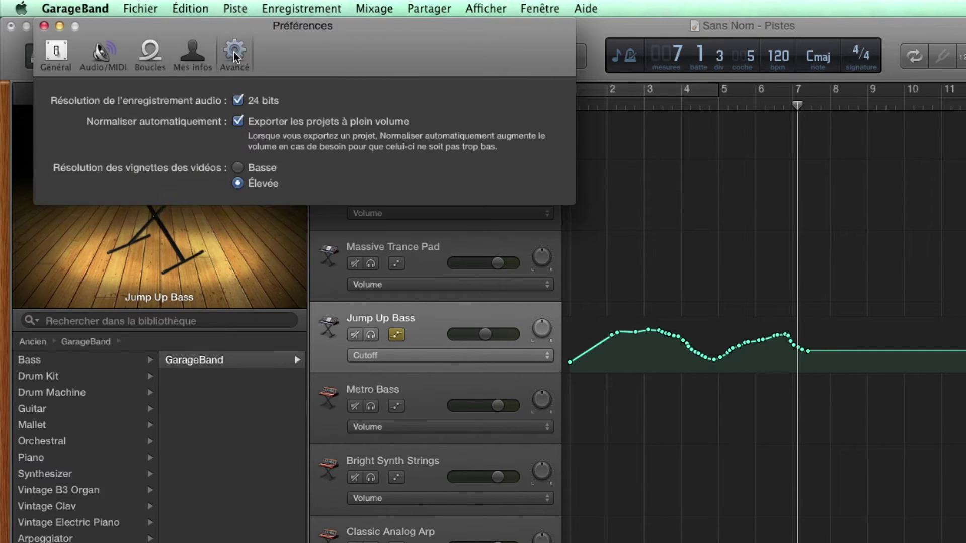
{"action": "left_click", "coordinate": [56, 55]}
{"action": "left_click", "coordinate": [44, 26]}
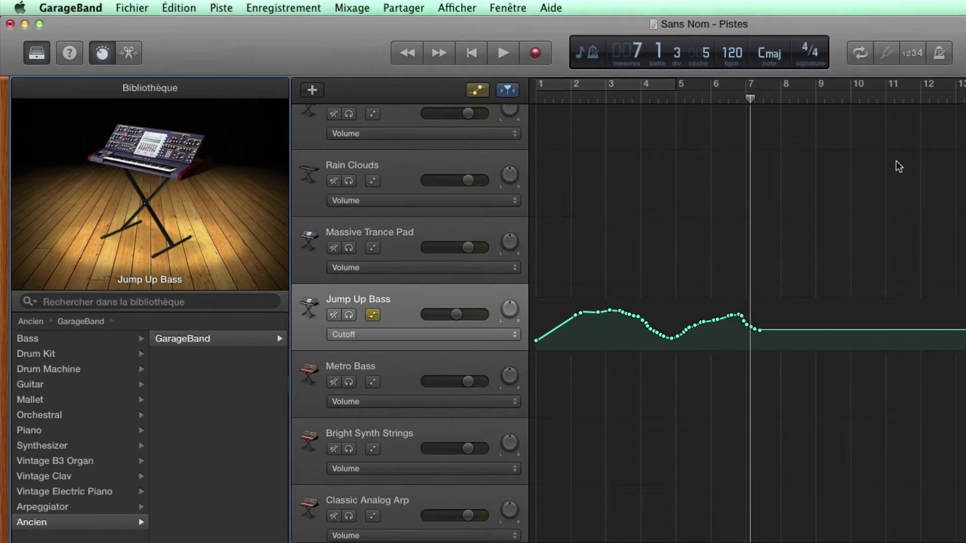
- Select the Italo Disco Patterns track and look at the commands offered for its track header
{"action": "key", "text": "b"}
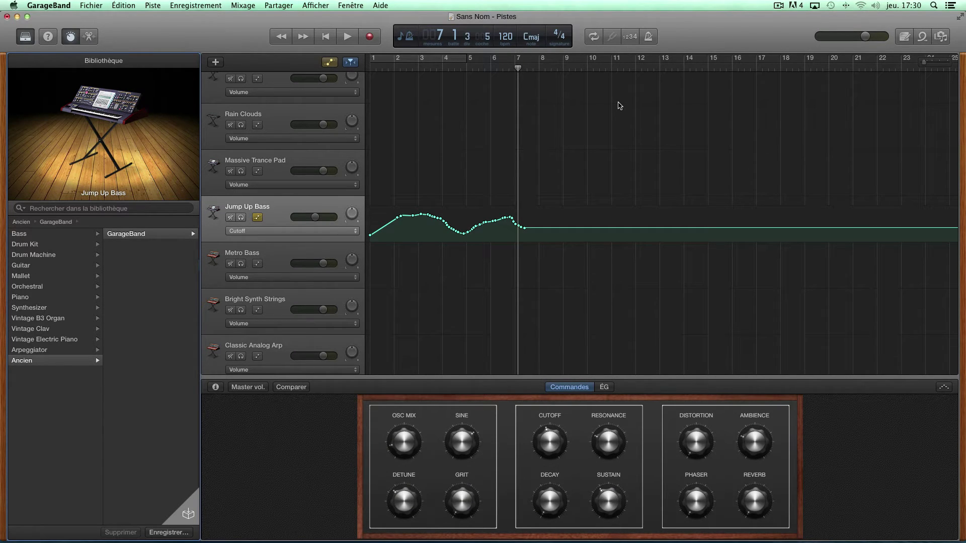
{"action": "scroll", "coordinate": [421, 187], "scroll_direction": "down", "scroll_amount": 6}
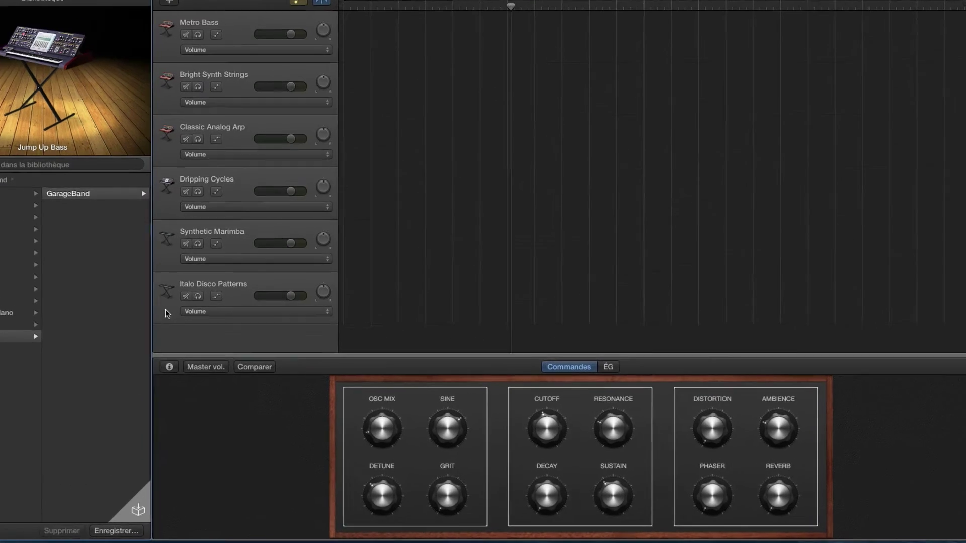
{"action": "left_click", "coordinate": [213, 339]}
{"action": "right_click", "coordinate": [212, 339]}
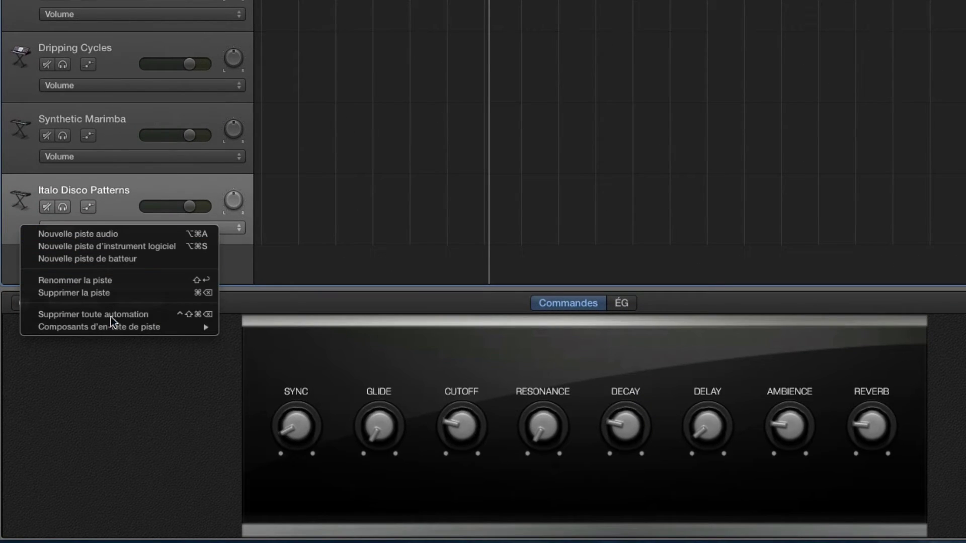
{"action": "mouse_move", "coordinate": [116, 329]}
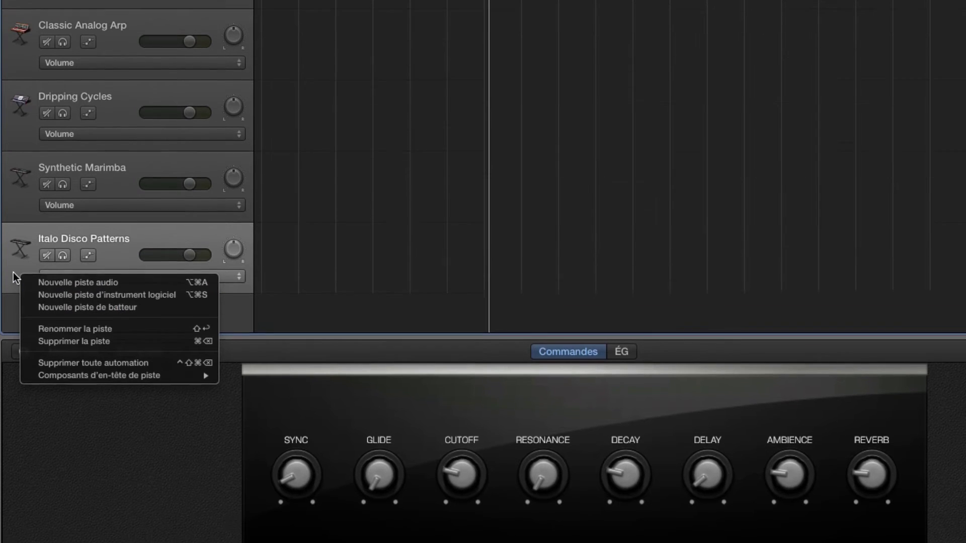
{"action": "key", "text": "Escape"}
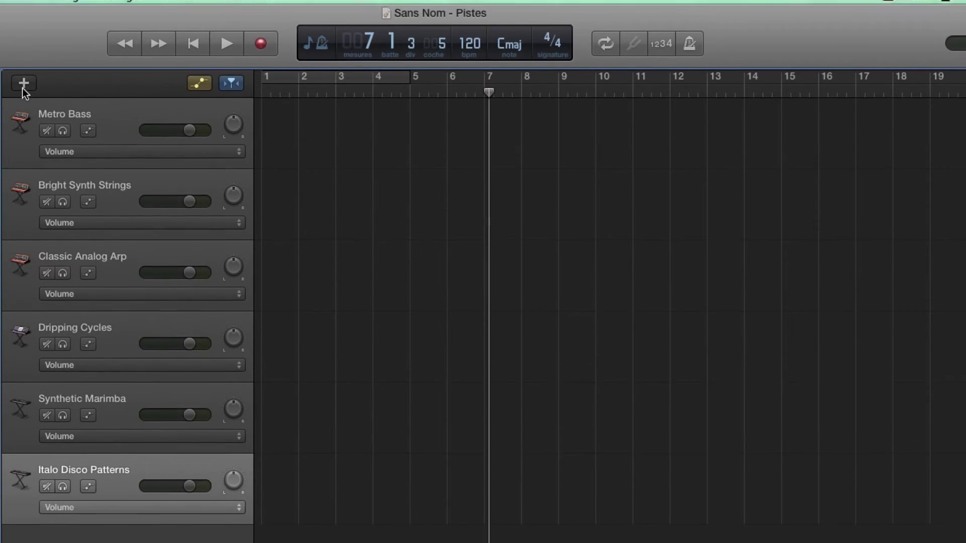
- Look at the software instrument, microphone and guitar track types, and create a new Batteur track
{"action": "left_click", "coordinate": [23, 86]}
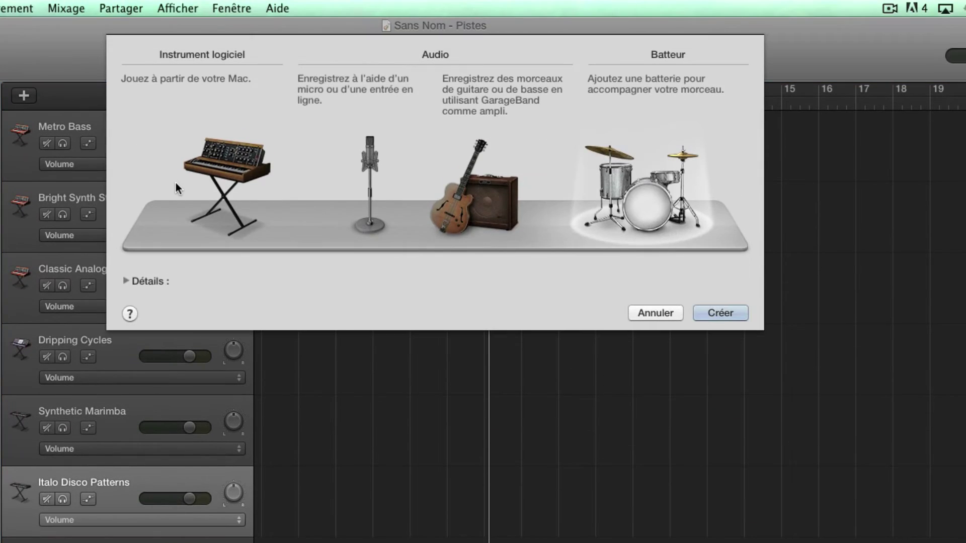
{"action": "left_click", "coordinate": [222, 161]}
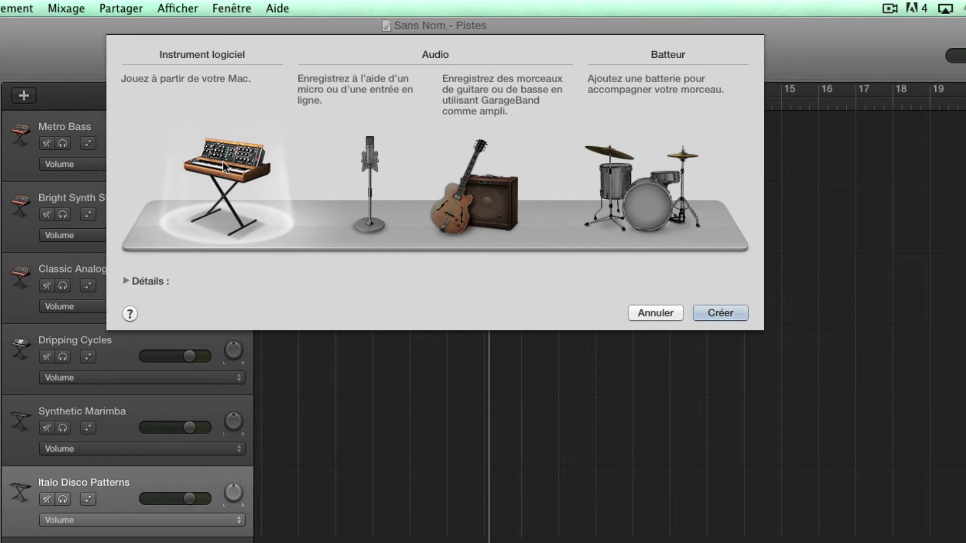
{"action": "left_click", "coordinate": [367, 160]}
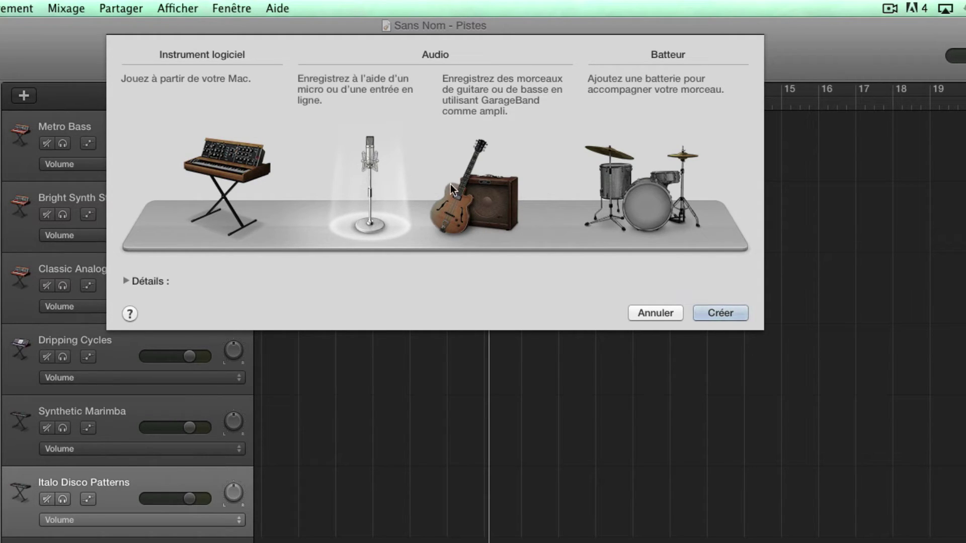
{"action": "left_click", "coordinate": [490, 203]}
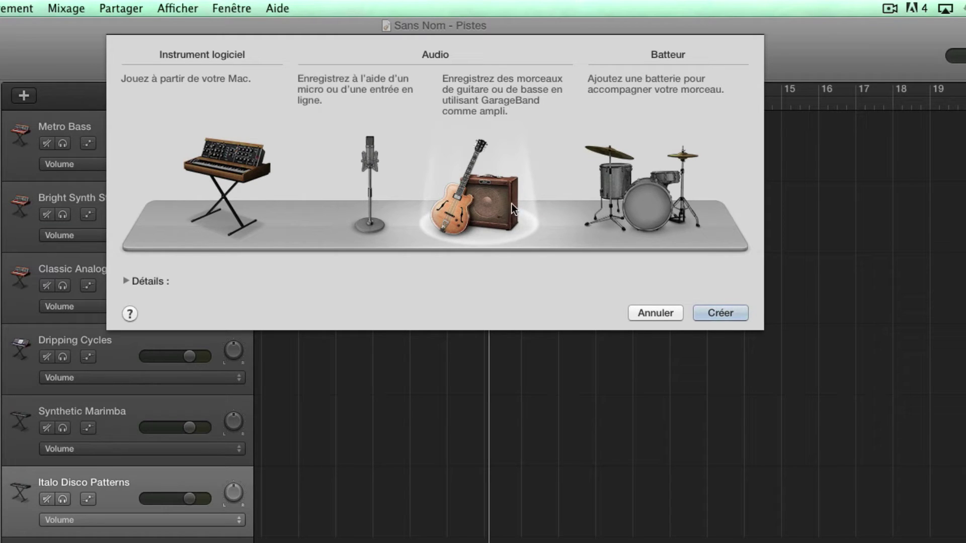
{"action": "left_click", "coordinate": [621, 198]}
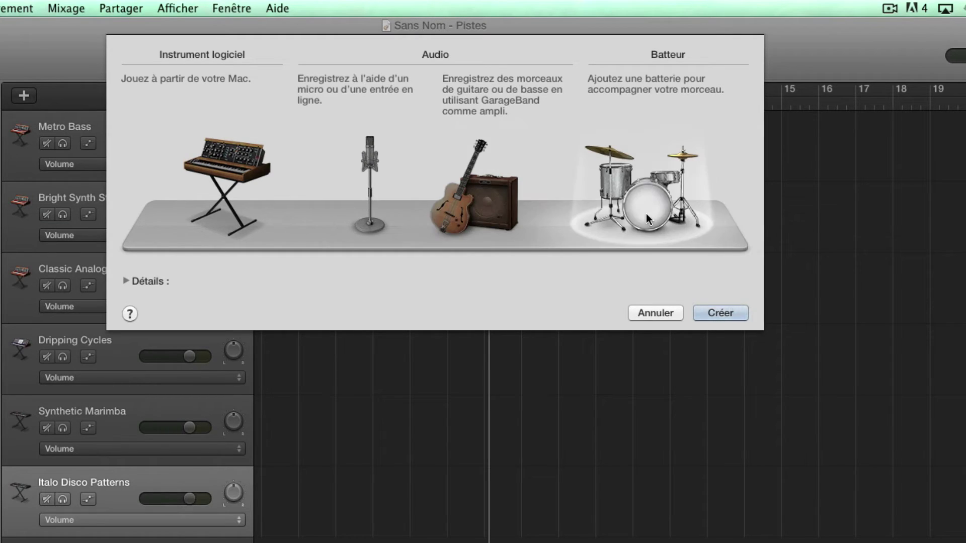
{"action": "left_click", "coordinate": [723, 312]}
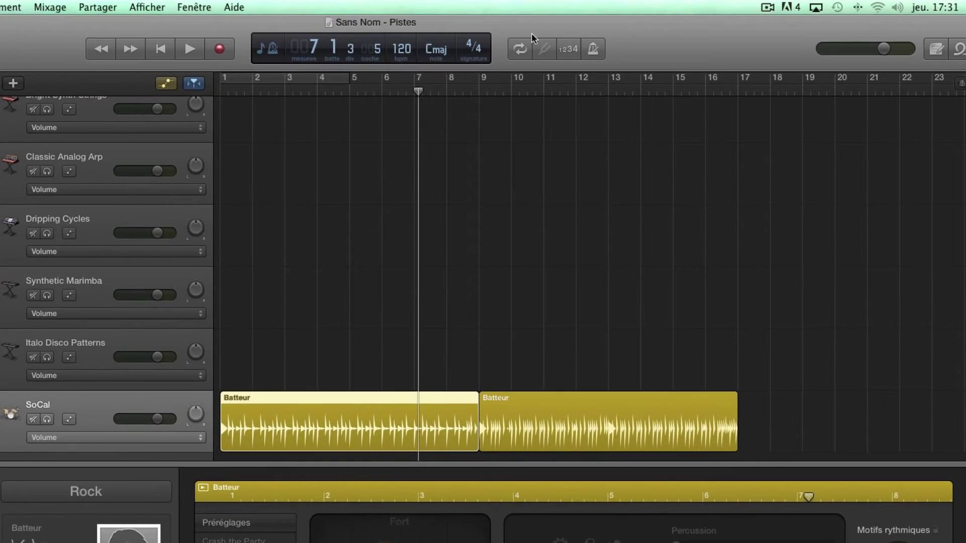
- Turn on Cycle mode, extend the cycle range to bars 1 through 9, and play the drummer region from the start
{"action": "left_click", "coordinate": [520, 49]}
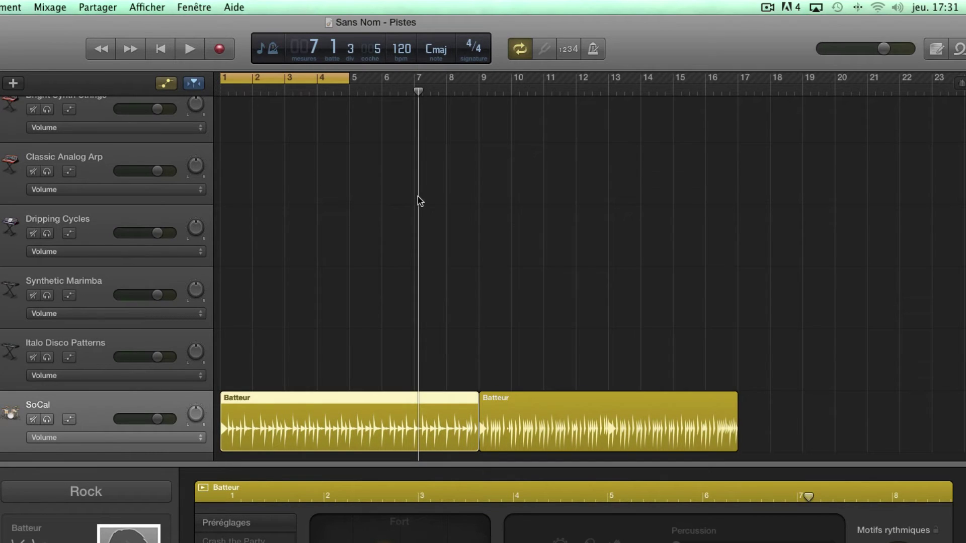
{"action": "left_click", "coordinate": [160, 49]}
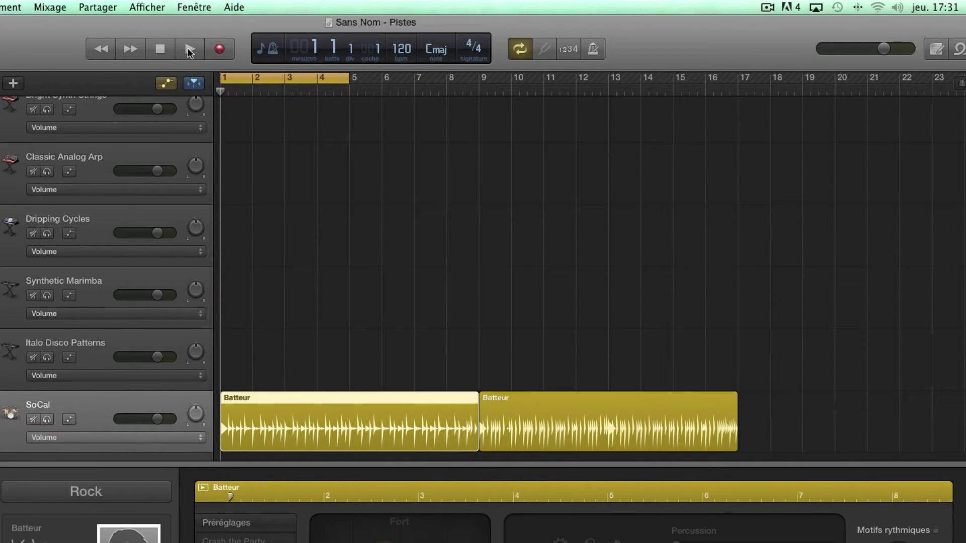
{"action": "left_click_drag", "start_coordinate": [344, 77], "coordinate": [478, 108]}
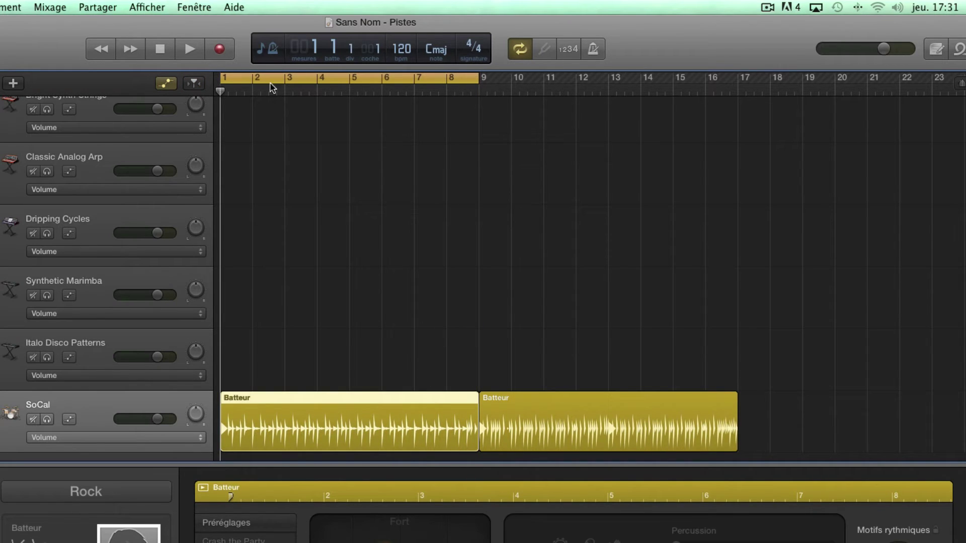
{"action": "left_click_drag", "start_coordinate": [403, 54], "coordinate": [403, 46]}
{"action": "left_click", "coordinate": [189, 48]}
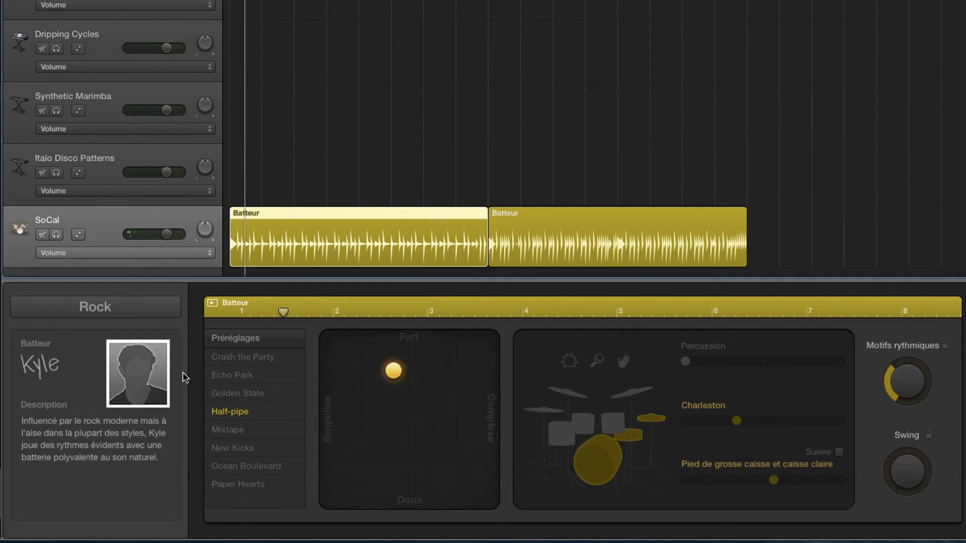
- Browse the Alternatif, Compositeur and R&B drummers, and return to the original Rock drummer
{"action": "left_click", "coordinate": [108, 317]}
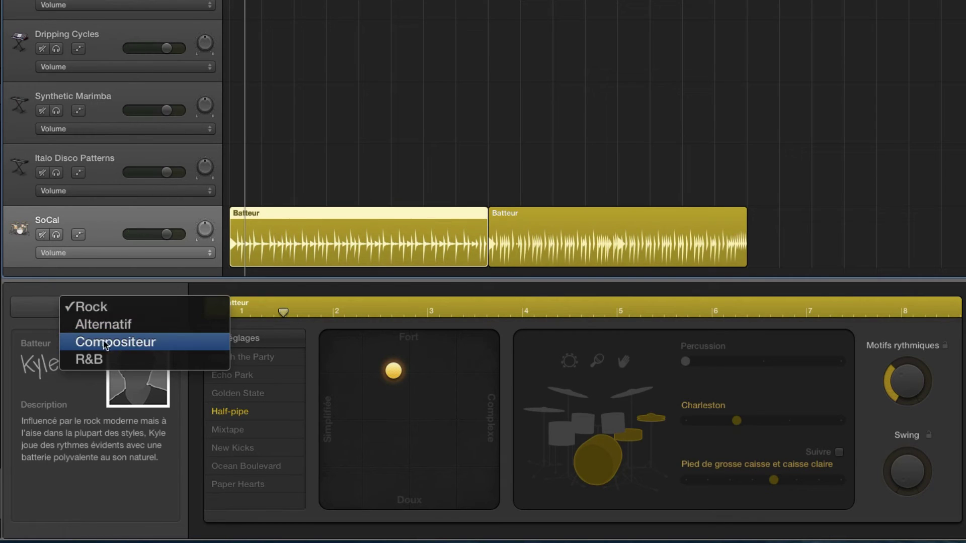
{"action": "left_click", "coordinate": [105, 325]}
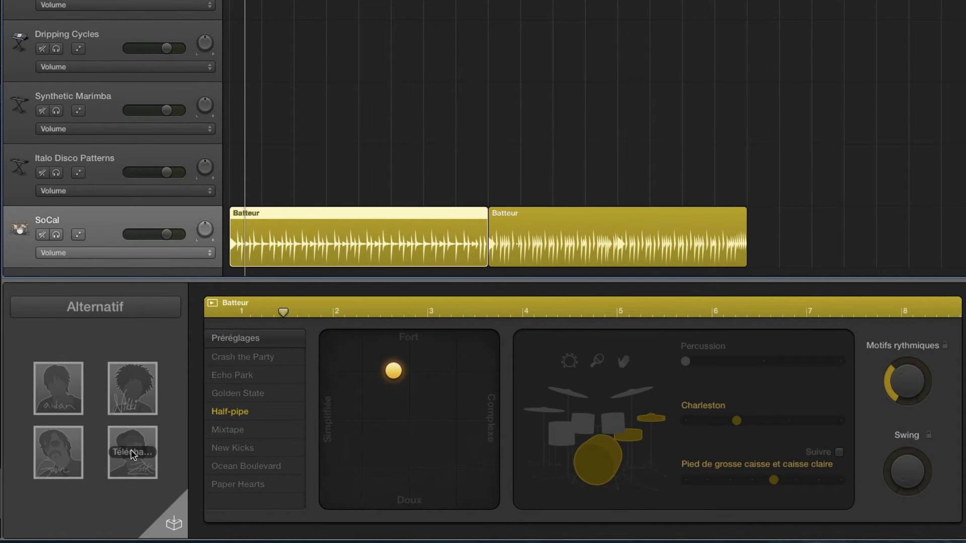
{"action": "left_click", "coordinate": [132, 313]}
{"action": "left_click", "coordinate": [123, 325]}
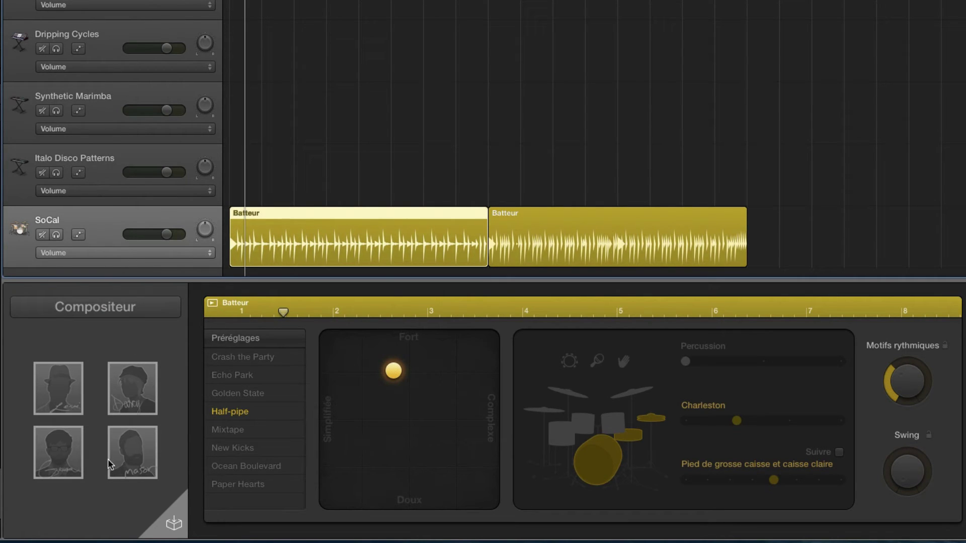
{"action": "left_click", "coordinate": [117, 308]}
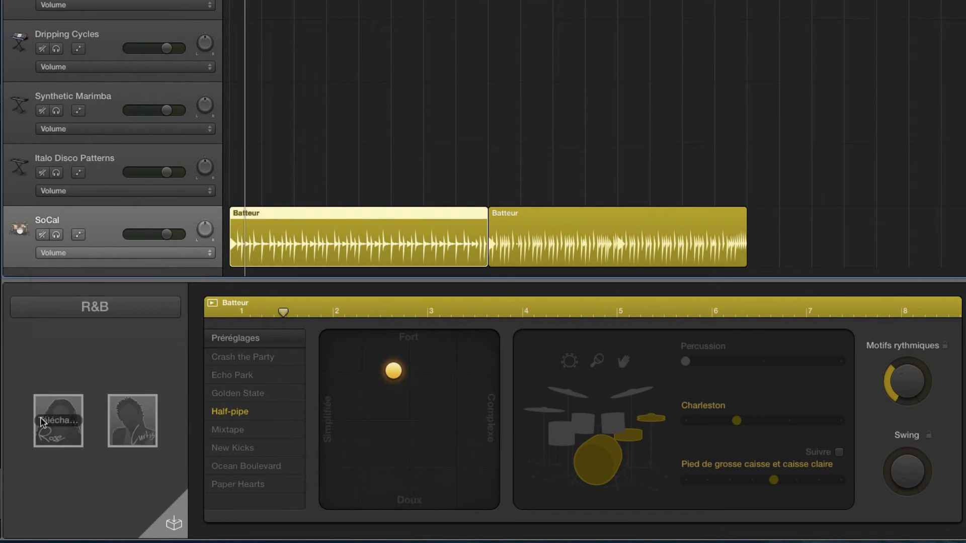
{"action": "left_click", "coordinate": [119, 312]}
{"action": "left_click", "coordinate": [86, 252]}
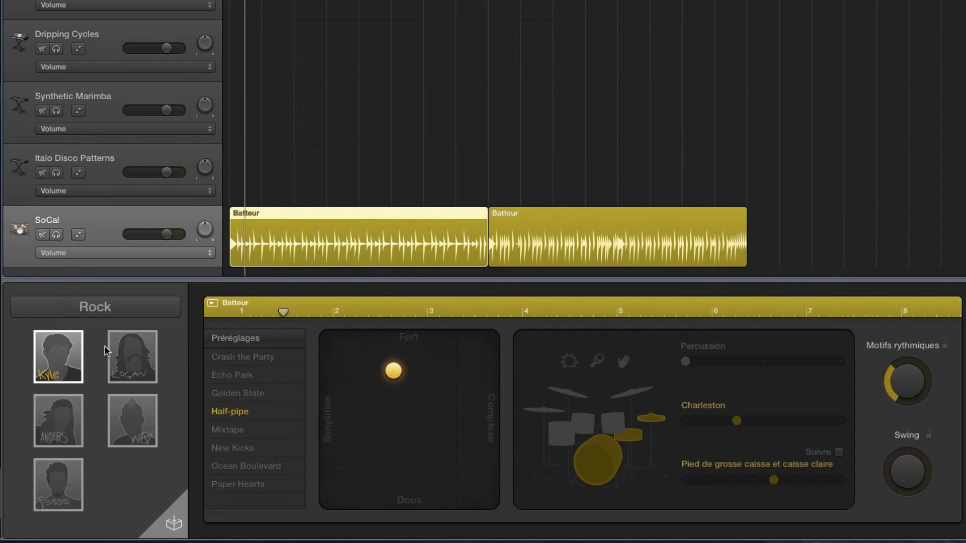
{"action": "left_click", "coordinate": [58, 366]}
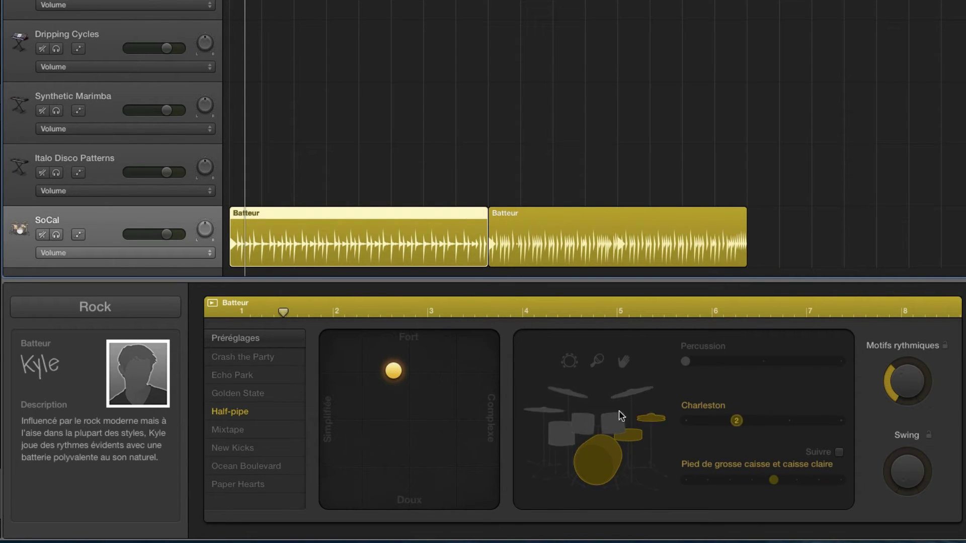
- Switch the first drummer region's pattern from Charleston to Cymbales
{"action": "left_click", "coordinate": [629, 394]}
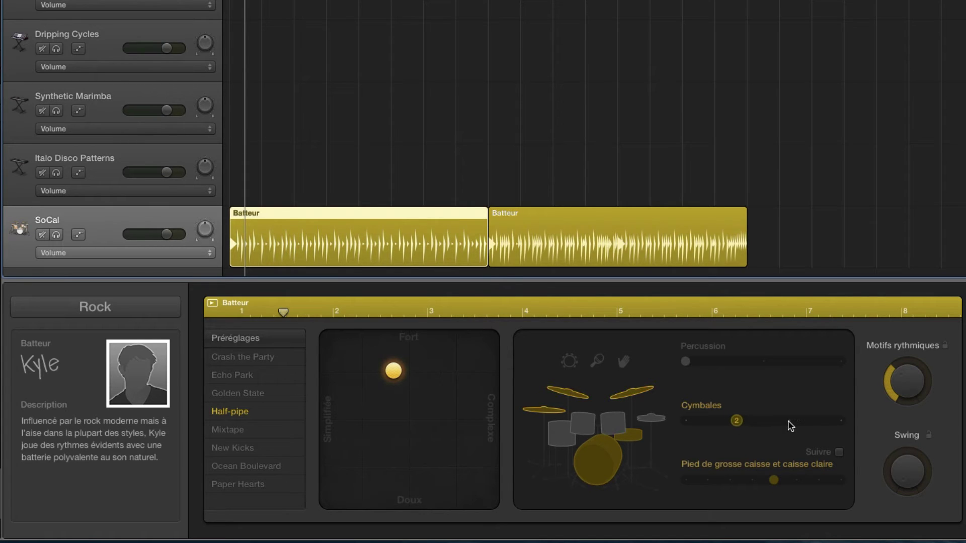
- Switch the drummer region's pattern to Toms and change its percussion from handclaps to shaker to tambourine
{"action": "left_click", "coordinate": [613, 423]}
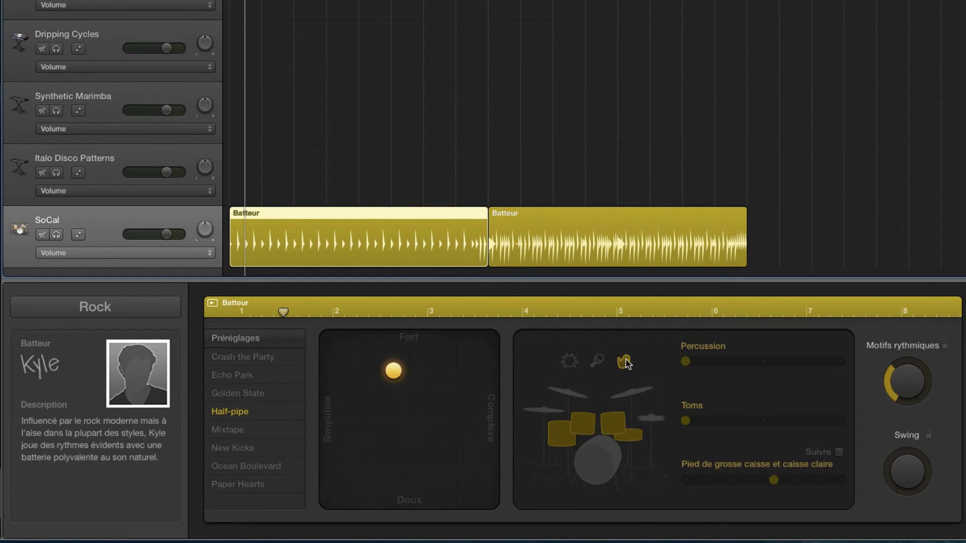
{"action": "left_click", "coordinate": [599, 362]}
{"action": "left_click", "coordinate": [569, 363]}
- Try the performance puck at the fully Simplifiée and fully Complexe extremes, and place it slightly loud and moderately complex
{"action": "left_click_drag", "start_coordinate": [393, 370], "coordinate": [318, 419]}
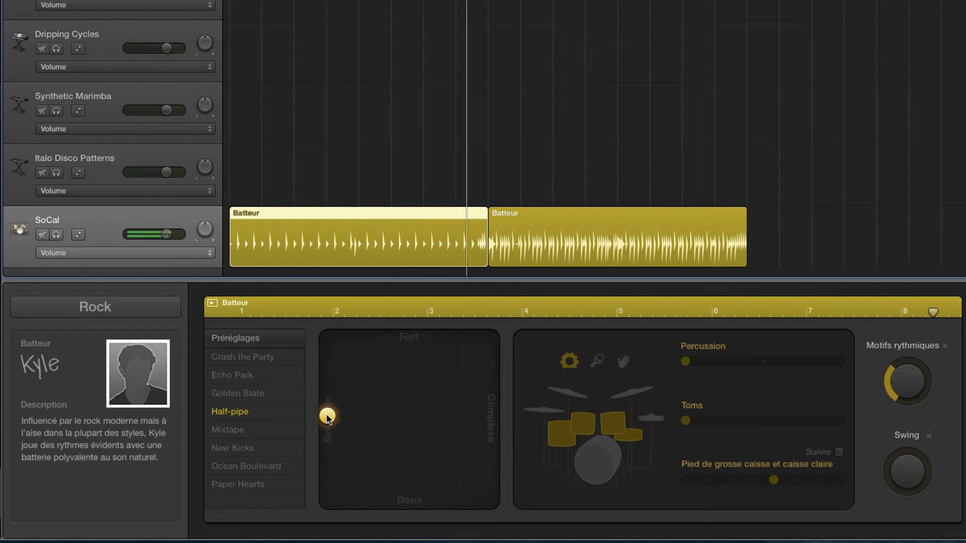
{"action": "left_click_drag", "start_coordinate": [328, 417], "coordinate": [498, 417]}
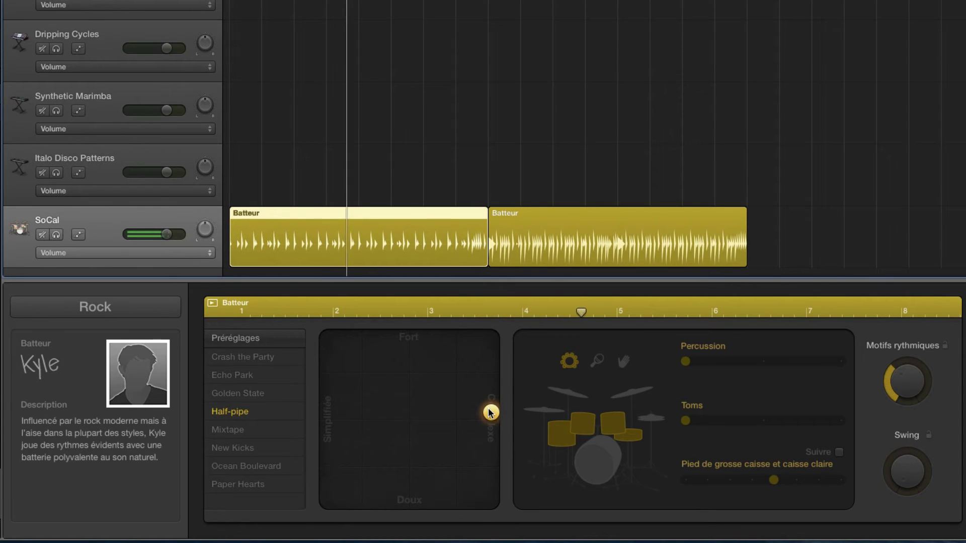
{"action": "left_click_drag", "start_coordinate": [490, 412], "coordinate": [459, 396]}
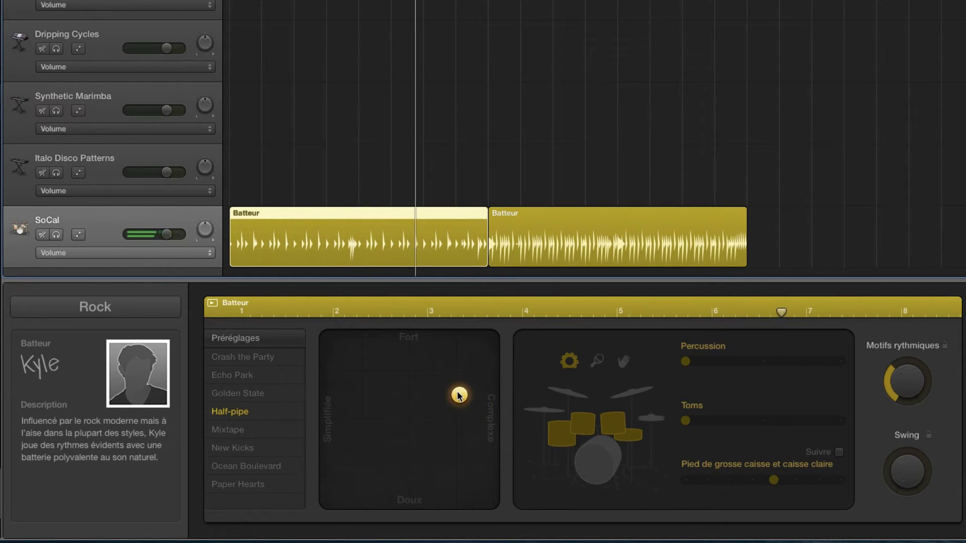
- Set the Toms pattern to variation 2, and switch to Cymbales at variation 3
{"action": "left_click_drag", "start_coordinate": [686, 420], "coordinate": [746, 425]}
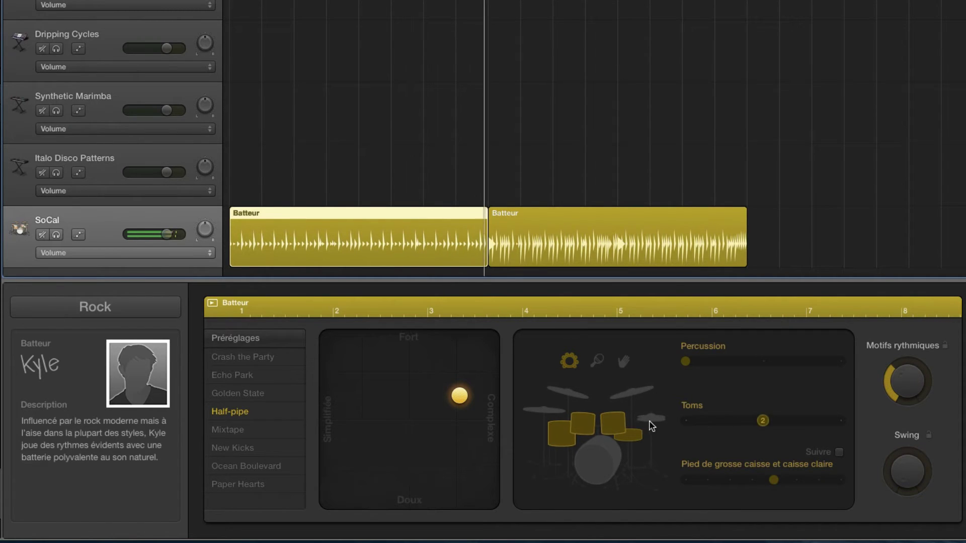
{"action": "left_click", "coordinate": [647, 397]}
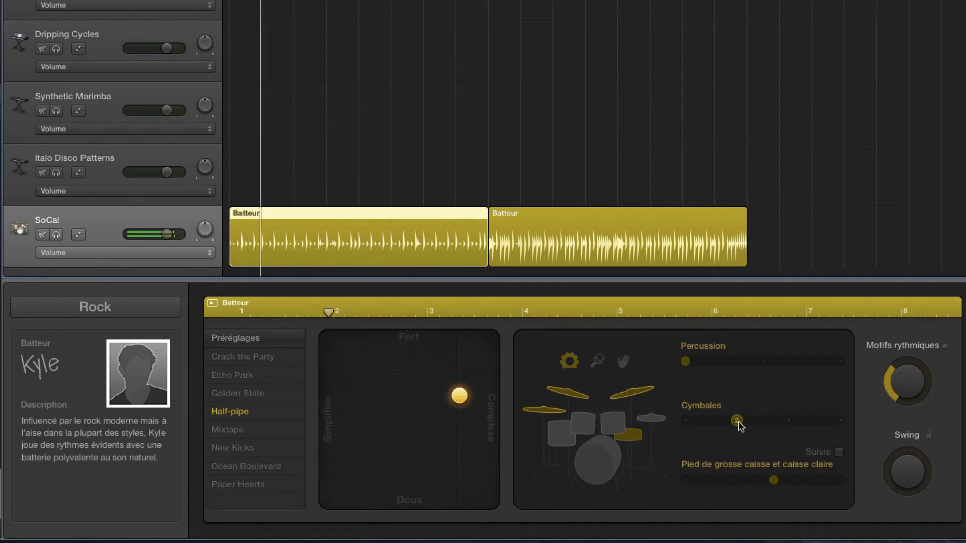
{"action": "left_click_drag", "start_coordinate": [736, 420], "coordinate": [788, 421]}
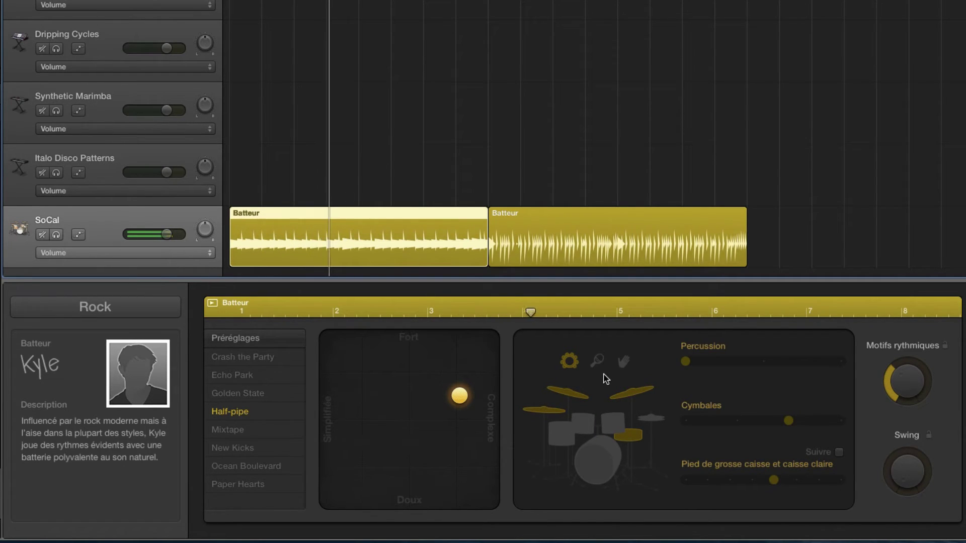
- Raise the Percussion pattern to the middle of its range with handclaps, and switch the percussion back to tambourine
{"action": "left_click", "coordinate": [625, 363]}
{"action": "left_click_drag", "start_coordinate": [683, 362], "coordinate": [762, 361]}
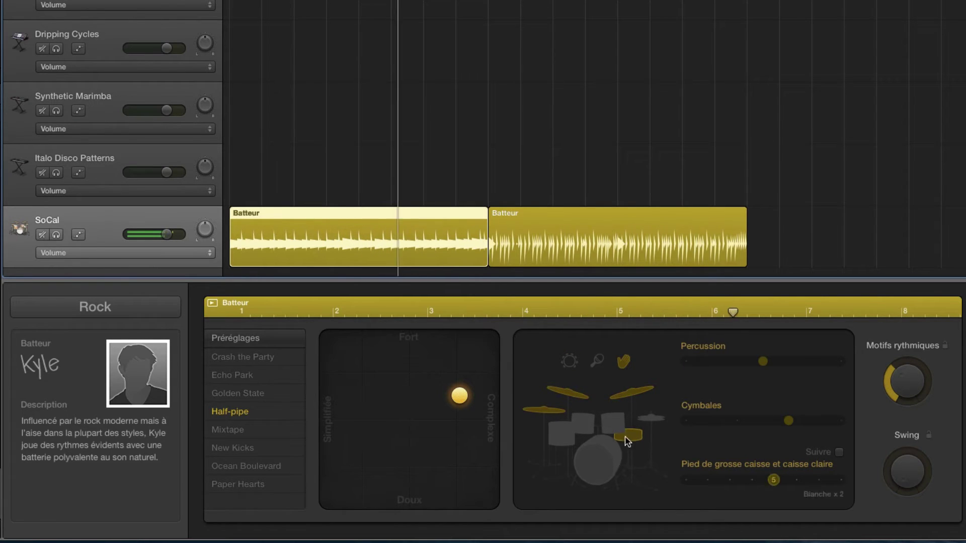
{"action": "left_click", "coordinate": [569, 362]}
{"action": "mouse_move", "coordinate": [751, 414]}
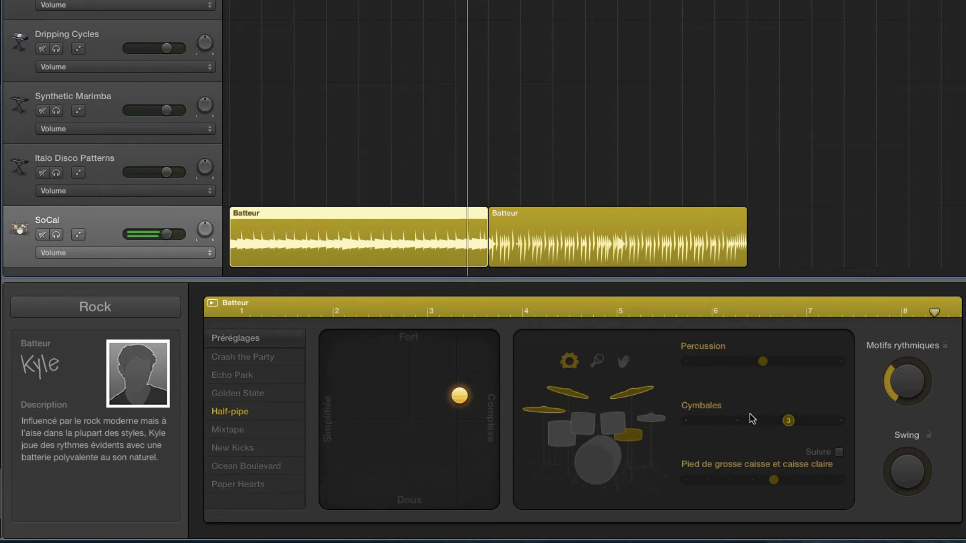
- Shift the performance puck to fully Complexe and increase the Motifs rythmiques and Swing amounts
{"action": "left_click_drag", "start_coordinate": [459, 396], "coordinate": [490, 386]}
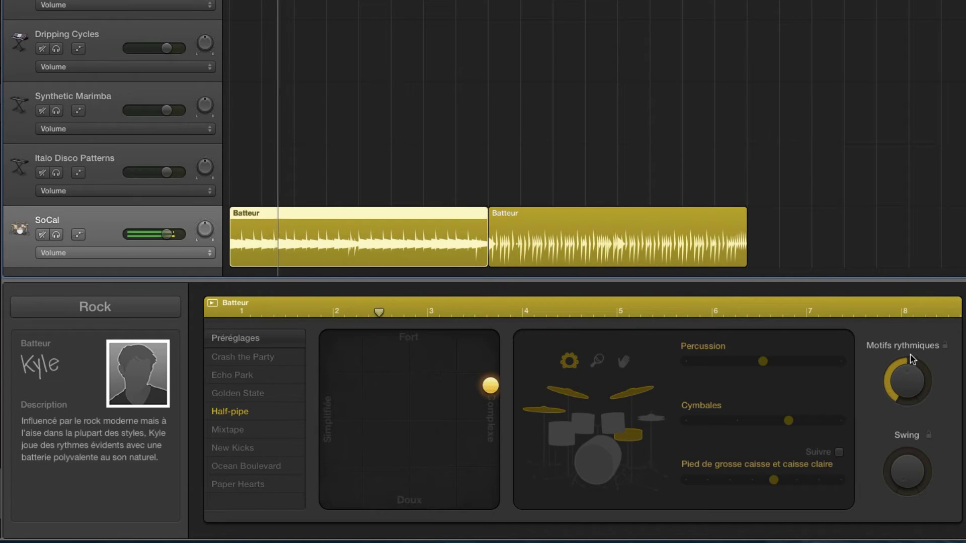
{"action": "left_click_drag", "start_coordinate": [911, 360], "coordinate": [916, 295]}
{"action": "left_click_drag", "start_coordinate": [907, 449], "coordinate": [914, 402]}
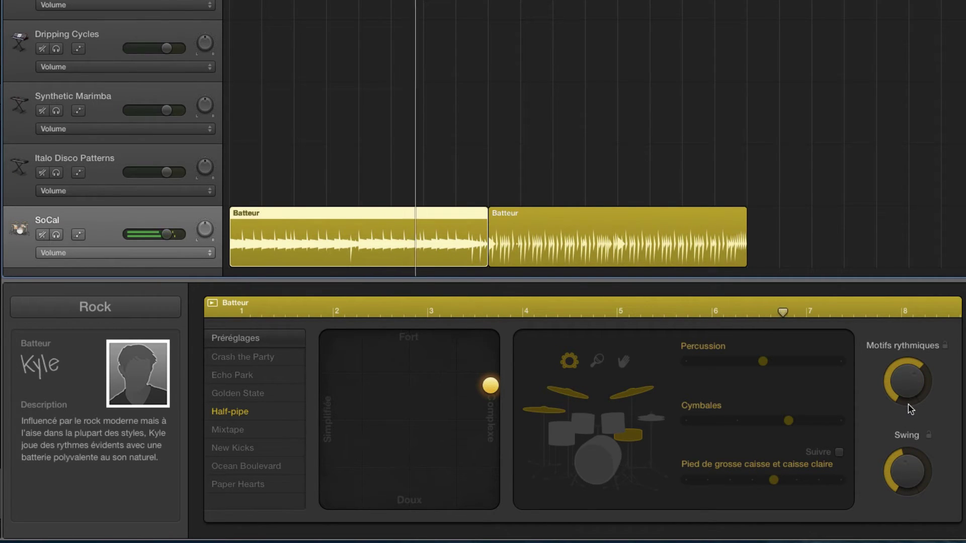
- Audition the Rock drummer's presets from Crash the Party through Paper Hearts, and settle on New Kicks
{"action": "left_click", "coordinate": [251, 358]}
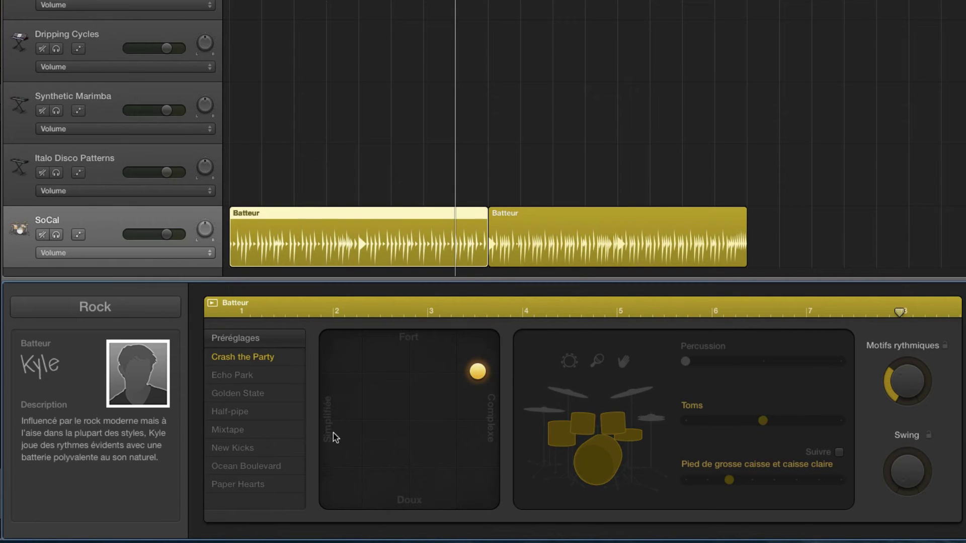
{"action": "left_click", "coordinate": [247, 379]}
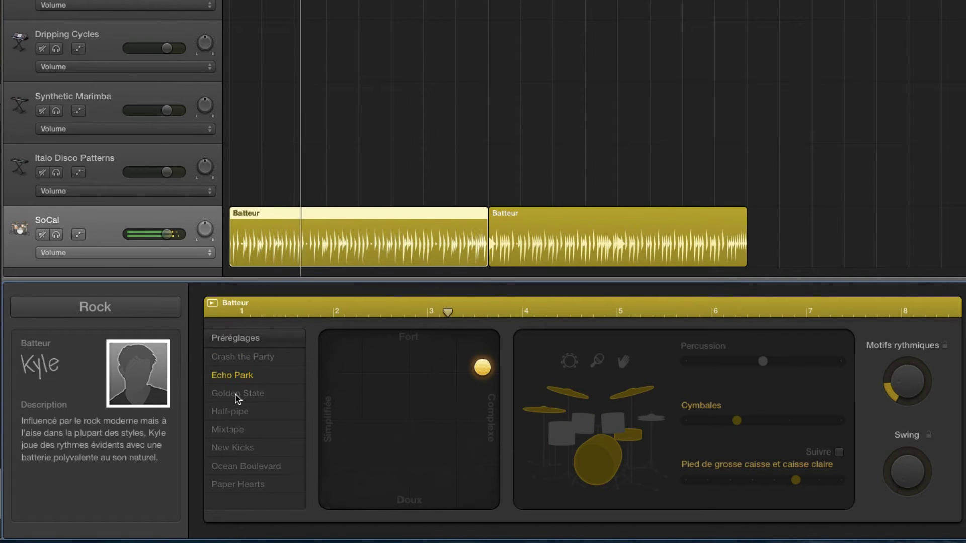
{"action": "left_click", "coordinate": [238, 395]}
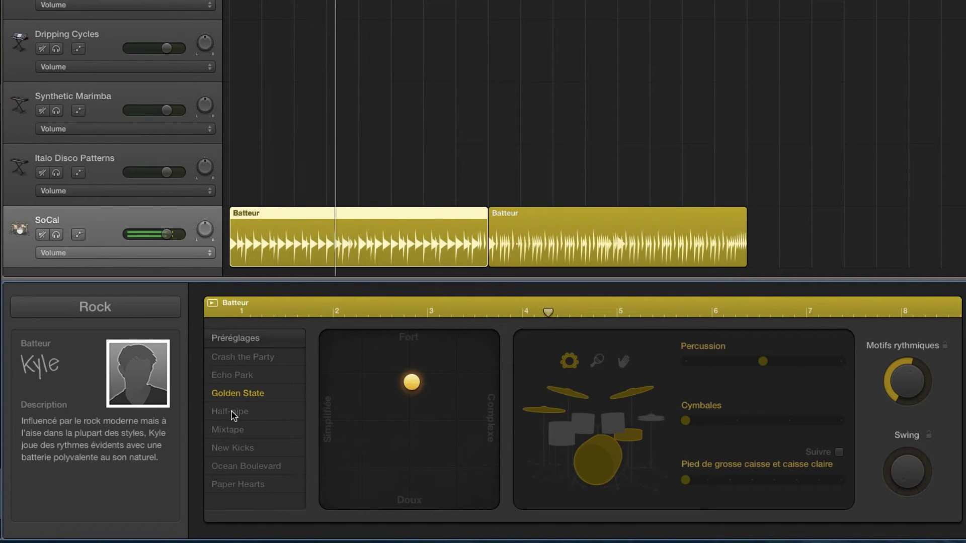
{"action": "left_click", "coordinate": [240, 414]}
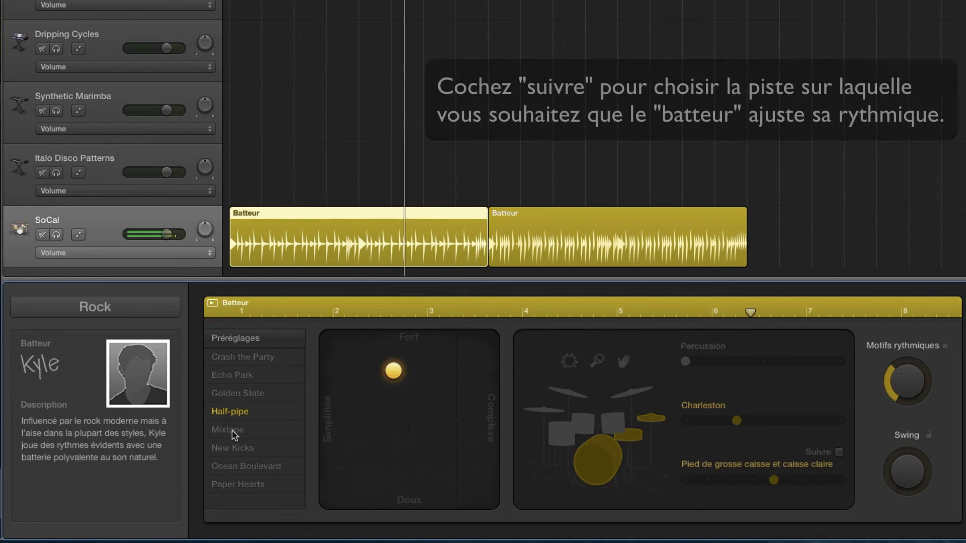
{"action": "left_click", "coordinate": [229, 430]}
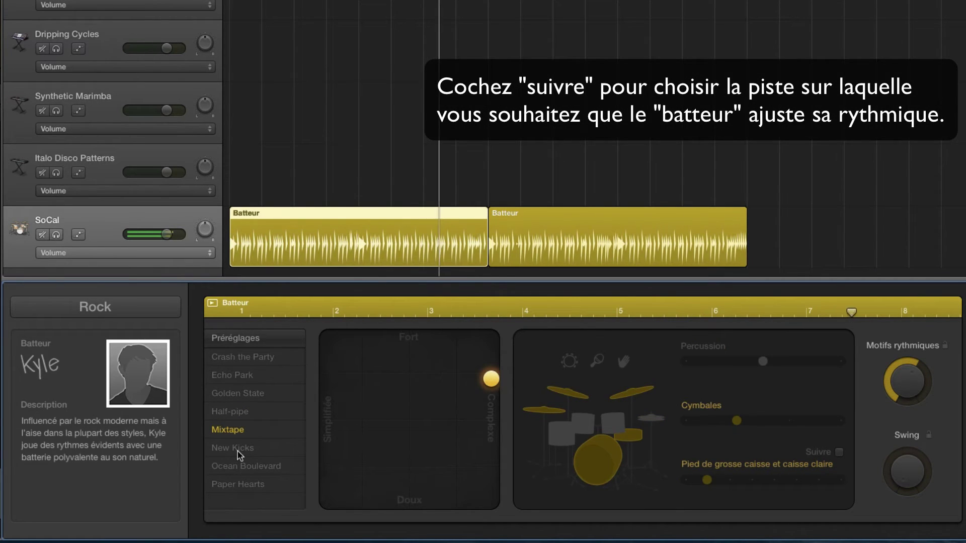
{"action": "left_click", "coordinate": [240, 451]}
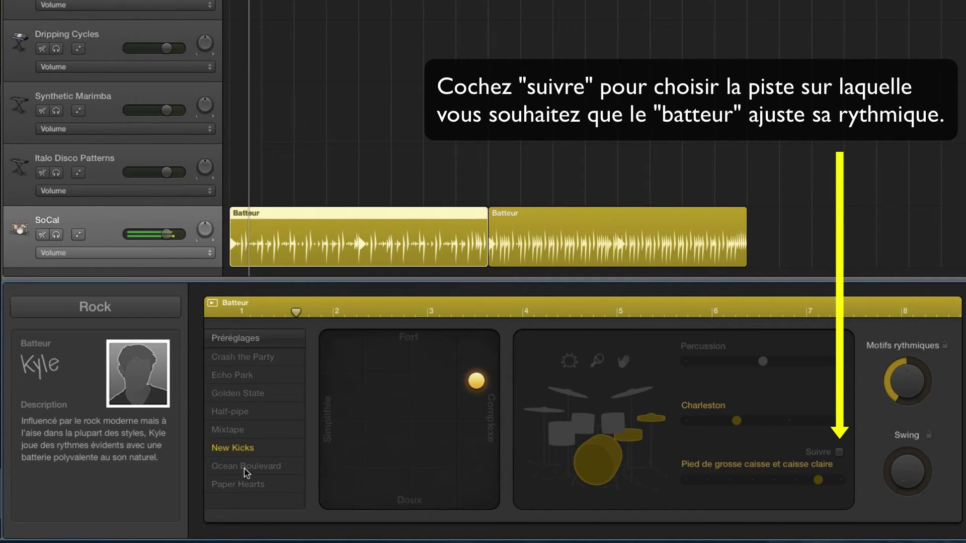
{"action": "left_click", "coordinate": [245, 468]}
{"action": "left_click", "coordinate": [244, 484]}
{"action": "left_click", "coordinate": [240, 451]}
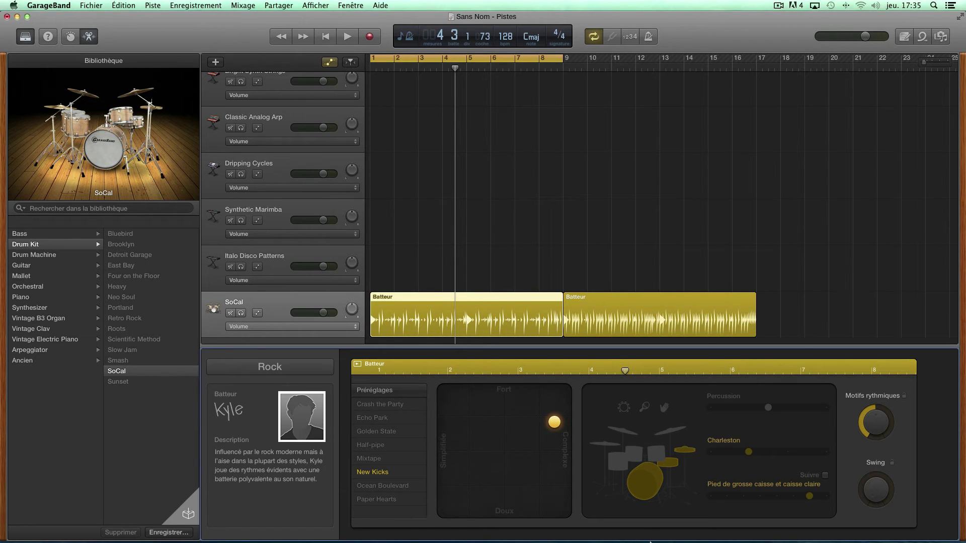
- Switch to the Finder, open the PHM_DRUM_LOOPS folder and preview PHM_120_DRUM_LOOP_001.wav
{"action": "left_click", "coordinate": [735, 526]}
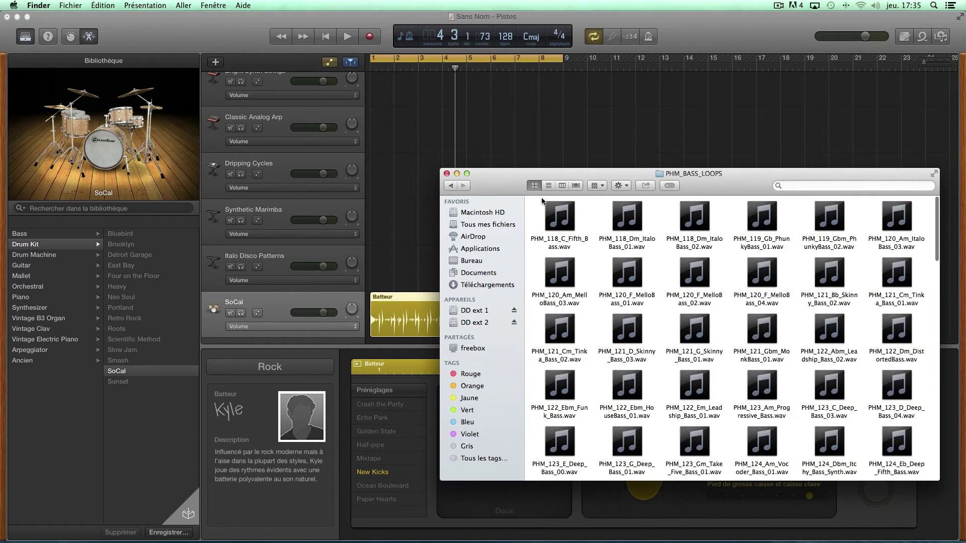
{"action": "left_click", "coordinate": [450, 186]}
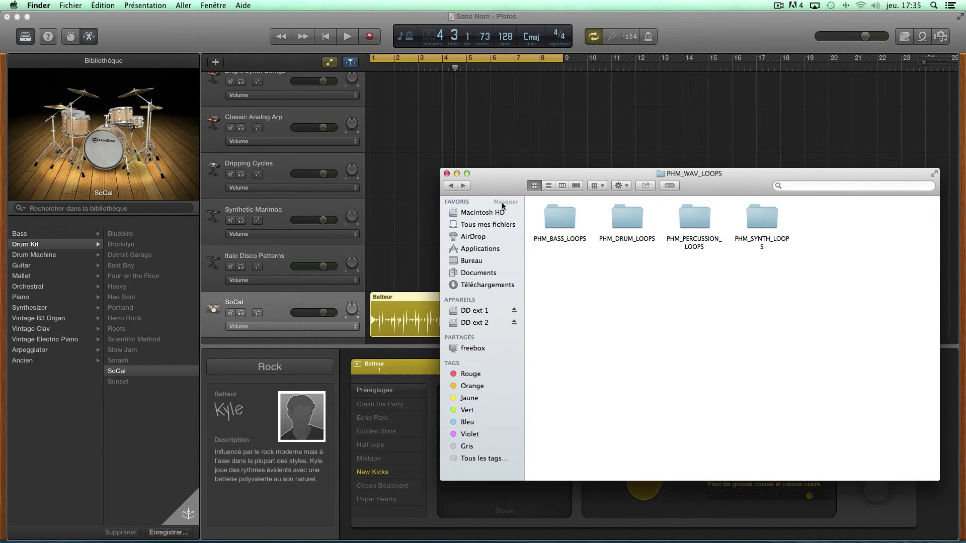
{"action": "double_click", "coordinate": [629, 225]}
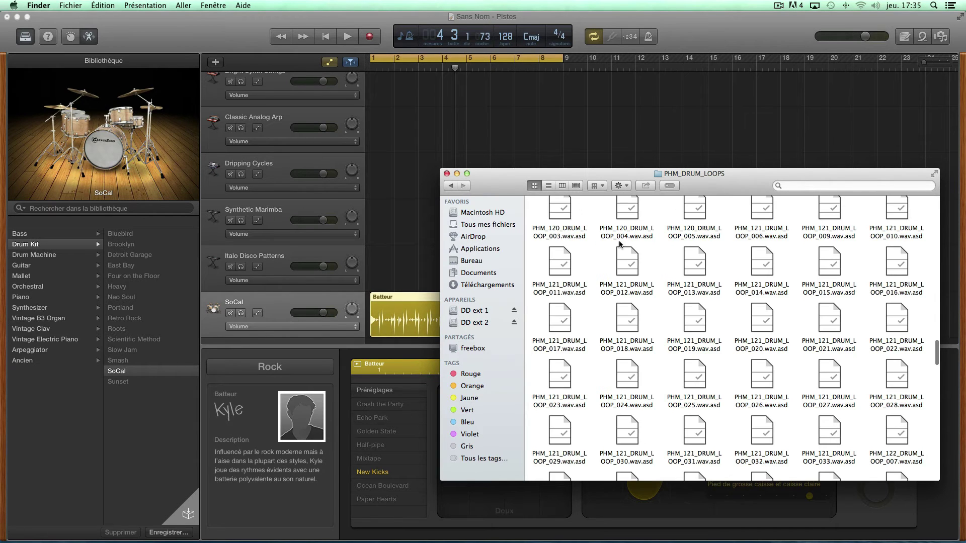
{"action": "scroll", "coordinate": [582, 255], "scroll_direction": "up", "scroll_amount": 8}
{"action": "scroll", "coordinate": [586, 261], "scroll_direction": "up", "scroll_amount": 15}
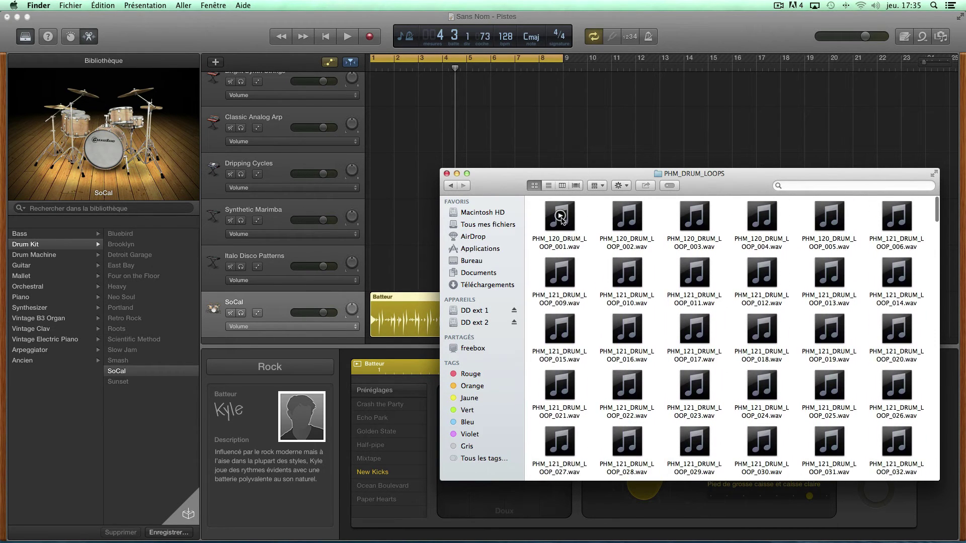
{"action": "left_click", "coordinate": [562, 220]}
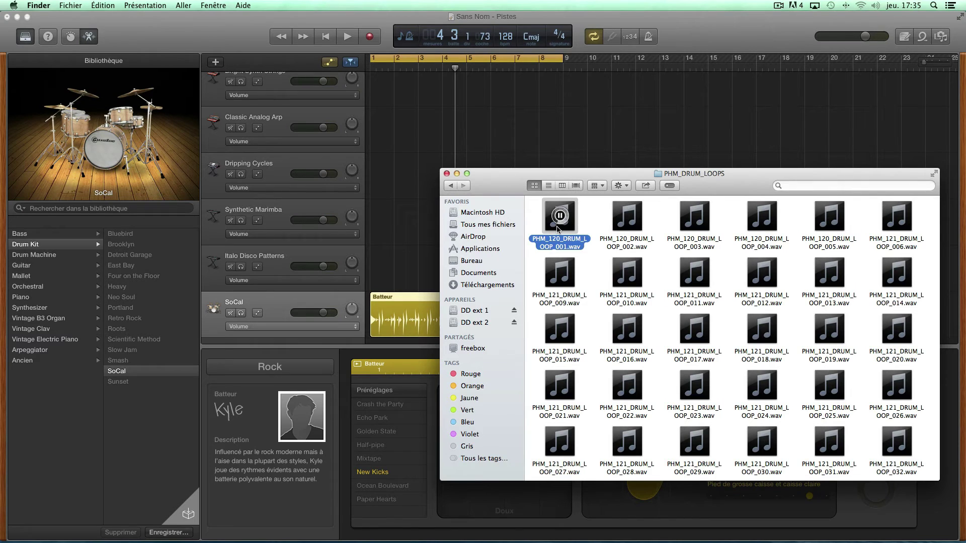
{"action": "left_click", "coordinate": [590, 223]}
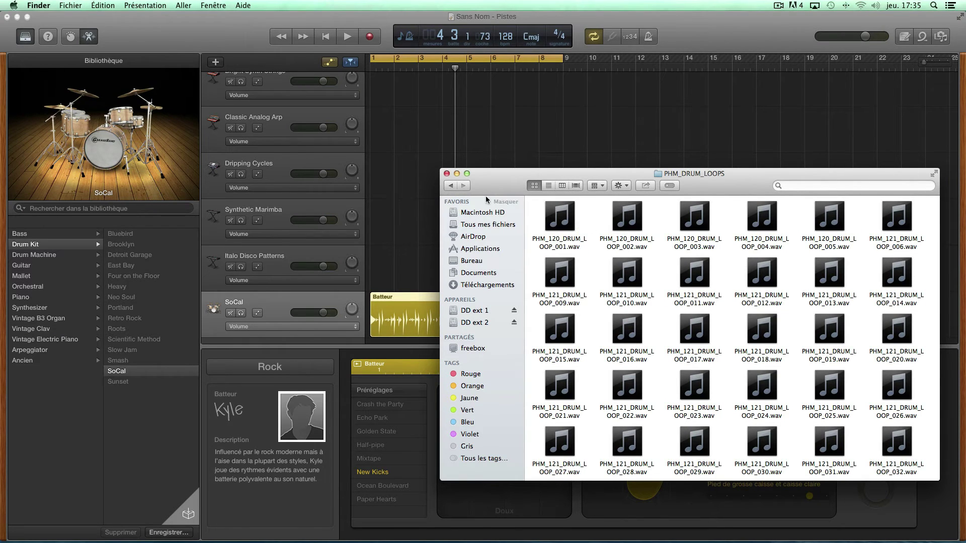
- Return to GarageBand and add a new audio track below Italo Disco Patterns
{"action": "left_click", "coordinate": [269, 266]}
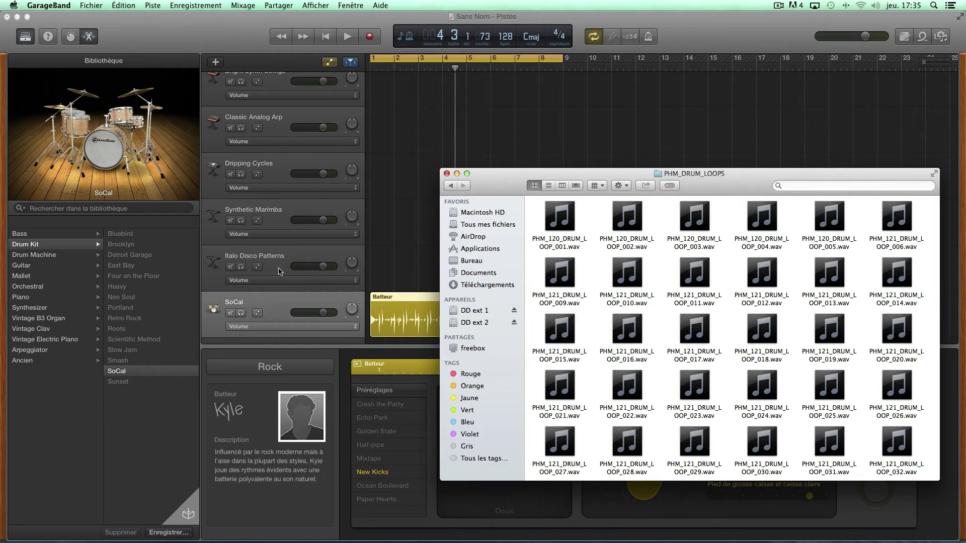
{"action": "right_click", "coordinate": [313, 264]}
{"action": "left_click", "coordinate": [312, 289]}
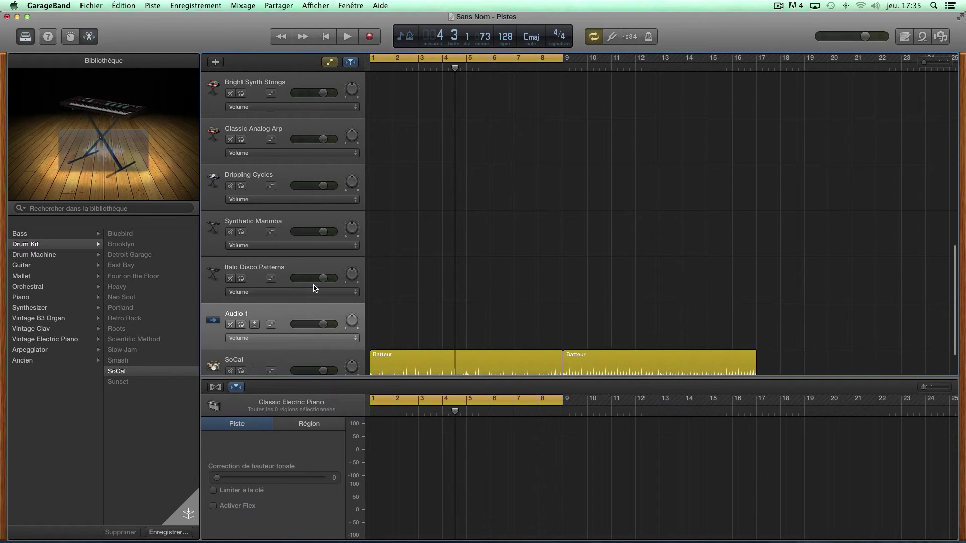
- Import PHM_120_DRUM_LOOP_001.wav from the Finder onto the new audio track at bar 1
{"action": "mouse_move", "coordinate": [624, 533]}
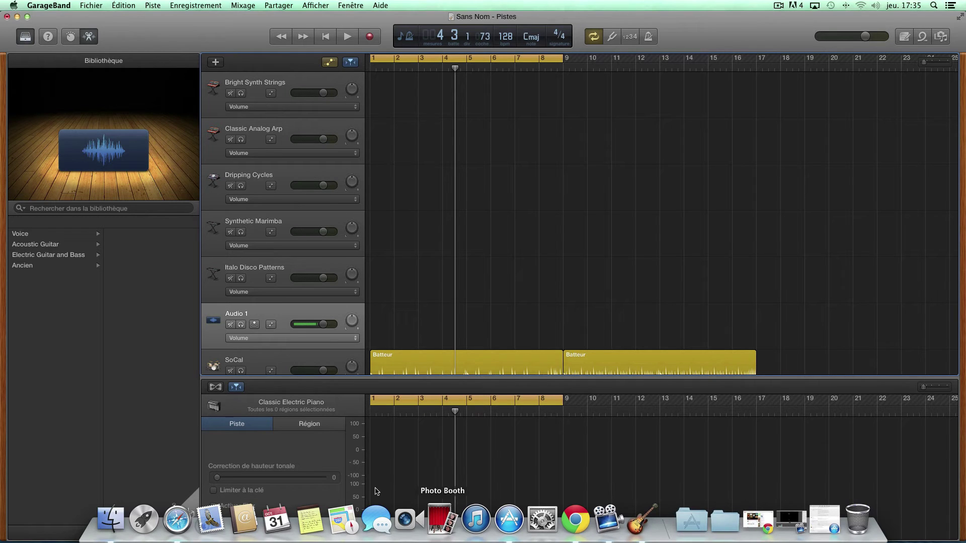
{"action": "left_click", "coordinate": [110, 526]}
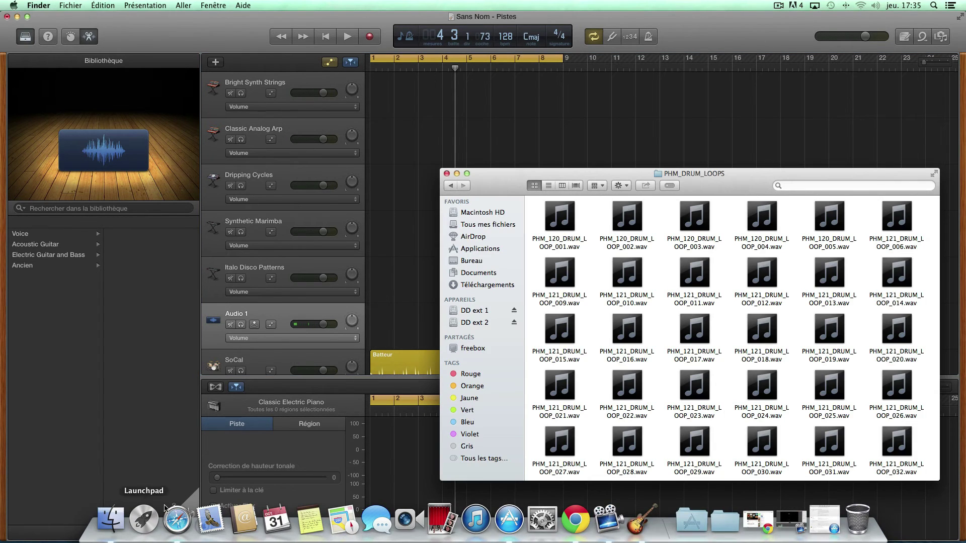
{"action": "left_click_drag", "start_coordinate": [562, 235], "coordinate": [382, 325]}
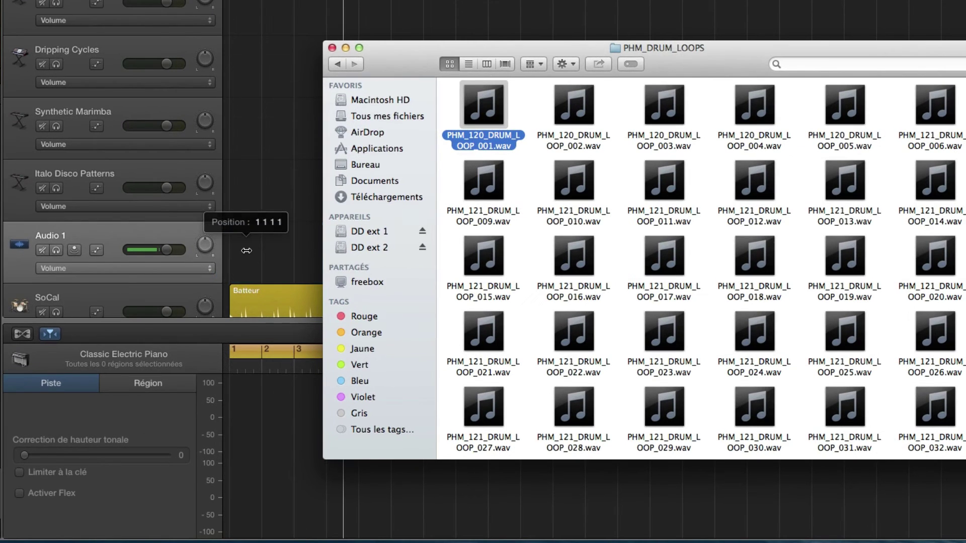
{"action": "left_click_drag", "start_coordinate": [247, 251], "coordinate": [247, 250]}
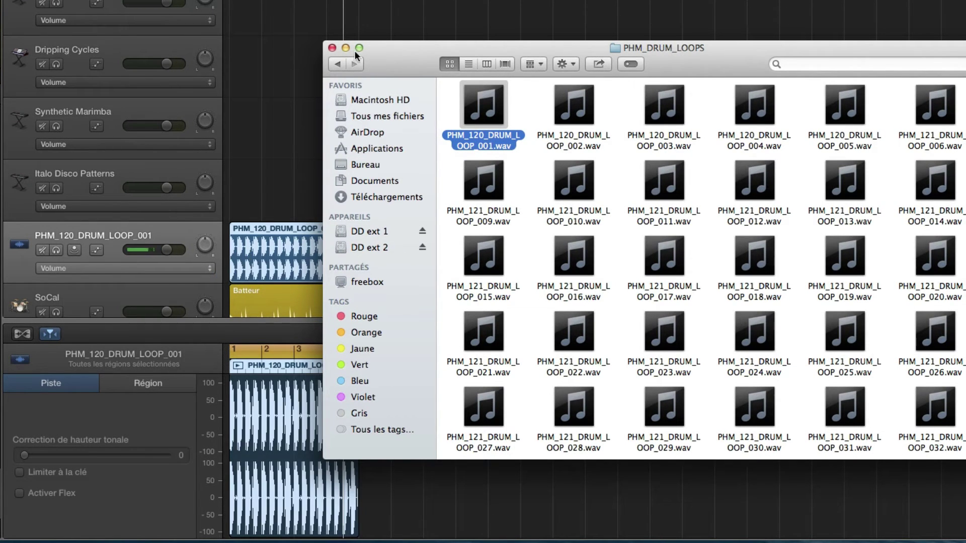
- Look into the PHM_BASS_LOOPS folder and minimise the Finder window
{"action": "left_click", "coordinate": [337, 65]}
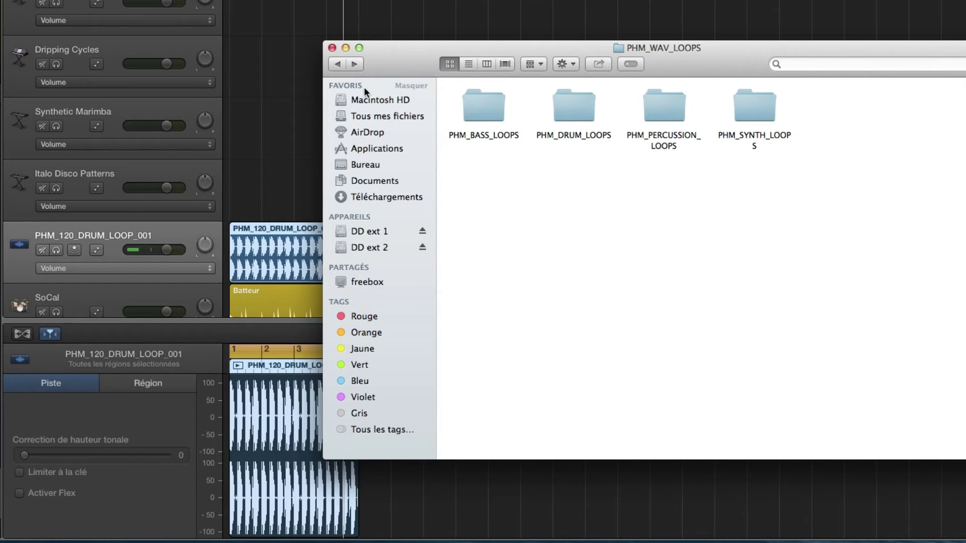
{"action": "double_click", "coordinate": [487, 111]}
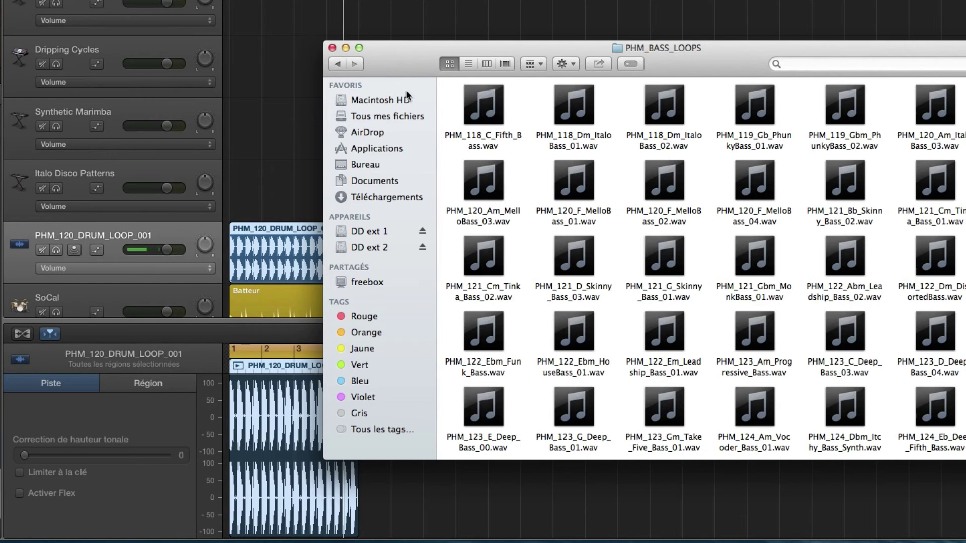
{"action": "left_click", "coordinate": [345, 47]}
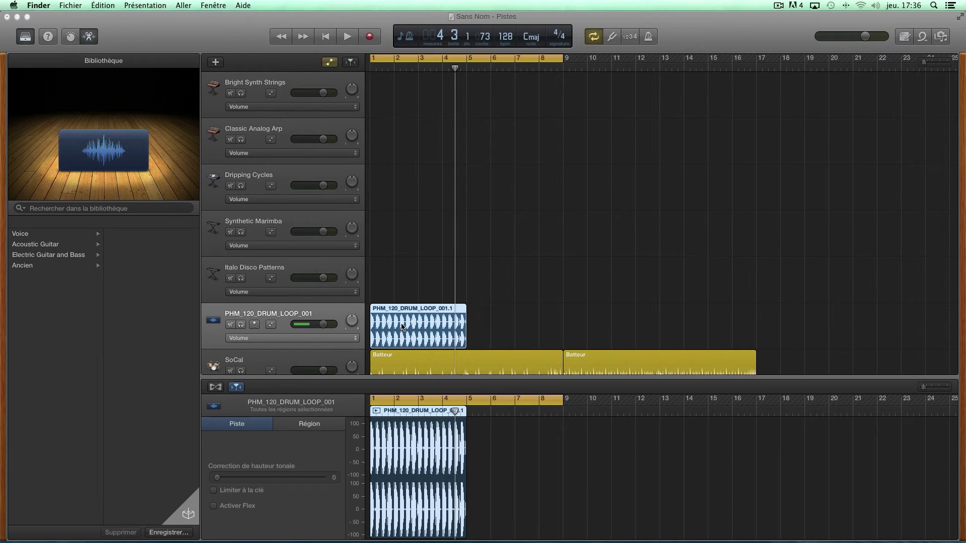
- Hide the editor pane, and reopen it on the imported drum loop region
{"action": "left_click", "coordinate": [402, 326]}
{"action": "key", "text": "e"}
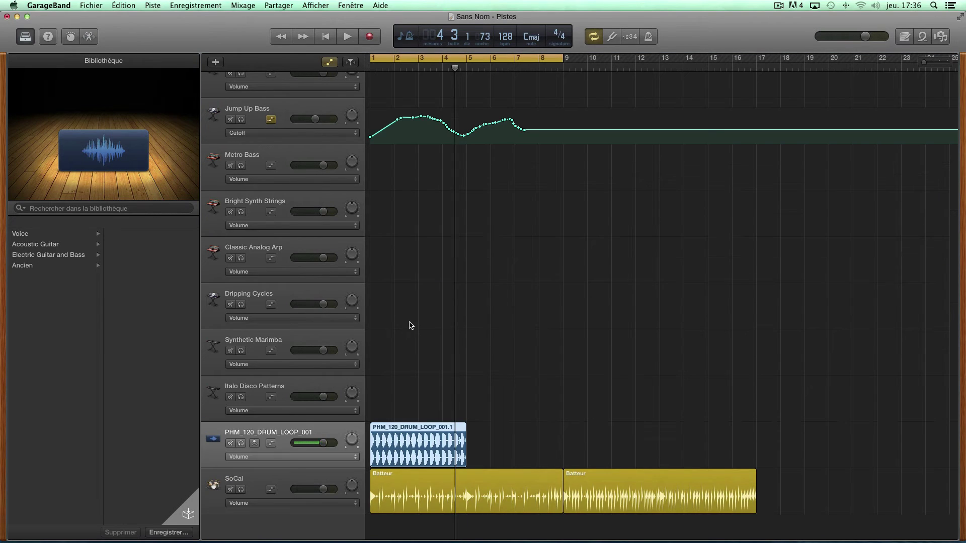
{"action": "double_click", "coordinate": [408, 445]}
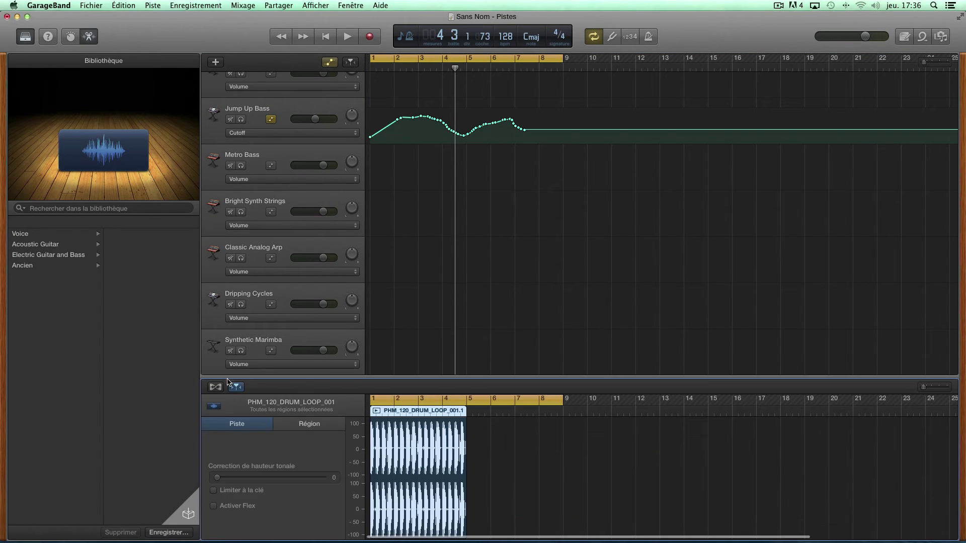
- Enable Flex on the PHM_120_DRUM_LOOP_001 track in the audio editor
{"action": "left_click", "coordinate": [90, 38]}
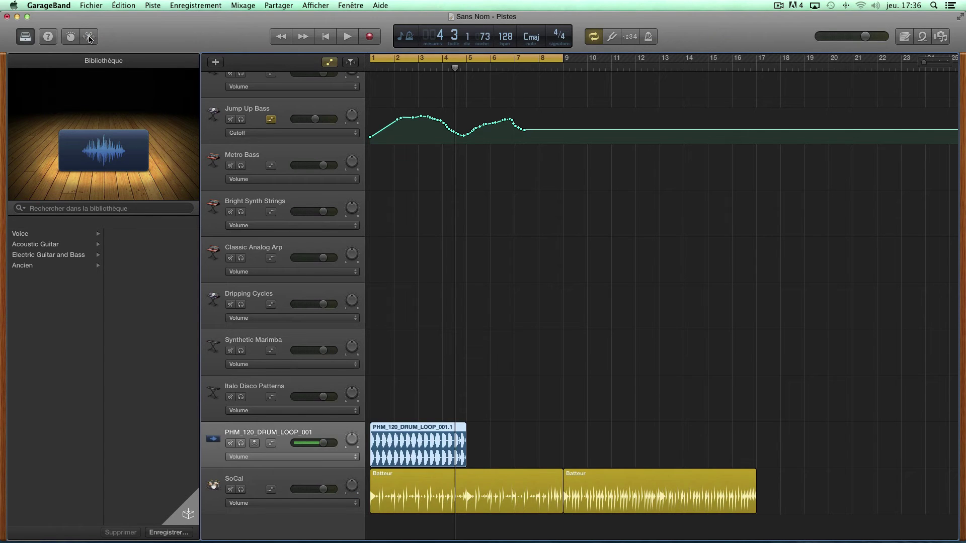
{"action": "left_click", "coordinate": [89, 38]}
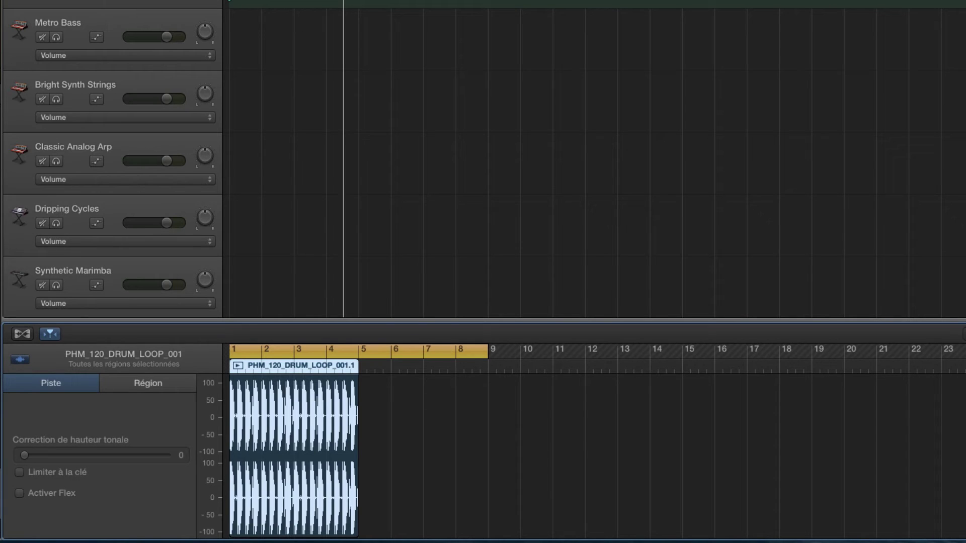
{"action": "left_click_drag", "start_coordinate": [963, 334], "coordinate": [965, 334]}
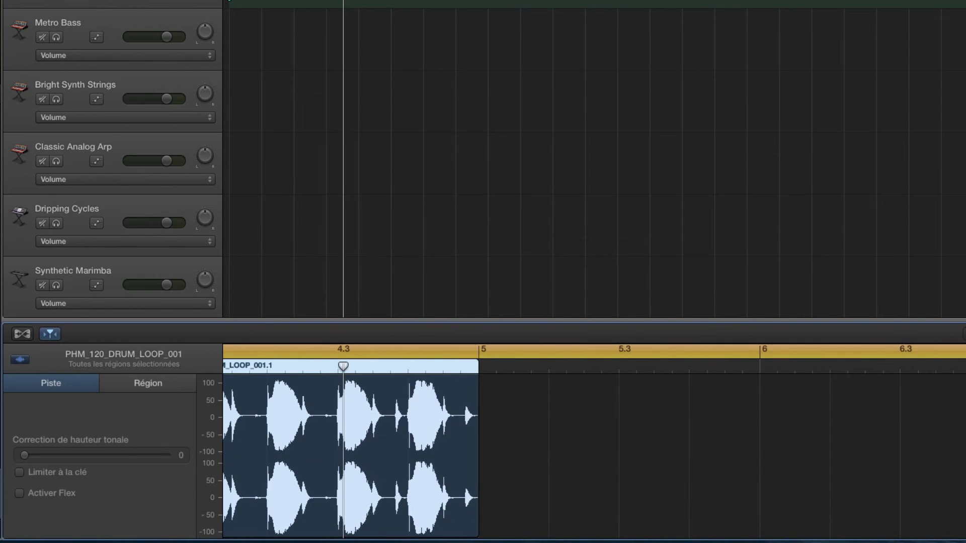
{"action": "scroll", "coordinate": [761, 476], "scroll_direction": "left", "scroll_amount": 8}
{"action": "scroll", "coordinate": [764, 475], "scroll_direction": "left", "scroll_amount": 6}
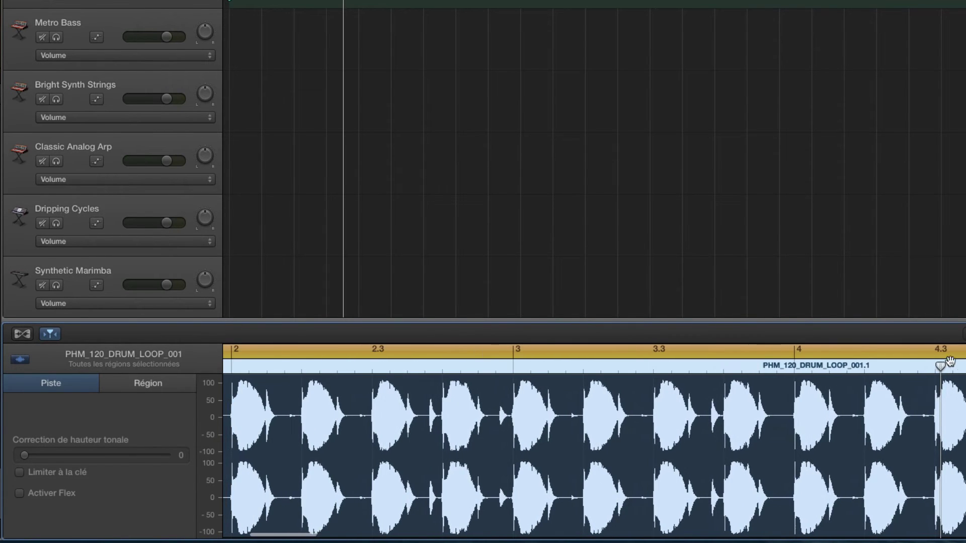
{"action": "left_click_drag", "start_coordinate": [965, 334], "coordinate": [964, 334]}
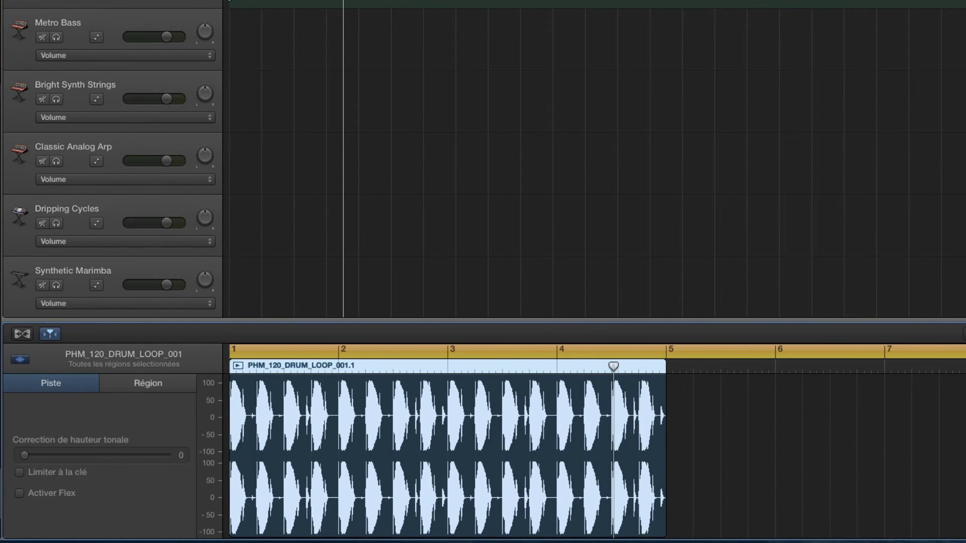
{"action": "scroll", "coordinate": [553, 443], "scroll_direction": "up", "scroll_amount": 5}
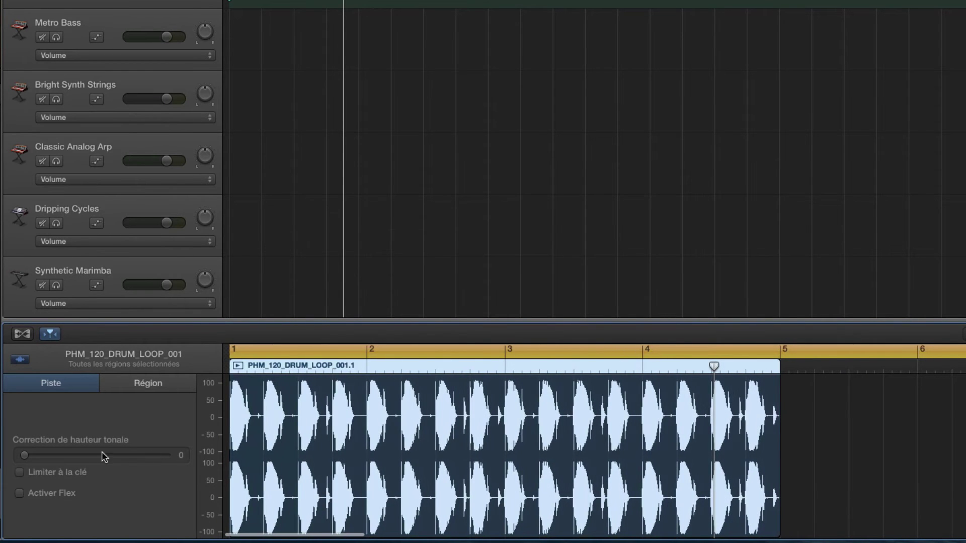
{"action": "left_click", "coordinate": [19, 494]}
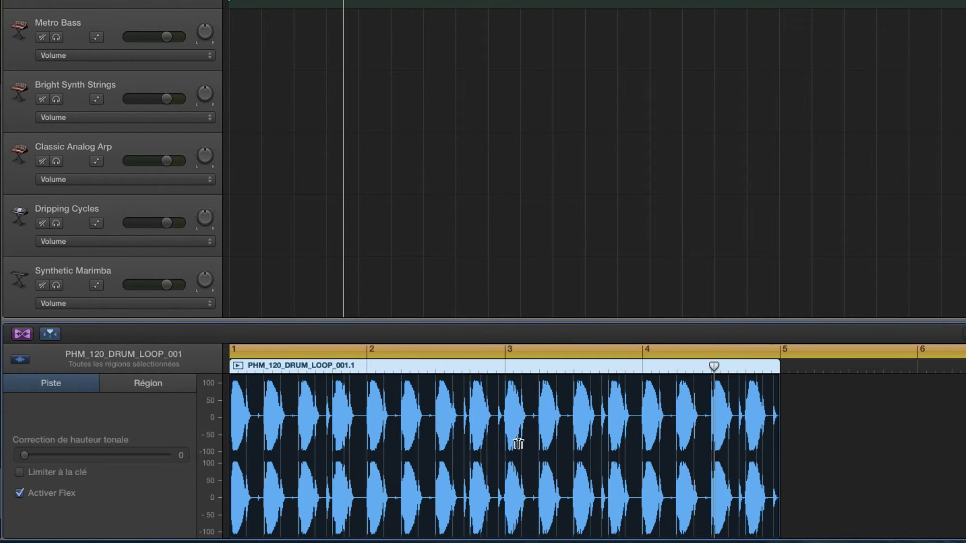
- Lower the PHM_120_DRUM_LOOP_001 track's volume and play the project from the start with bars 1 to 5 cycling
{"action": "scroll", "coordinate": [335, 245], "scroll_direction": "down", "scroll_amount": 3}
{"action": "scroll", "coordinate": [338, 248], "scroll_direction": "down", "scroll_amount": 1}
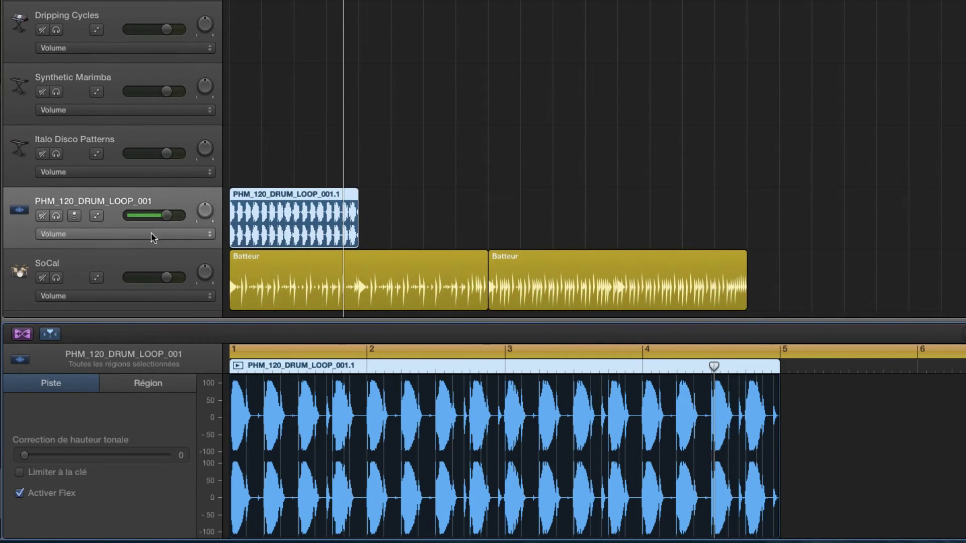
{"action": "left_click_drag", "start_coordinate": [166, 215], "coordinate": [143, 215]}
{"action": "key", "text": "Return"}
{"action": "key", "text": "space"}
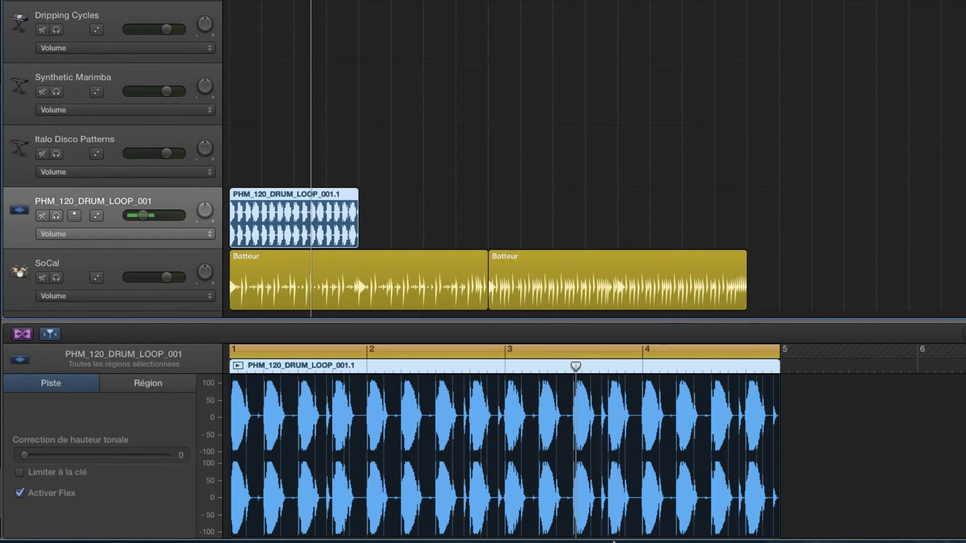
- Reopen the PHM_BASS_LOOPS Finder window, browse the bass samples and preview PHM_118_C_Fifth_Bass.wav
{"action": "mouse_move", "coordinate": [568, 528]}
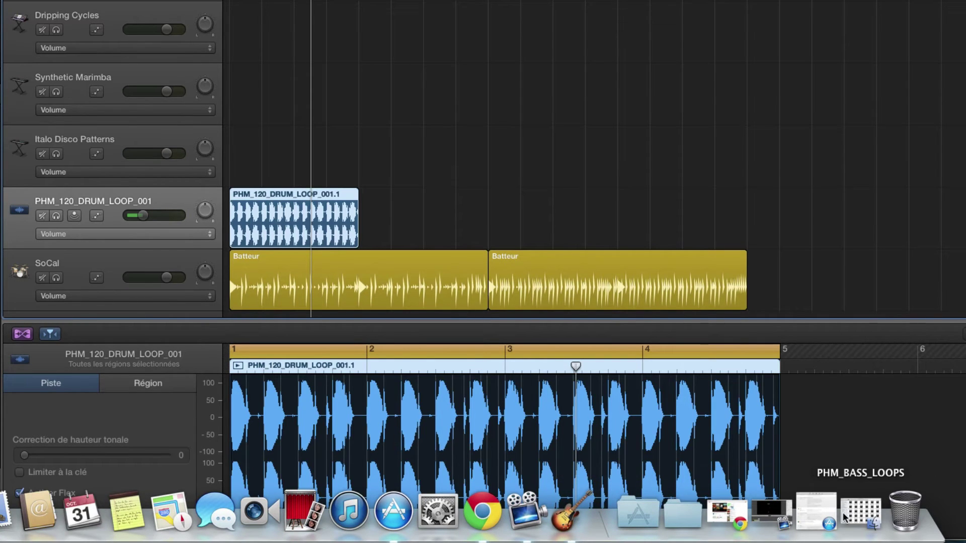
{"action": "left_click", "coordinate": [860, 513]}
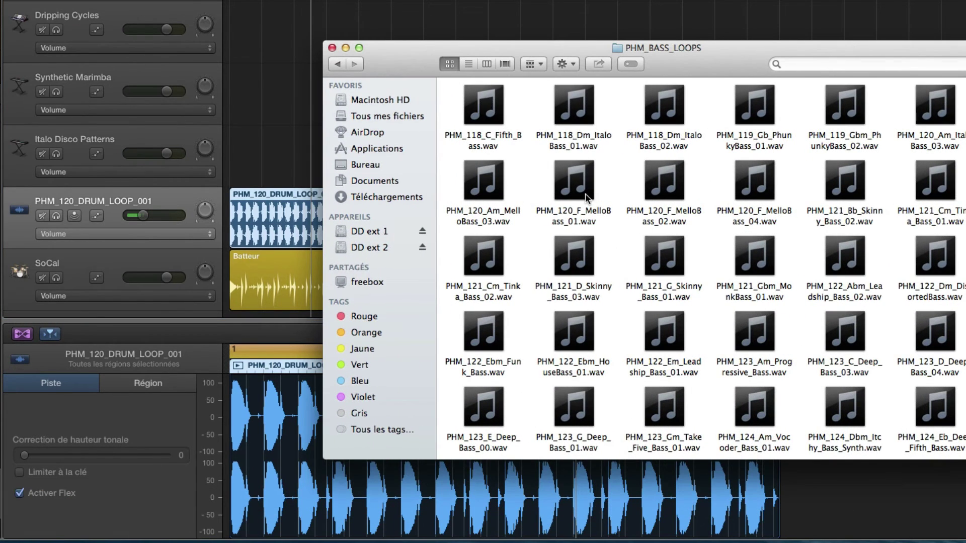
{"action": "scroll", "coordinate": [606, 208], "scroll_direction": "down", "scroll_amount": 8}
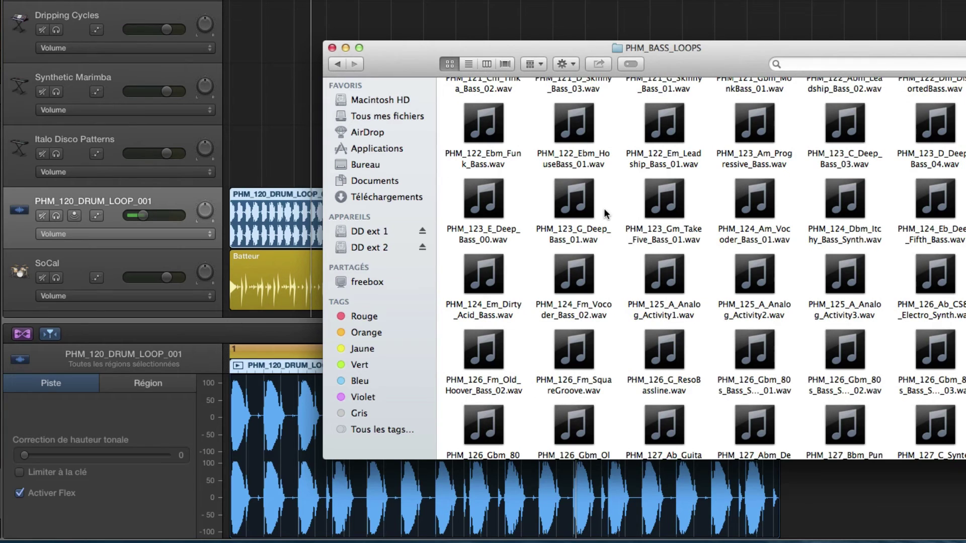
{"action": "scroll", "coordinate": [601, 209], "scroll_direction": "up", "scroll_amount": 7}
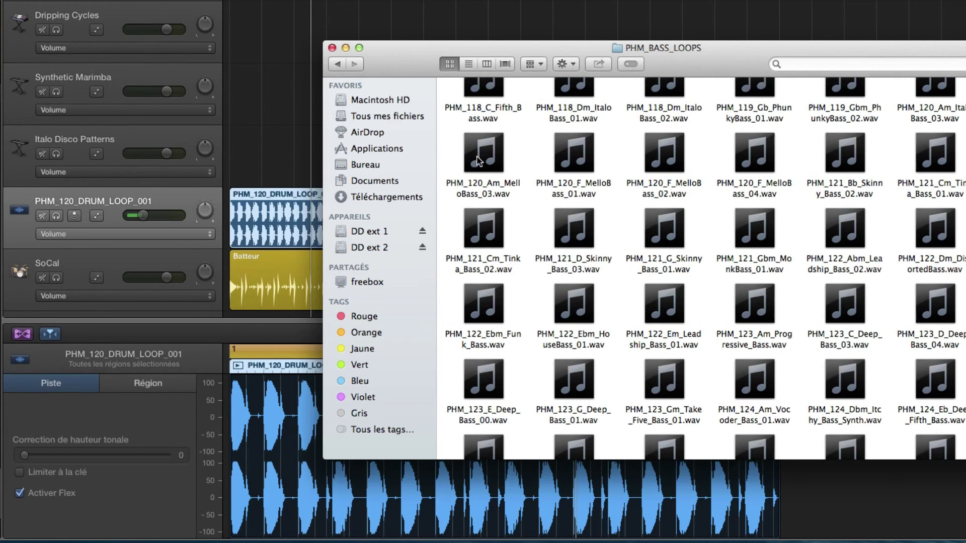
{"action": "scroll", "coordinate": [478, 155], "scroll_direction": "up", "scroll_amount": 1}
{"action": "left_click", "coordinate": [485, 104]}
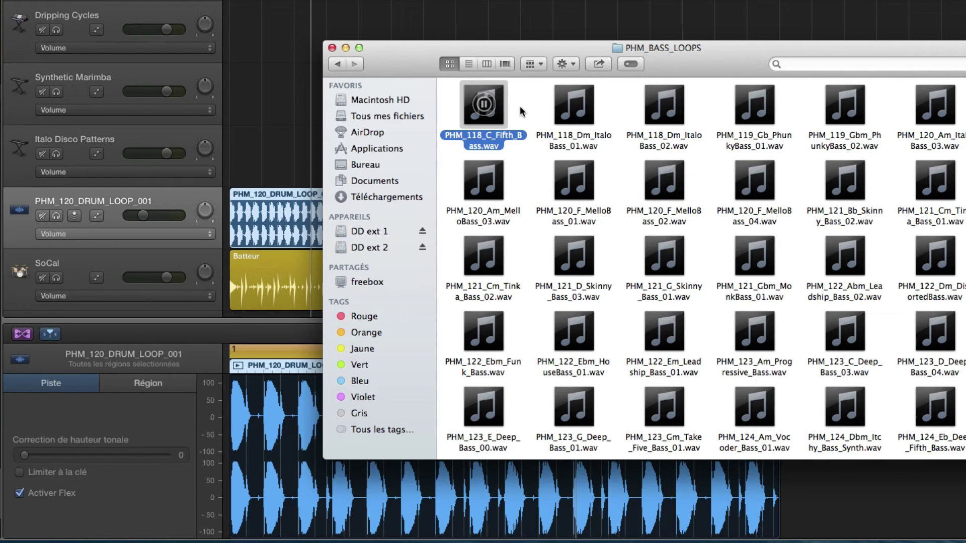
{"action": "mouse_move", "coordinate": [484, 107]}
{"action": "left_mouse_down"}
{"action": "mouse_move", "coordinate": [453, 151]}
{"action": "mouse_move", "coordinate": [319, 151]}
{"action": "mouse_move", "coordinate": [464, 133]}
{"action": "mouse_move", "coordinate": [496, 104]}
{"action": "left_mouse_up"}
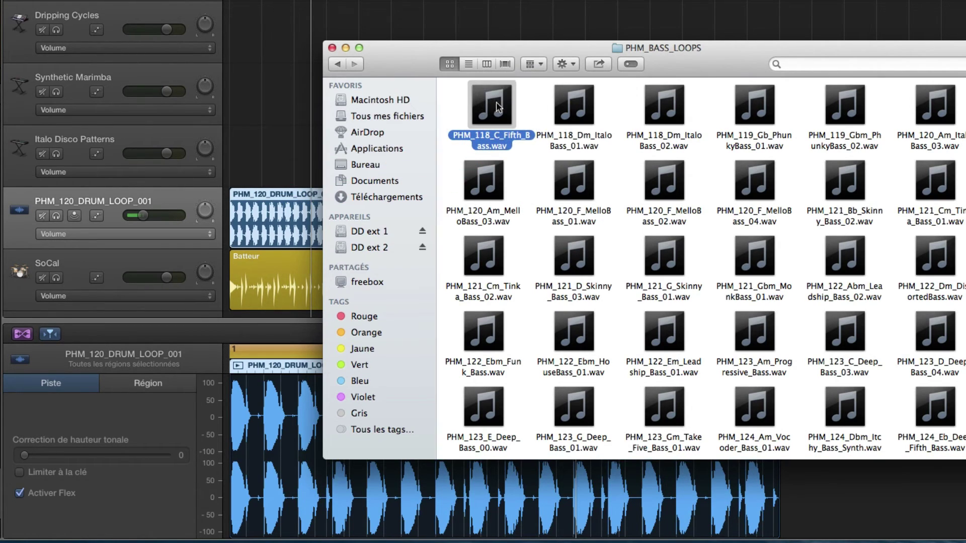
- Return to GarageBand and add a new audio track below PHM_120_DRUM_LOOP_001
{"action": "key", "text": "super+Tab"}
{"action": "left_click", "coordinate": [239, 185]}
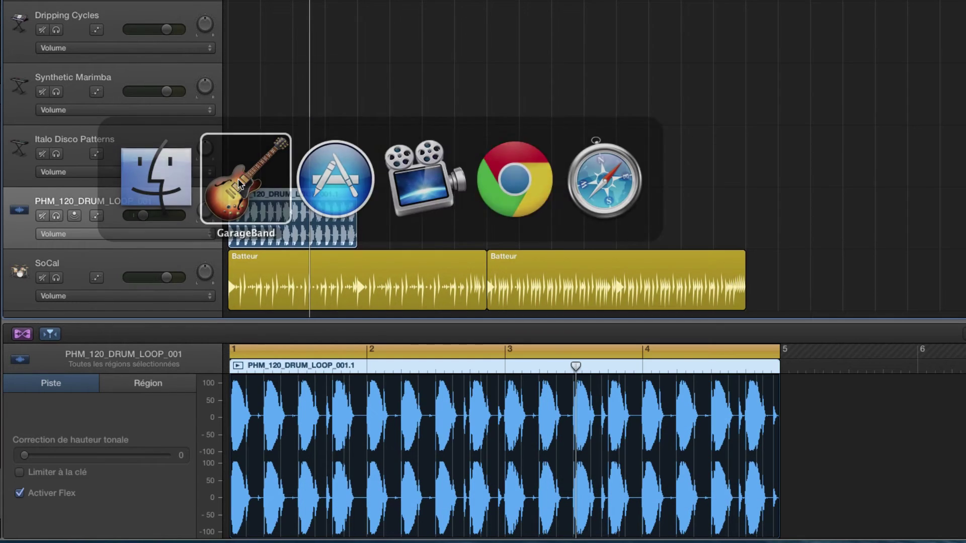
{"action": "right_click", "coordinate": [171, 200]}
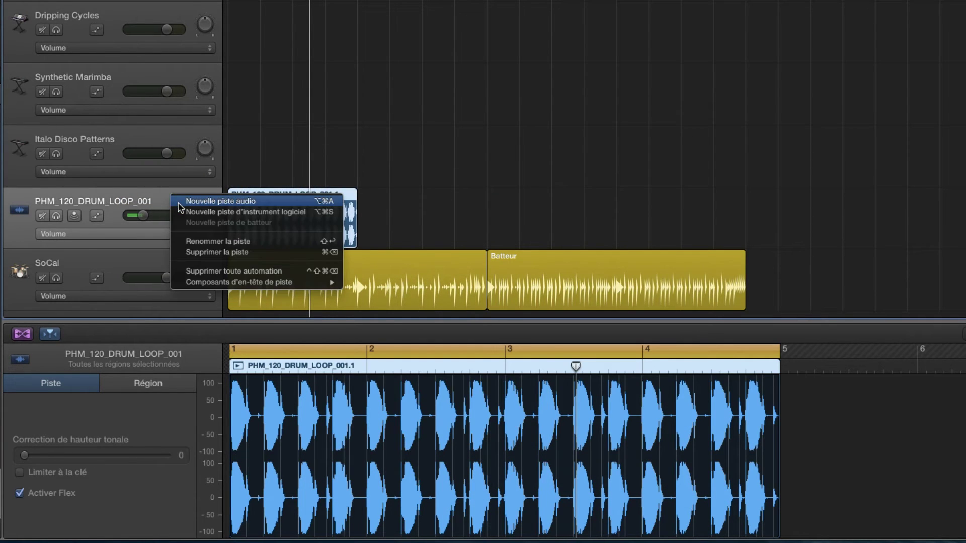
{"action": "left_click", "coordinate": [183, 208]}
{"action": "scroll", "coordinate": [213, 206], "scroll_direction": "down", "scroll_amount": 1}
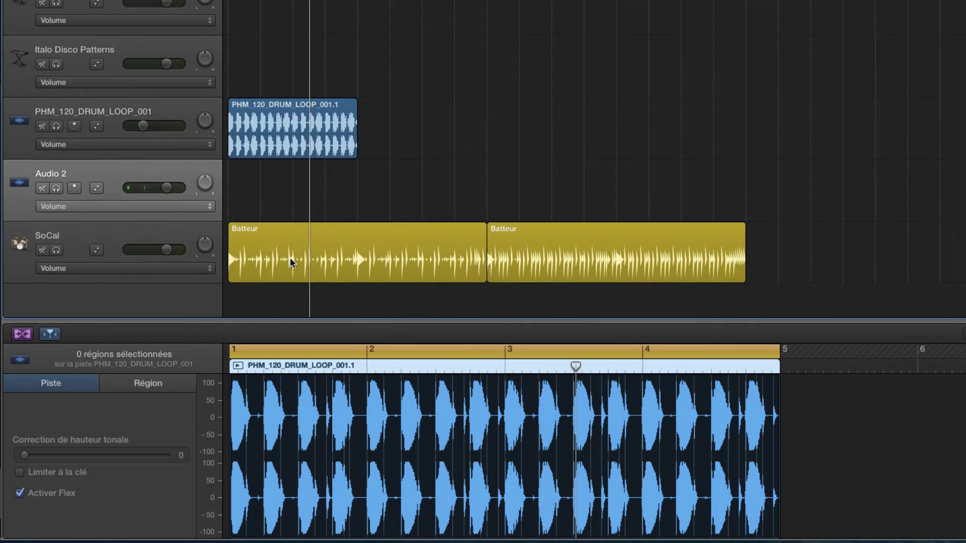
- Import PHM_118_C_Fifth_Bass.wav from the Finder onto the new audio track at bar 1, and minimise the Finder window
{"action": "key", "text": "super+Tab"}
{"action": "left_click_drag", "start_coordinate": [491, 106], "coordinate": [257, 194]}
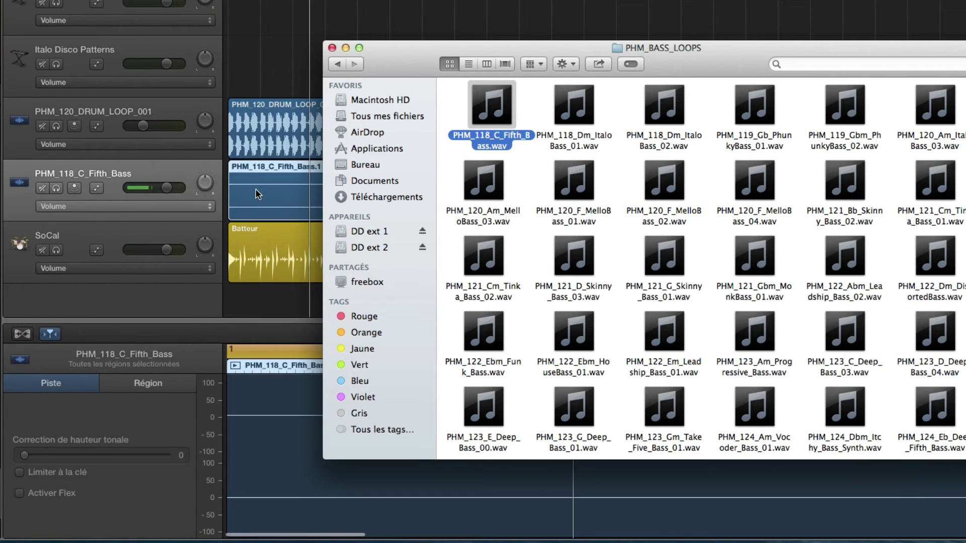
{"action": "left_click", "coordinate": [346, 48]}
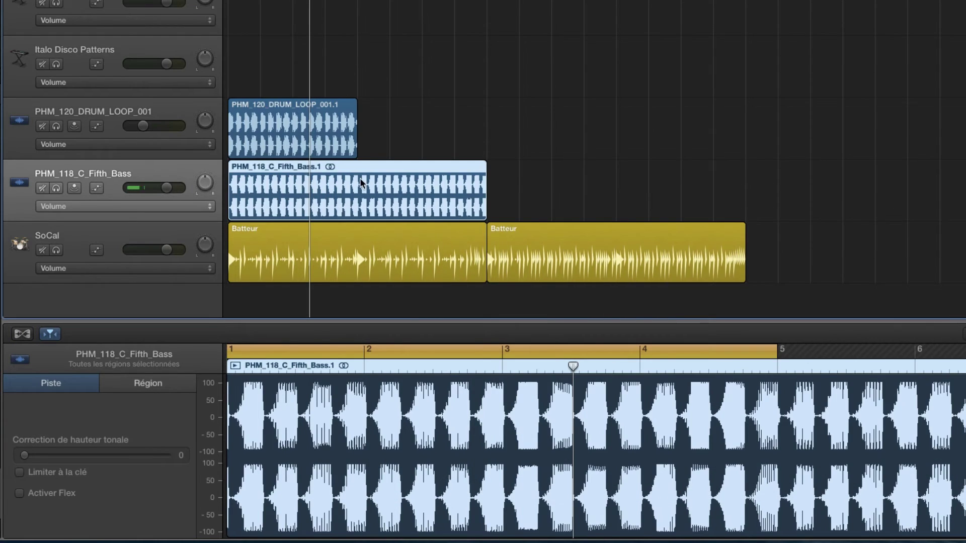
- Loop the drum region up to bar 9 to match the bass region's length, and play the loops together
{"action": "left_click", "coordinate": [337, 105]}
{"action": "left_click_drag", "start_coordinate": [356, 103], "coordinate": [490, 121]}
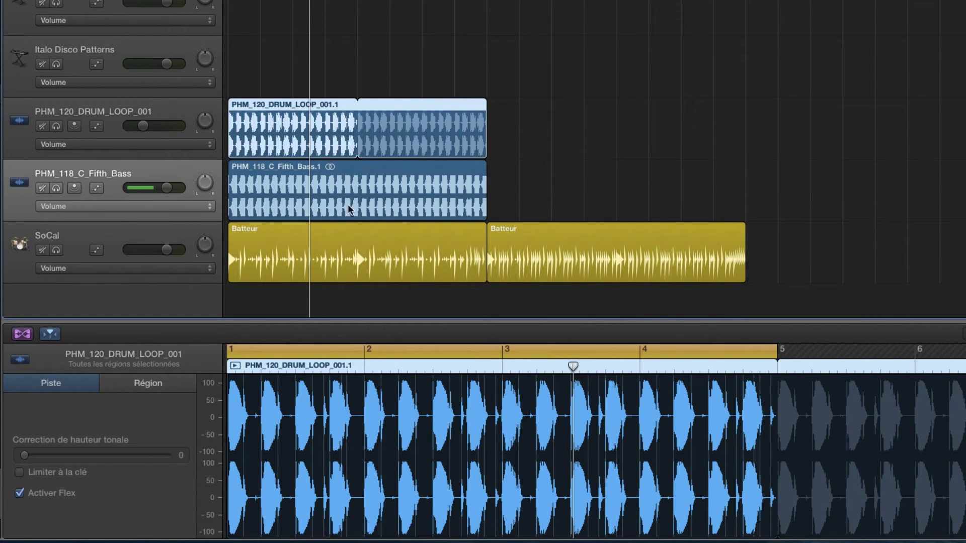
{"action": "left_click", "coordinate": [286, 186]}
{"action": "key", "text": "space"}
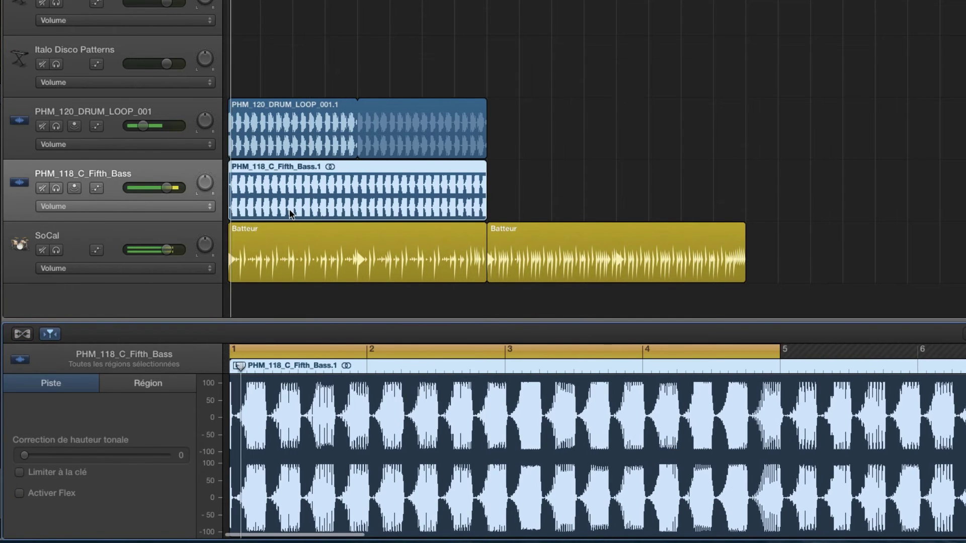
- Turn on Activer Flex and Limiter à la clé for the PHM_118_C_Fifth_Bass track and lower its volume during playback
{"action": "left_click_drag", "start_coordinate": [131, 189], "coordinate": [158, 189]}
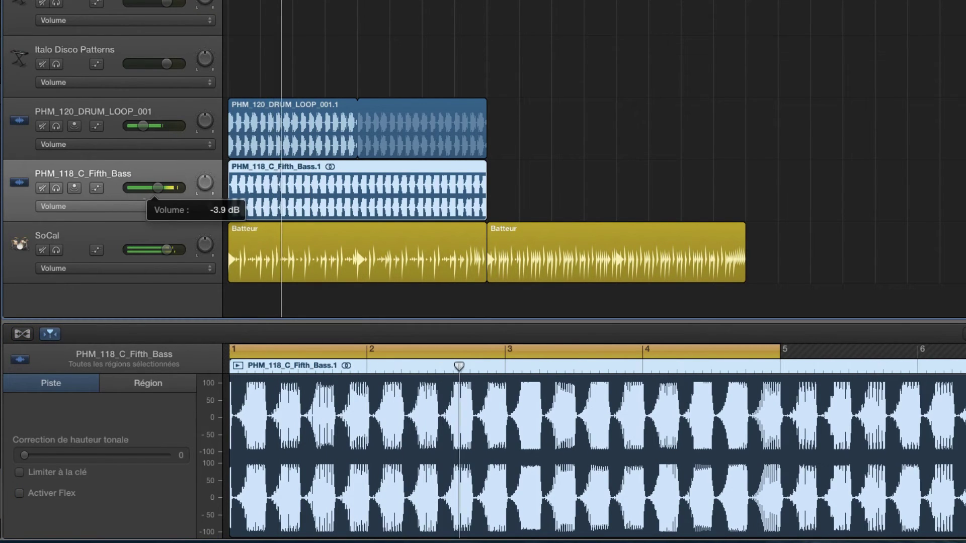
{"action": "left_click", "coordinate": [19, 493]}
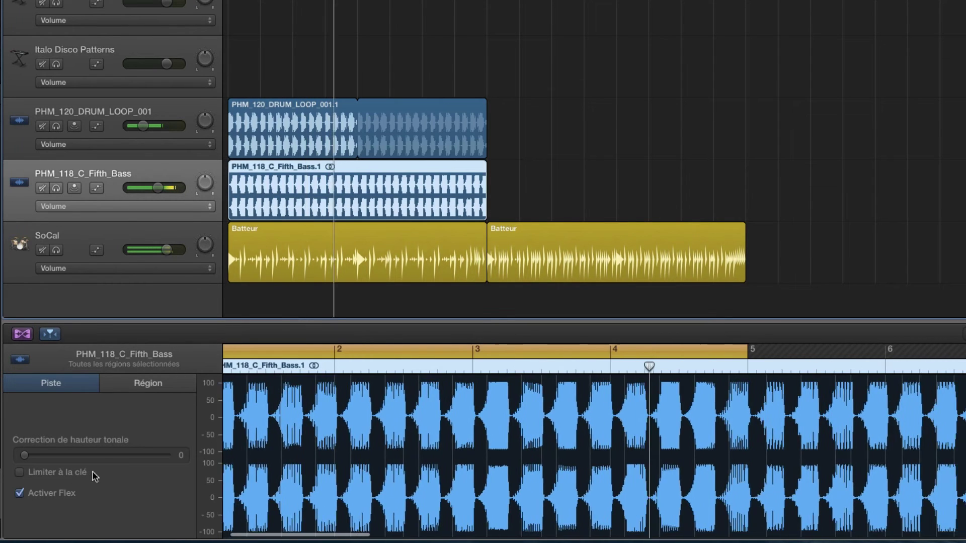
{"action": "key", "text": "Return"}
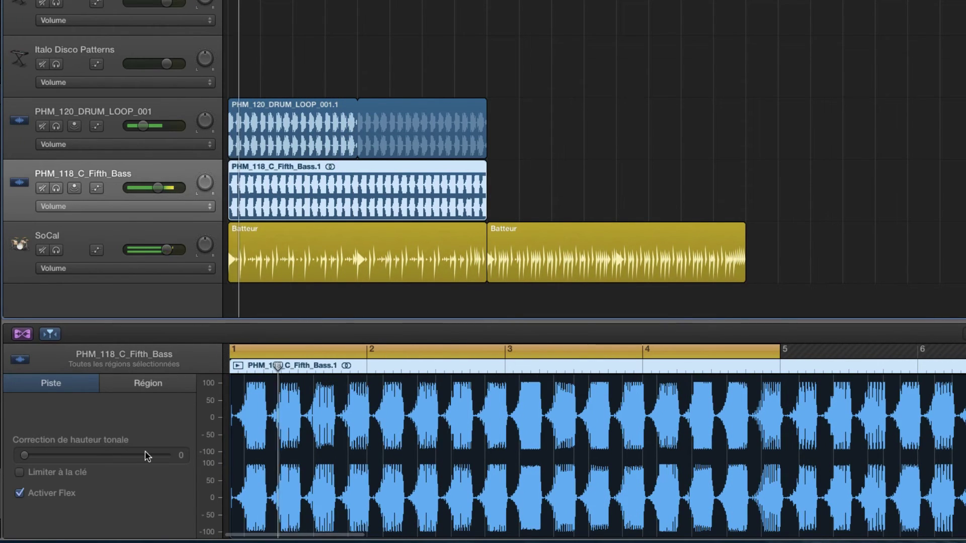
{"action": "left_click", "coordinate": [19, 472]}
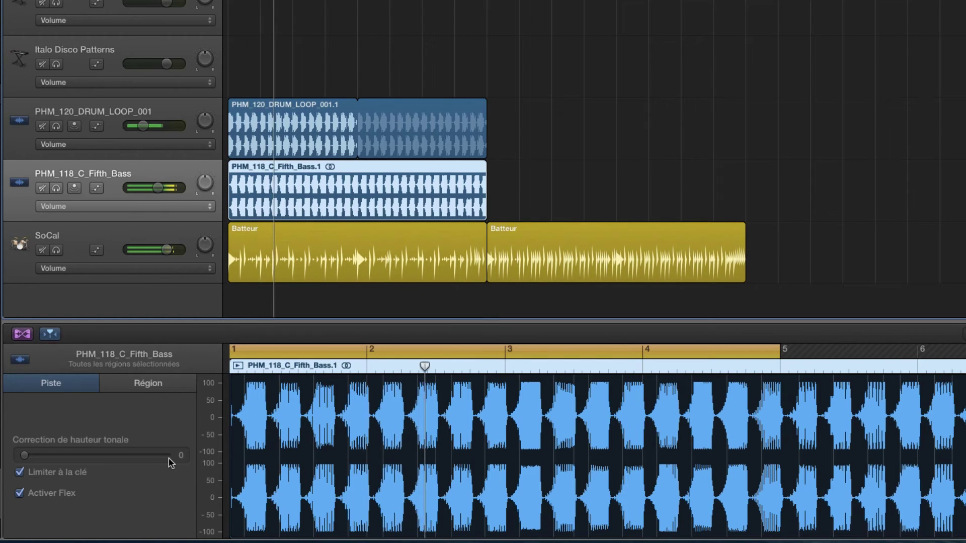
{"action": "left_click_drag", "start_coordinate": [157, 188], "coordinate": [148, 188]}
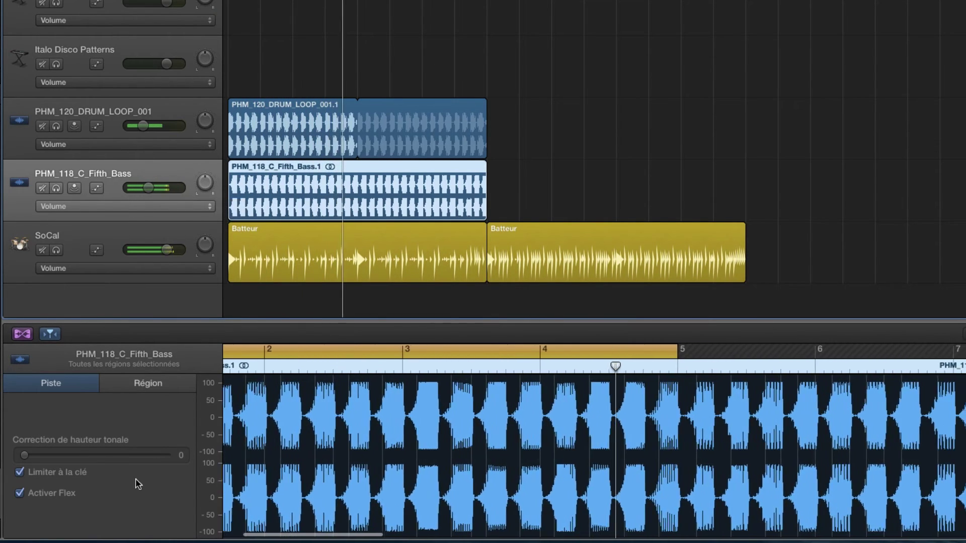
{"action": "key", "text": "space"}
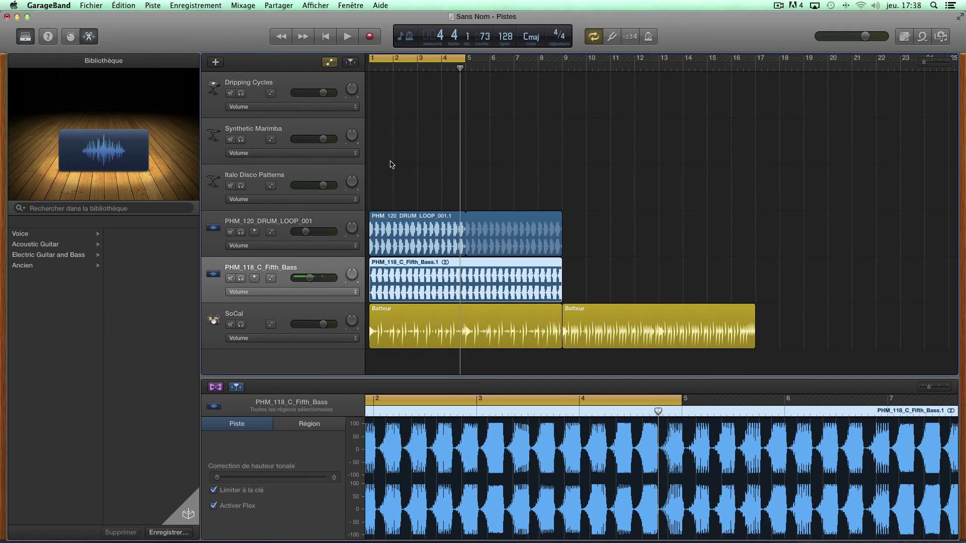
- Show the Smart Controls of the Dripping Cycles track and turn on playhead catching in the tracks area
{"action": "left_click", "coordinate": [281, 85]}
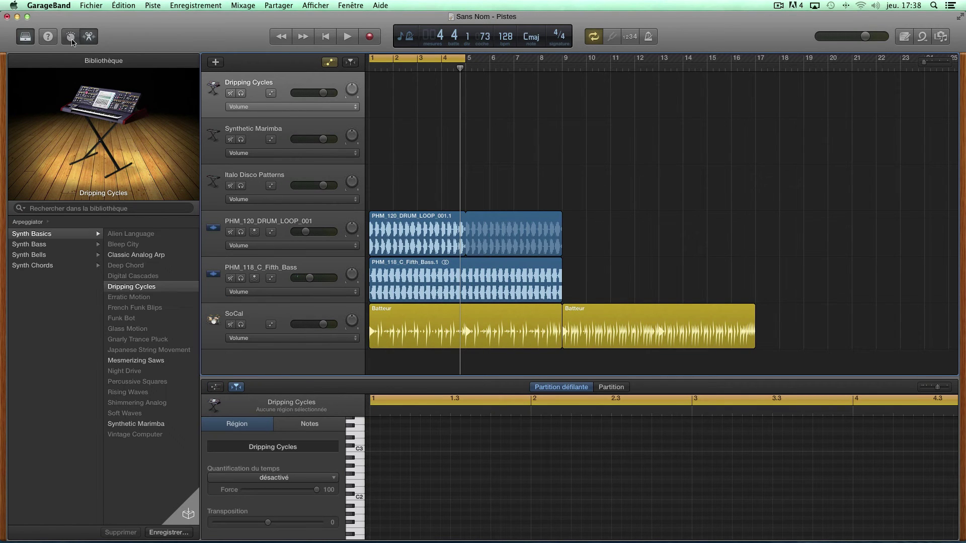
{"action": "left_click", "coordinate": [71, 37]}
{"action": "left_click", "coordinate": [71, 37]}
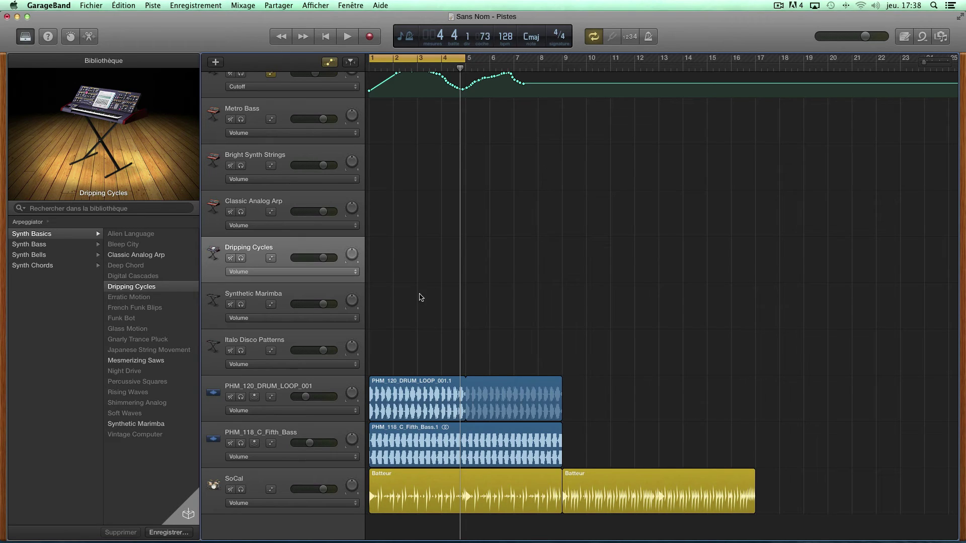
{"action": "left_click", "coordinate": [71, 36]}
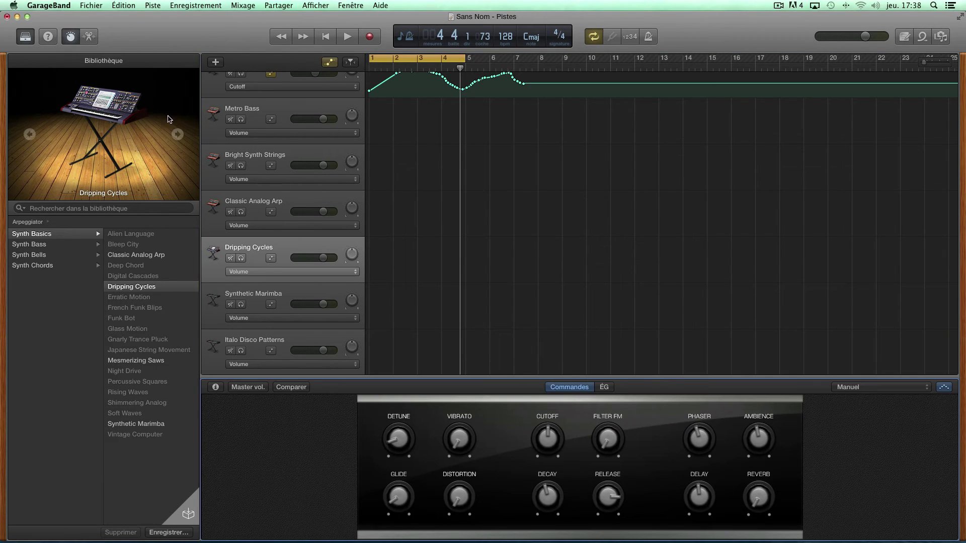
{"action": "left_click", "coordinate": [350, 62]}
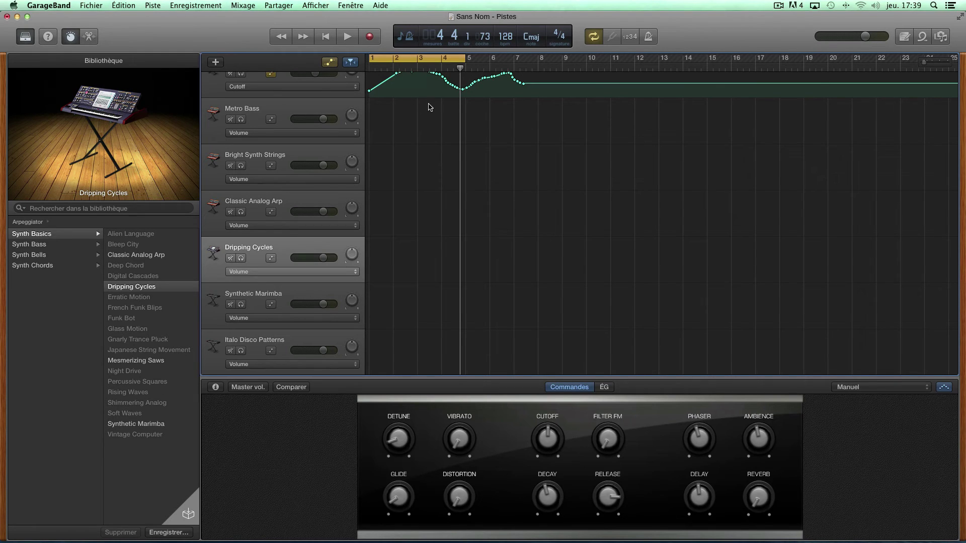
{"action": "left_click", "coordinate": [354, 65]}
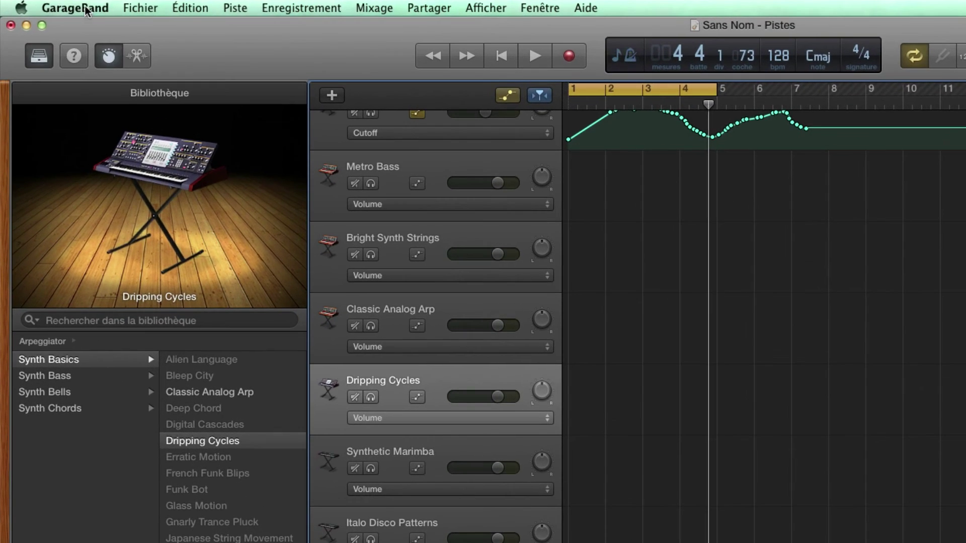
{"action": "left_click", "coordinate": [56, 5]}
{"action": "left_click", "coordinate": [445, 13]}
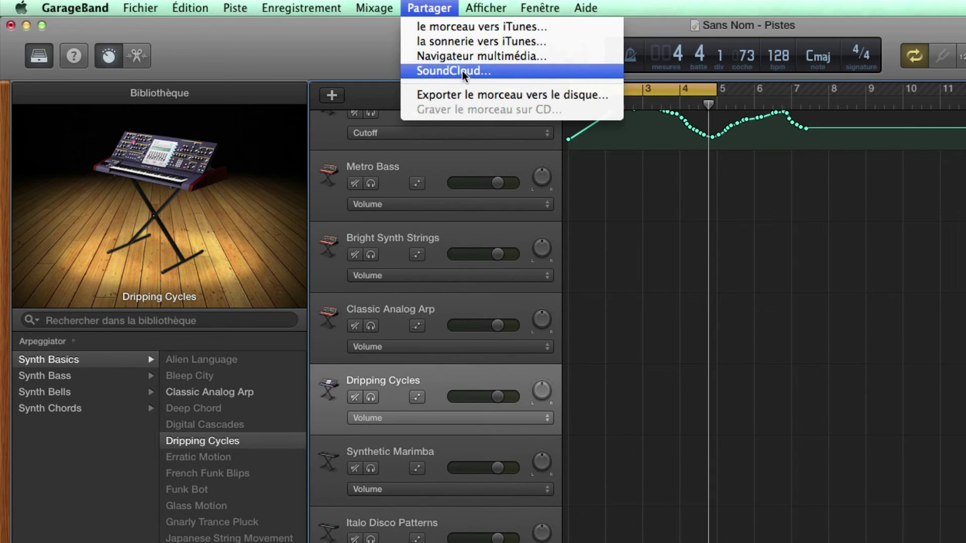
{"action": "mouse_move", "coordinate": [382, 8]}
{"action": "mouse_move", "coordinate": [114, 9]}
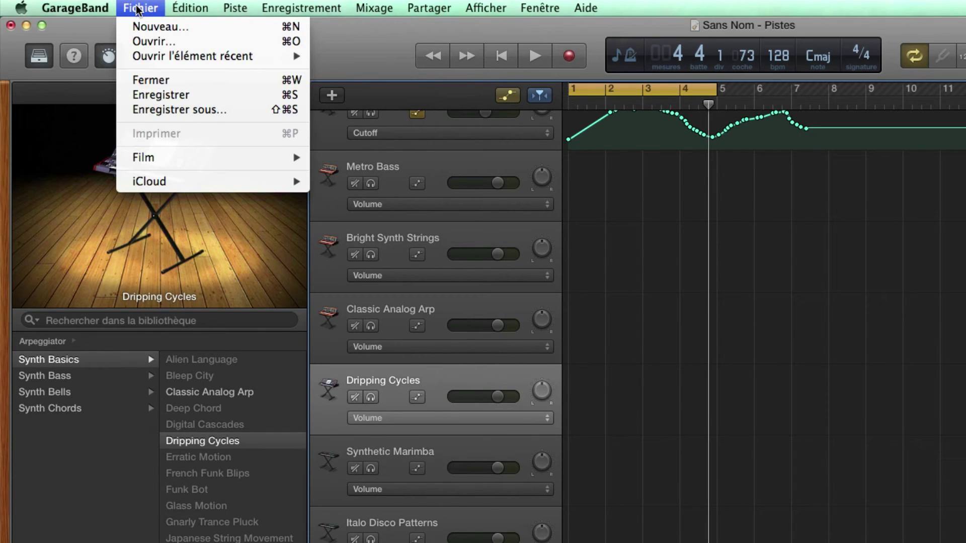
- Open the film MVI_0039.AVI from the Videos extraits pour clip folder on DD ext 1 in the project
{"action": "mouse_move", "coordinate": [212, 184]}
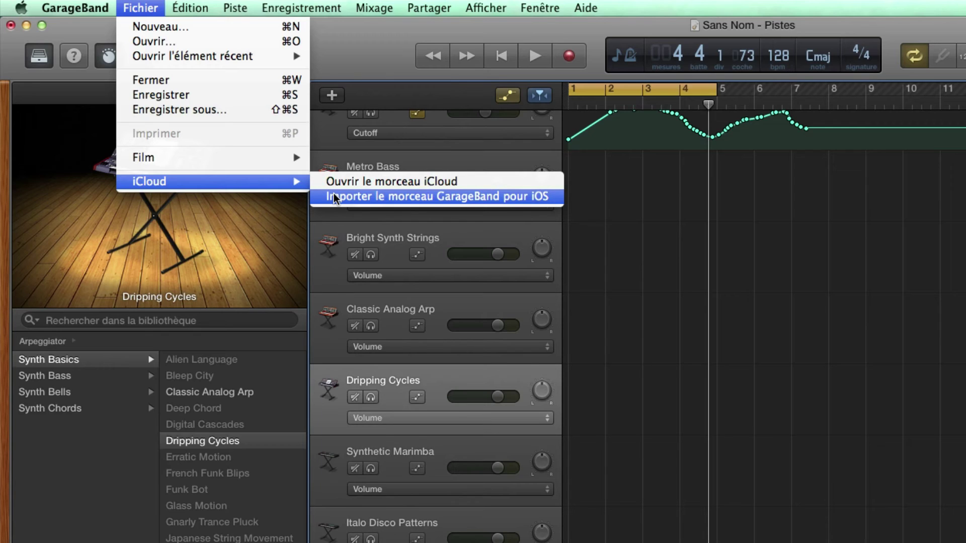
{"action": "mouse_move", "coordinate": [296, 164]}
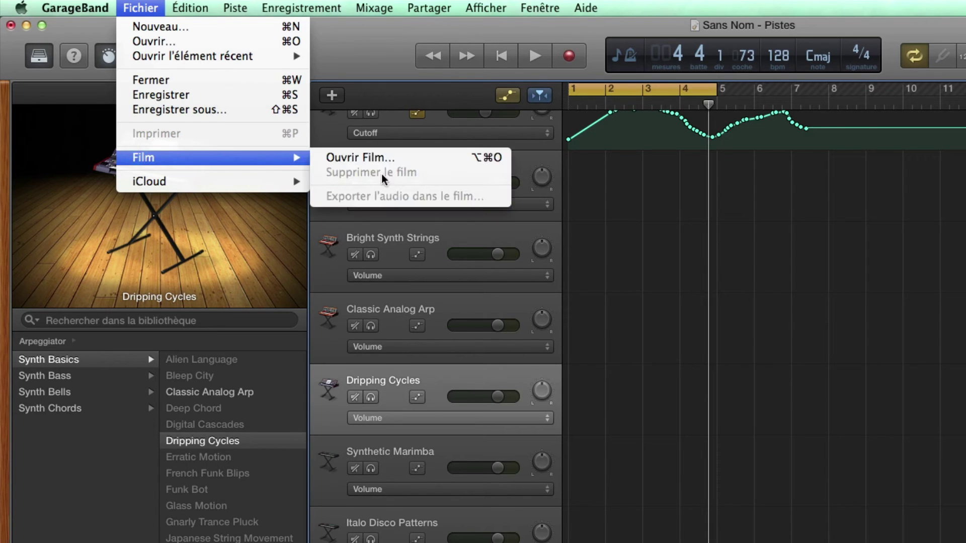
{"action": "left_click", "coordinate": [366, 160]}
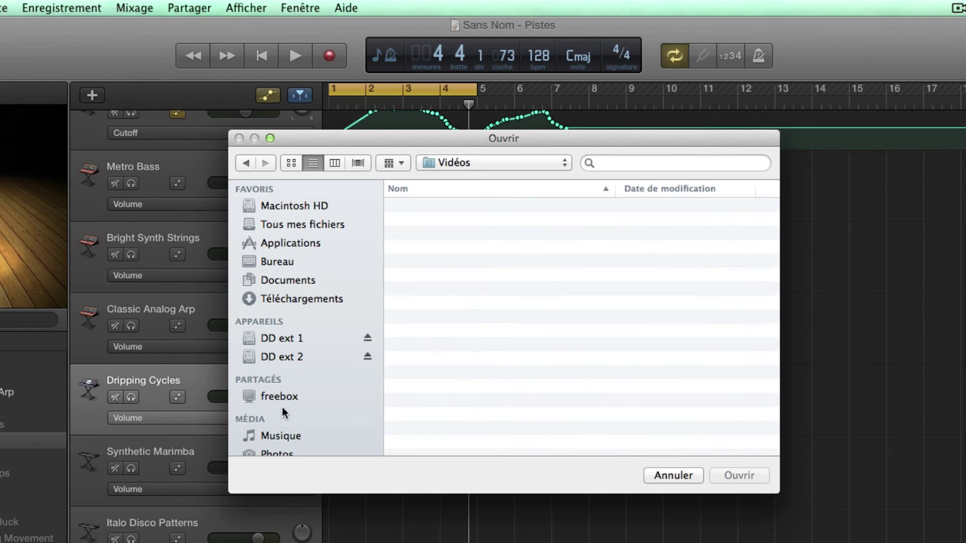
{"action": "scroll", "coordinate": [304, 411], "scroll_direction": "down", "scroll_amount": 5}
{"action": "scroll", "coordinate": [306, 410], "scroll_direction": "up", "scroll_amount": 5}
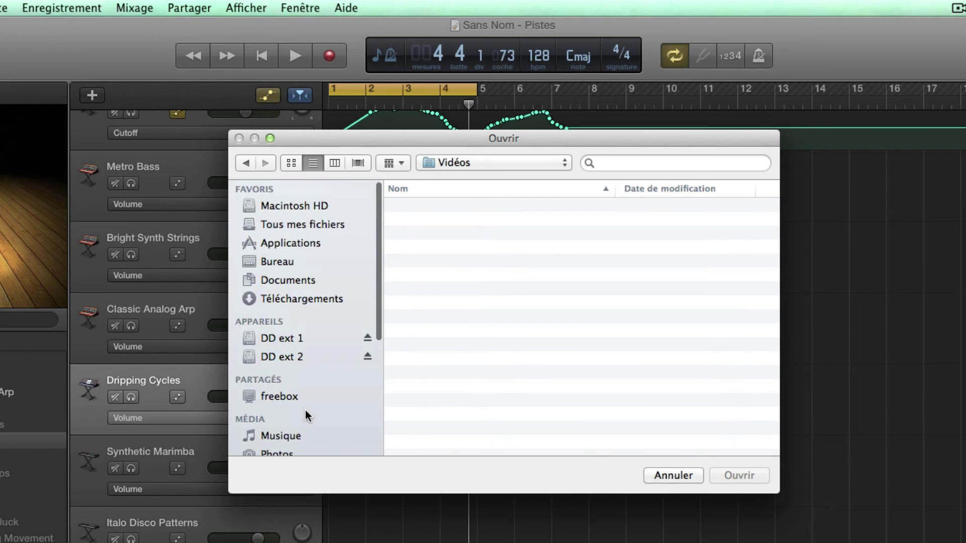
{"action": "left_click", "coordinate": [303, 338]}
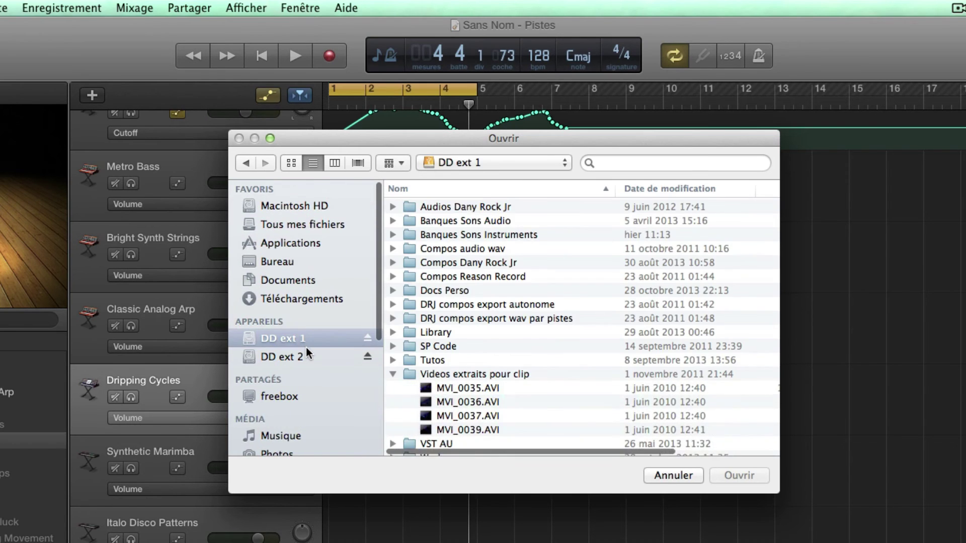
{"action": "double_click", "coordinate": [467, 430]}
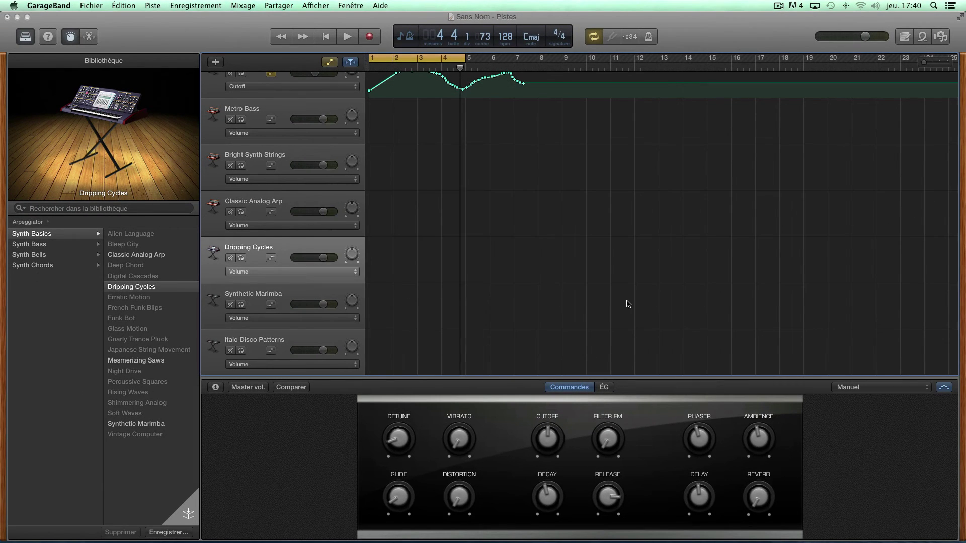
- Move the film window over the tracks area and mute the MVI_0039 audio track
{"action": "left_click_drag", "start_coordinate": [398, 147], "coordinate": [581, 125]}
{"action": "scroll", "coordinate": [351, 198], "scroll_direction": "up", "scroll_amount": 15}
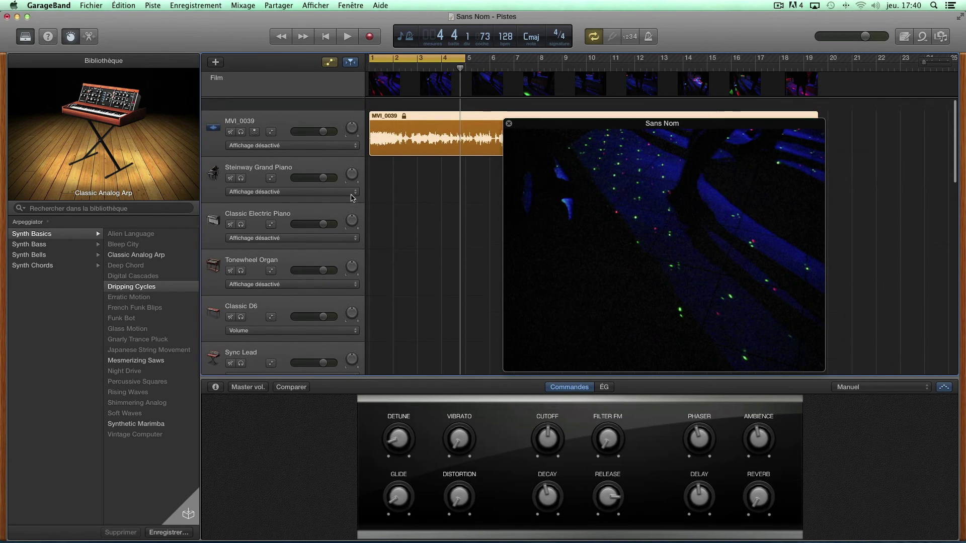
{"action": "left_click", "coordinate": [230, 119]}
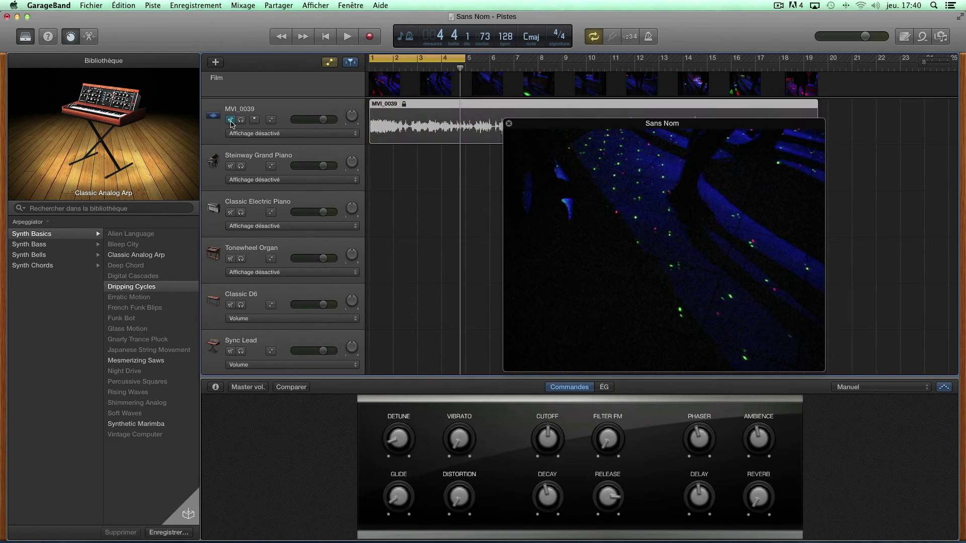
- Play the project to watch the film in sync, repositioning its window, and stop playback
{"action": "mouse_move", "coordinate": [520, 135]}
{"action": "mouse_move", "coordinate": [536, 124]}
{"action": "left_mouse_down"}
{"action": "mouse_move", "coordinate": [477, 103]}
{"action": "mouse_move", "coordinate": [518, 122]}
{"action": "left_mouse_up"}
{"action": "left_click", "coordinate": [346, 37]}
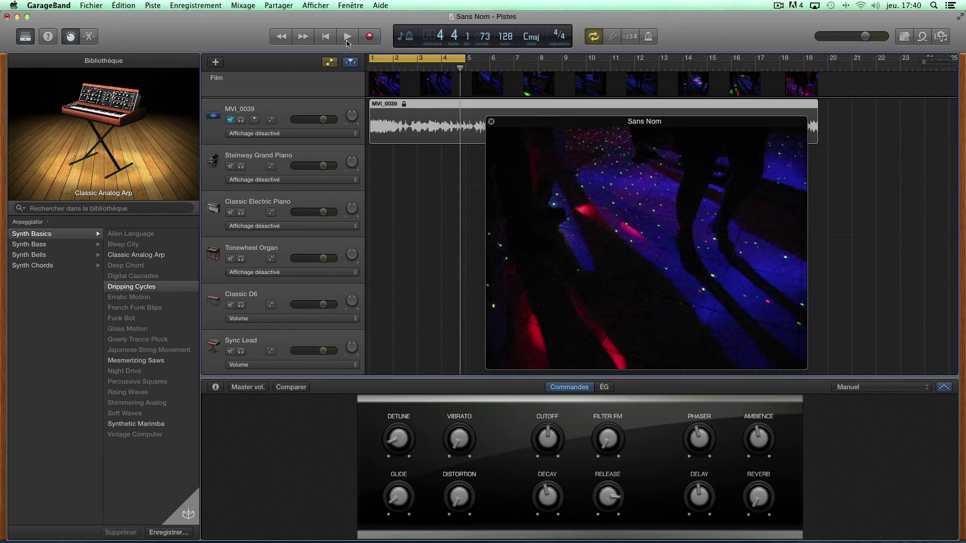
{"action": "mouse_move", "coordinate": [644, 142]}
{"action": "left_click_drag", "start_coordinate": [668, 125], "coordinate": [594, 97]}
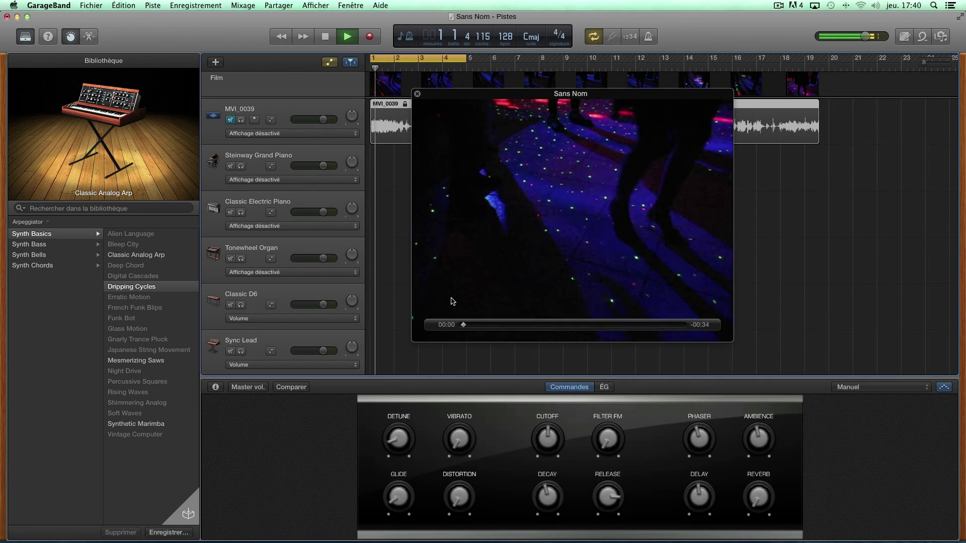
{"action": "key", "text": "space"}
- Enlarge the film window, shrink it back over the tracks area, and close it
{"action": "left_click_drag", "start_coordinate": [725, 343], "coordinate": [889, 432]}
{"action": "left_click_drag", "start_coordinate": [617, 93], "coordinate": [416, 19]}
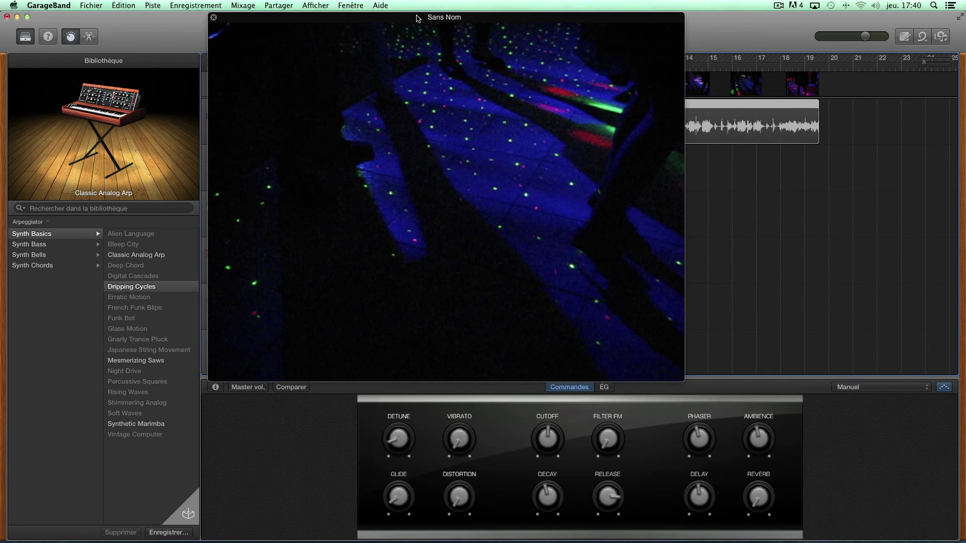
{"action": "left_click_drag", "start_coordinate": [683, 380], "coordinate": [595, 247]}
{"action": "left_click_drag", "start_coordinate": [403, 18], "coordinate": [675, 136]}
{"action": "left_click", "coordinate": [483, 134]}
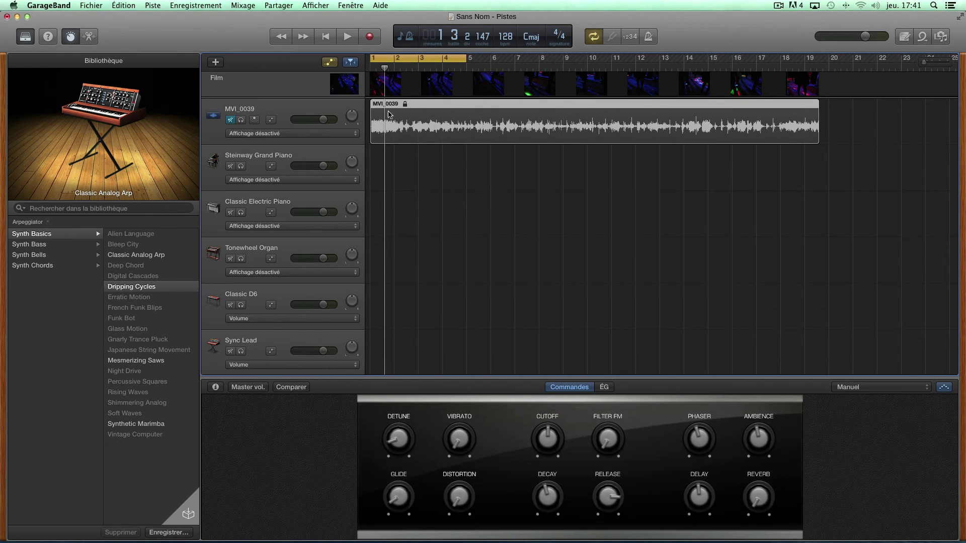
- Play the project with the film window reopened from the Film track, and close the window after stopping playback
{"action": "key", "text": "space"}
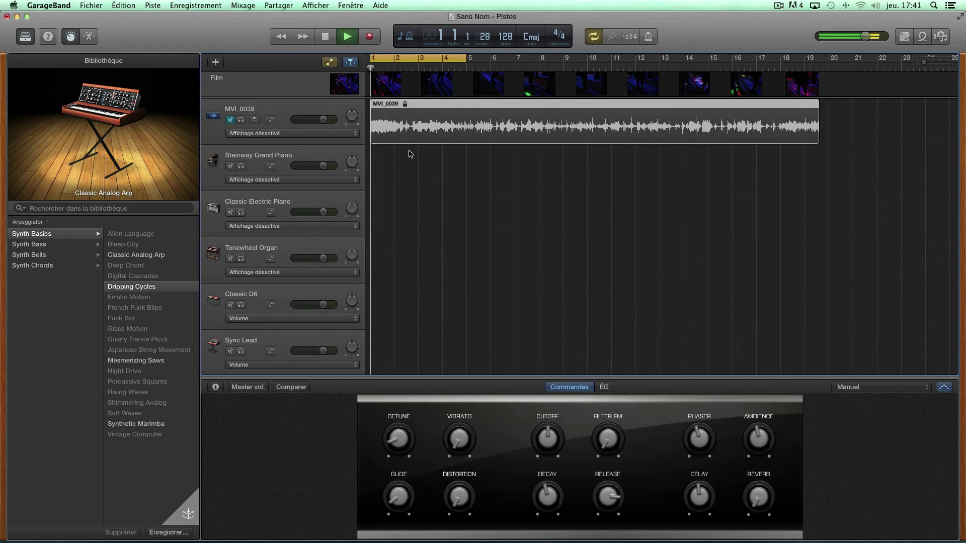
{"action": "left_click", "coordinate": [350, 88]}
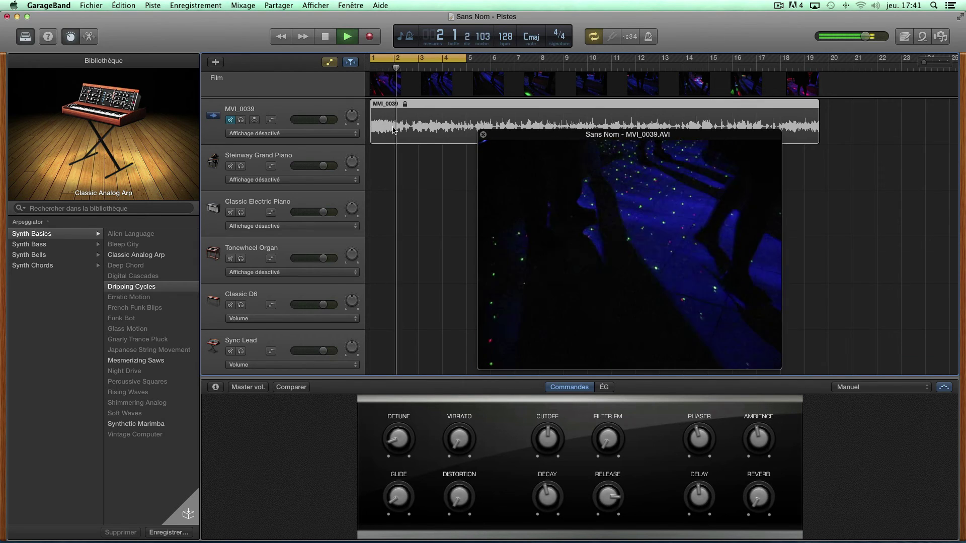
{"action": "key", "text": "space"}
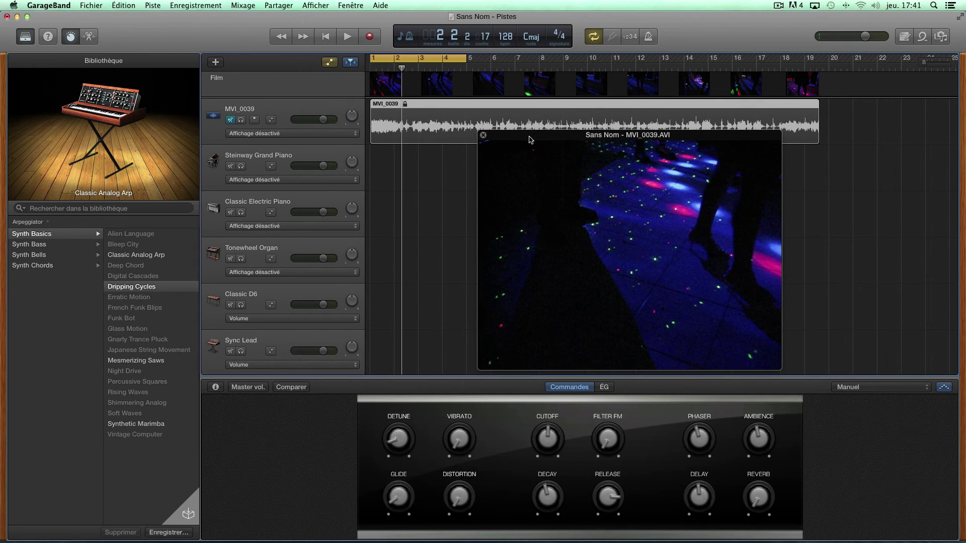
{"action": "left_click_drag", "start_coordinate": [528, 134], "coordinate": [555, 155]}
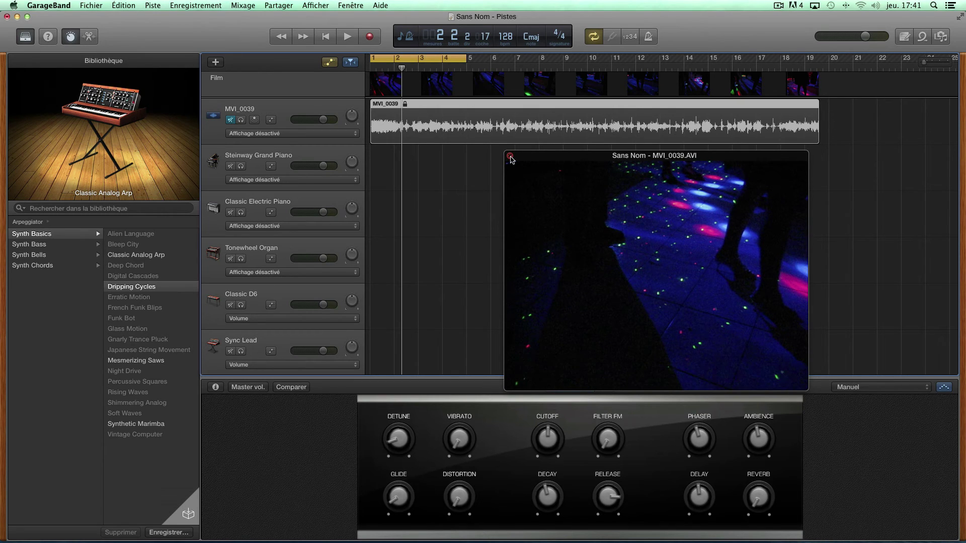
{"action": "left_click", "coordinate": [511, 160]}
- Examine the available track commands, including the global track options and the En-tête de piste display options
{"action": "scroll", "coordinate": [432, 149], "scroll_direction": "down", "scroll_amount": 3}
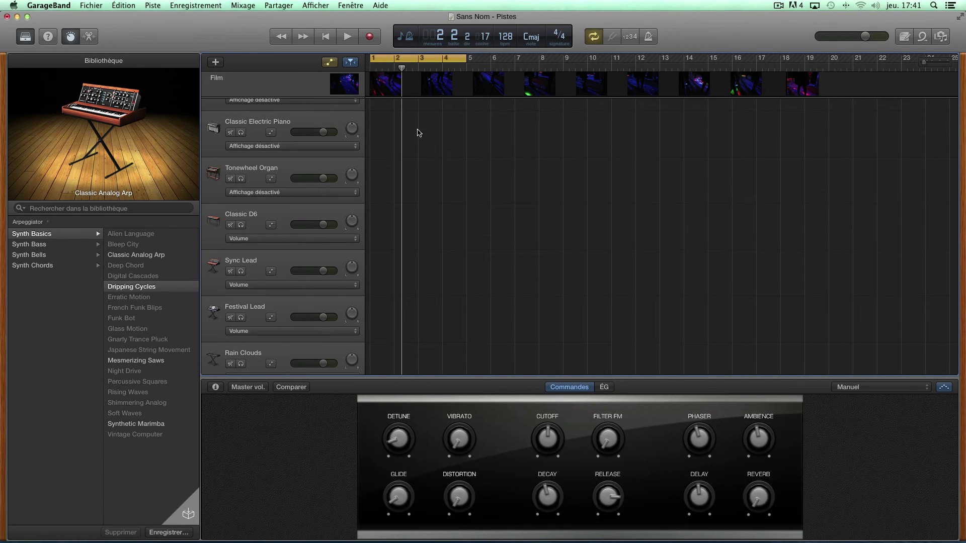
{"action": "left_click", "coordinate": [152, 5]}
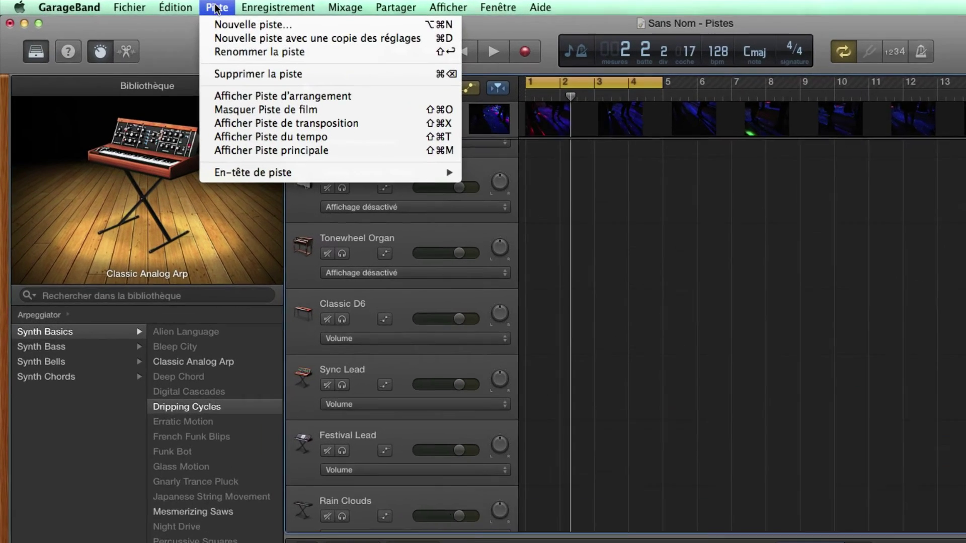
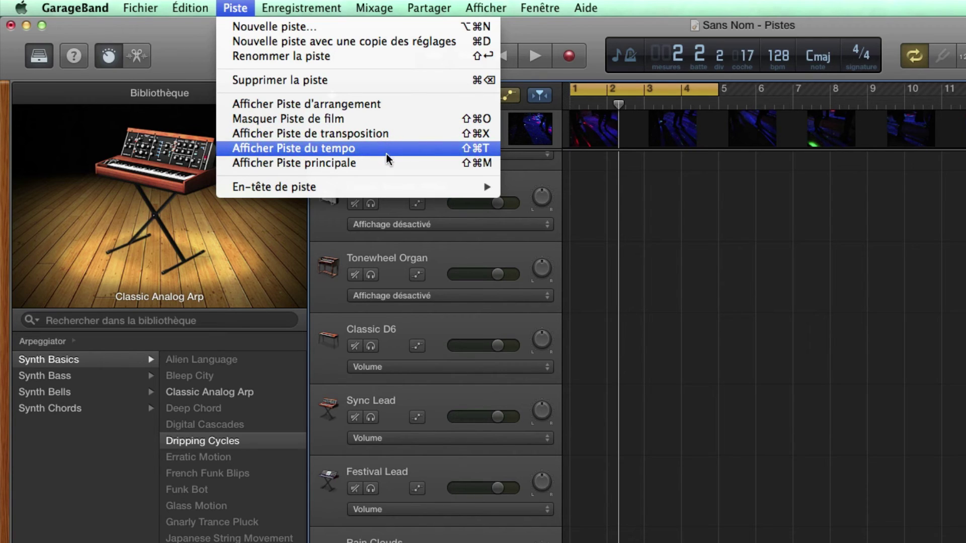
{"action": "mouse_move", "coordinate": [384, 187]}
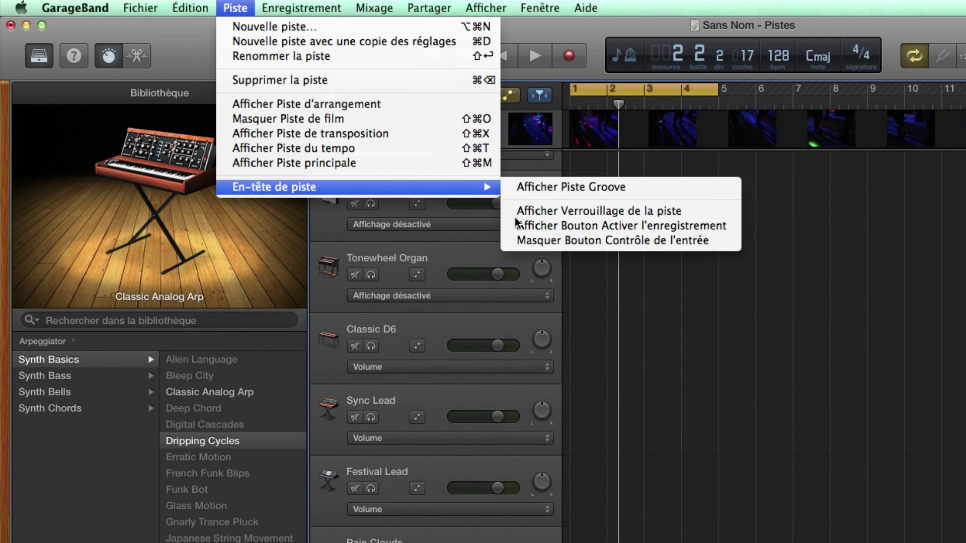
{"action": "left_click", "coordinate": [643, 382]}
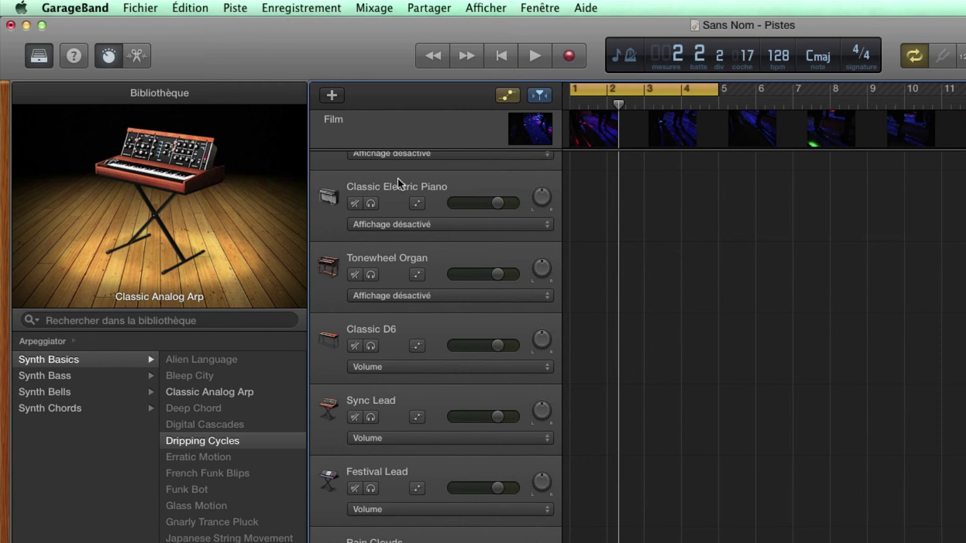
- Examine the track creation, renaming and deletion commands offered for the SoCal track
{"action": "scroll", "coordinate": [428, 216], "scroll_direction": "up", "scroll_amount": 5}
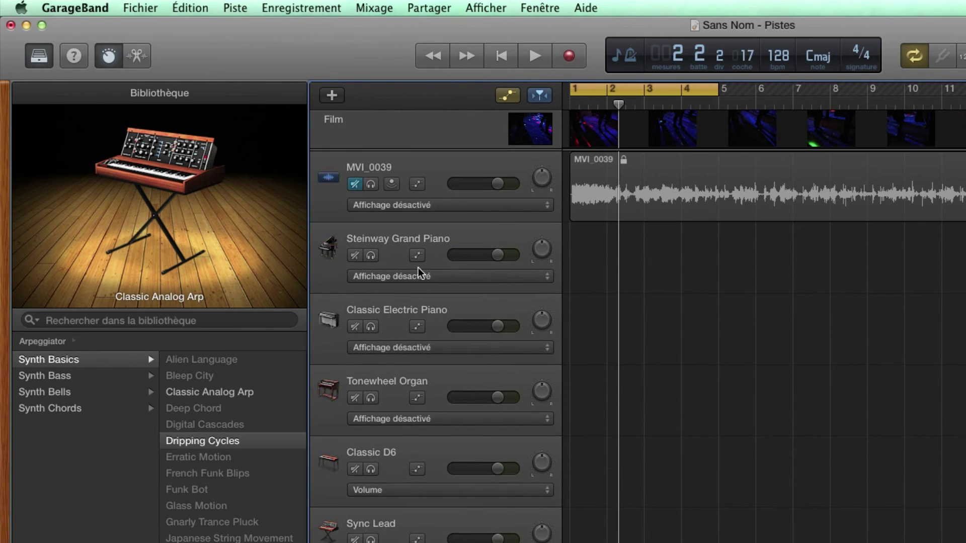
{"action": "scroll", "coordinate": [413, 261], "scroll_direction": "down", "scroll_amount": 10}
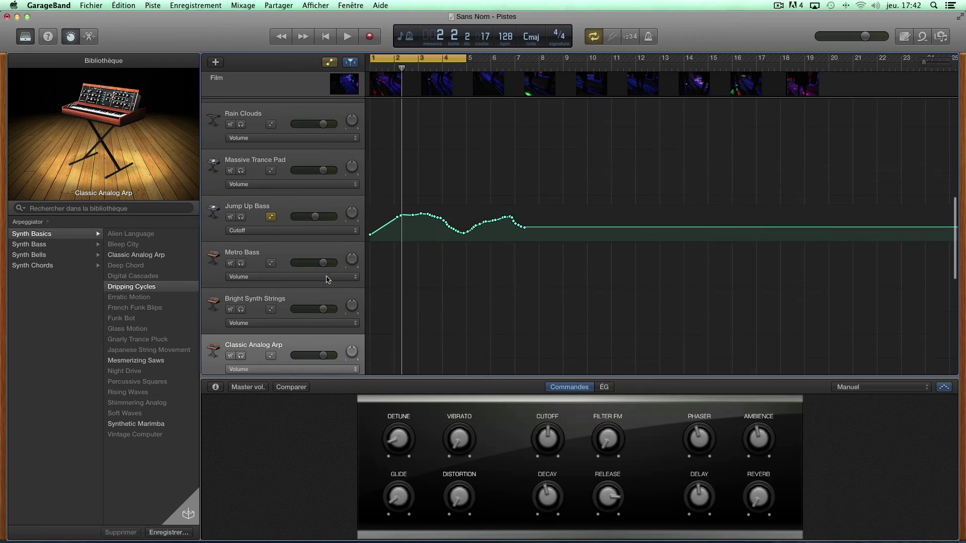
{"action": "scroll", "coordinate": [328, 280], "scroll_direction": "down", "scroll_amount": 9}
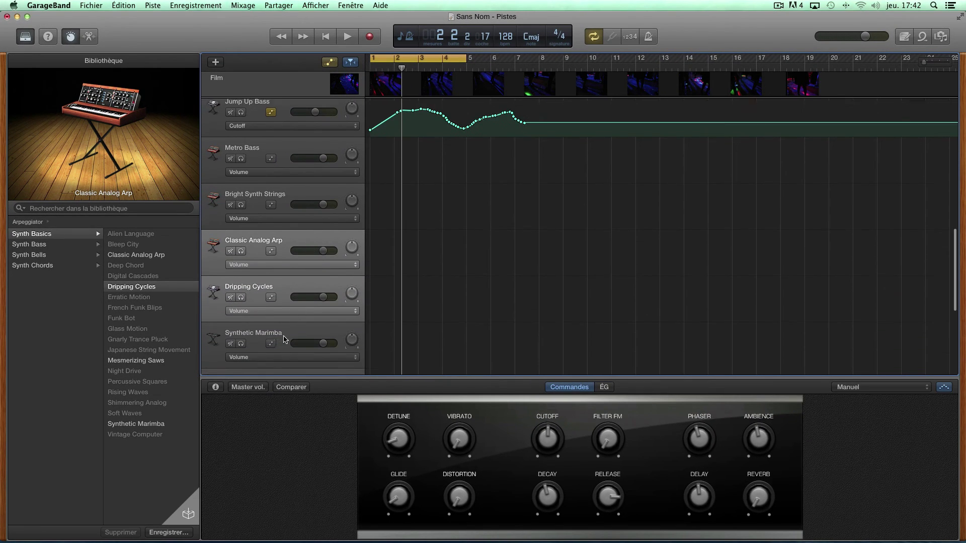
{"action": "scroll", "coordinate": [290, 330], "scroll_direction": "down", "scroll_amount": 4}
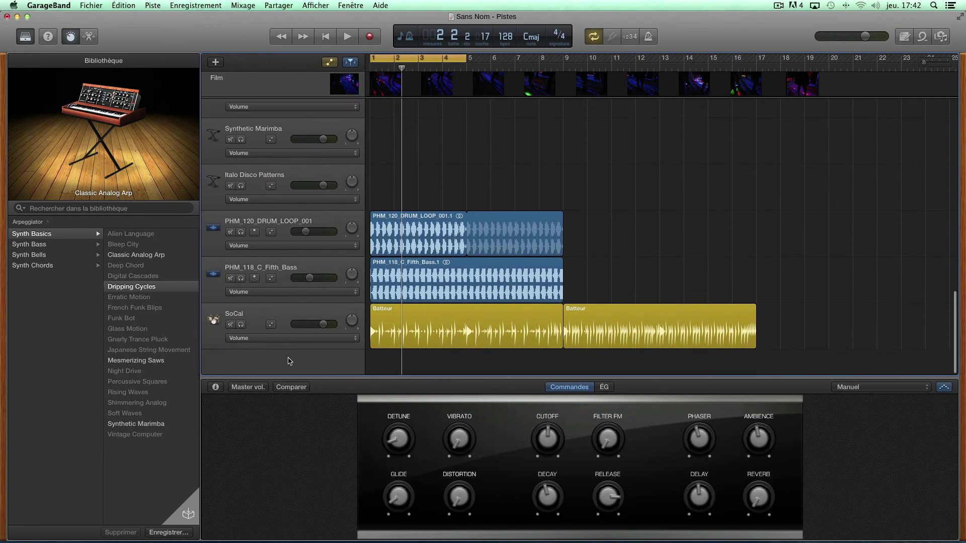
{"action": "right_click", "coordinate": [221, 348]}
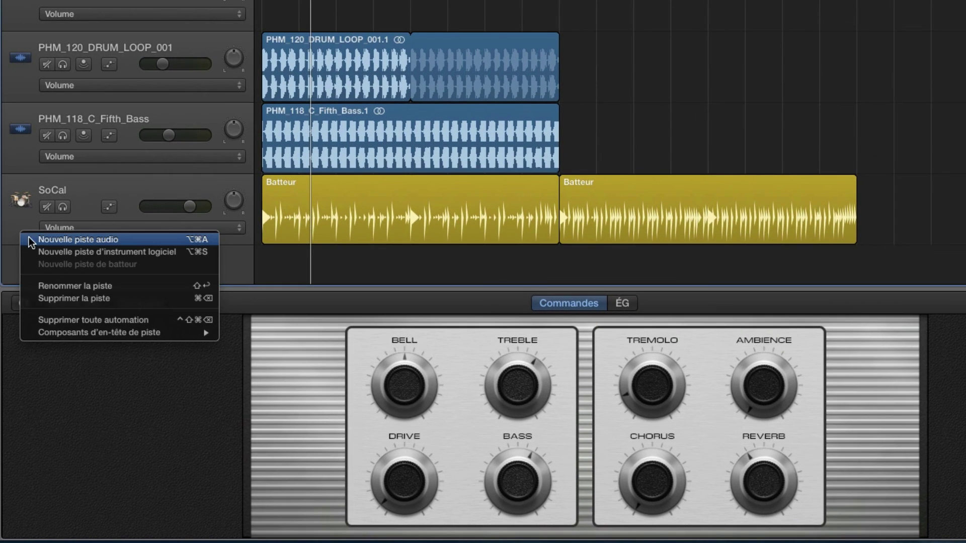
{"action": "left_click", "coordinate": [50, 255]}
{"action": "scroll", "coordinate": [95, 254], "scroll_direction": "up", "scroll_amount": 5}
{"action": "scroll", "coordinate": [107, 246], "scroll_direction": "down", "scroll_amount": 5}
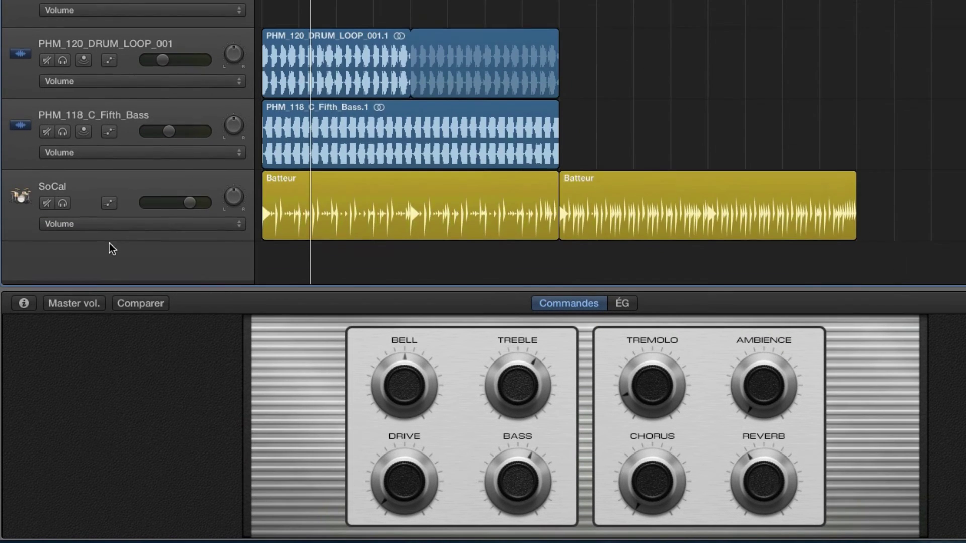
{"action": "right_click", "coordinate": [23, 232]}
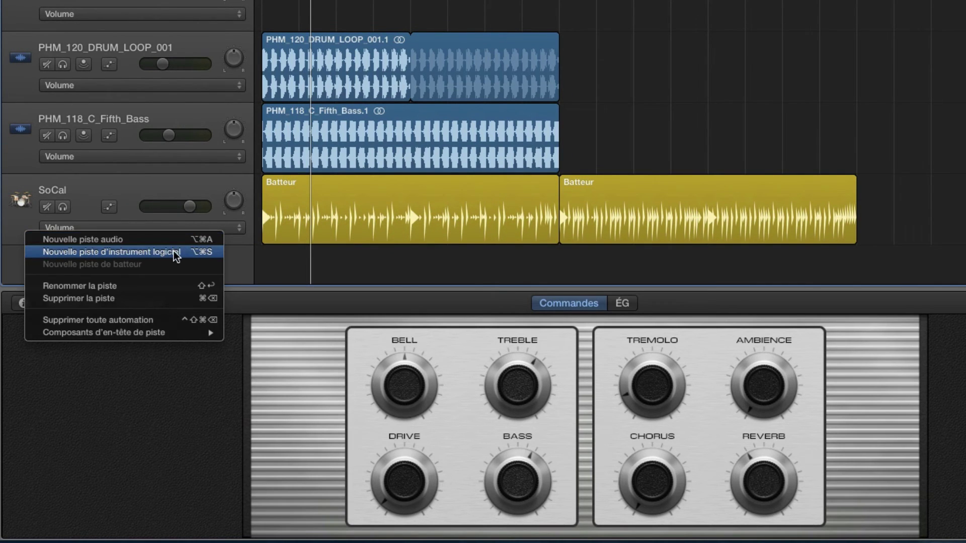
{"action": "left_click", "coordinate": [248, 269]}
- Add a new software instrument track with Nouvelle piste d'instrument logiciel
{"action": "scroll", "coordinate": [128, 261], "scroll_direction": "up", "scroll_amount": 3}
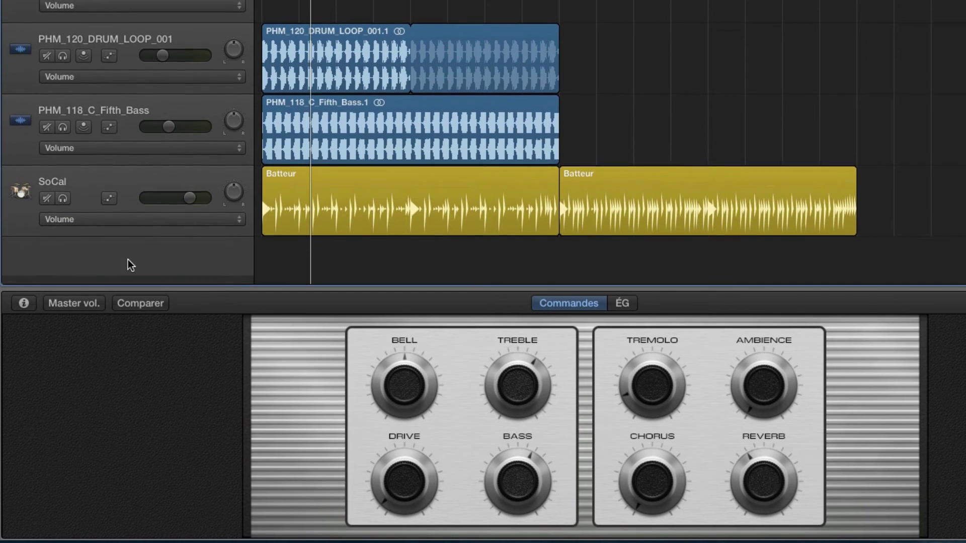
{"action": "scroll", "coordinate": [128, 258], "scroll_direction": "down", "scroll_amount": 3}
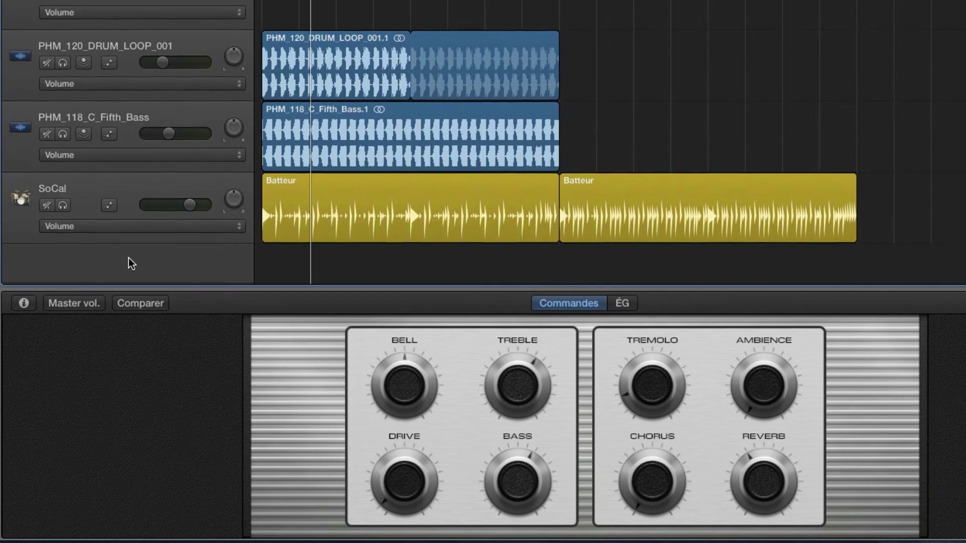
{"action": "right_click", "coordinate": [29, 225]}
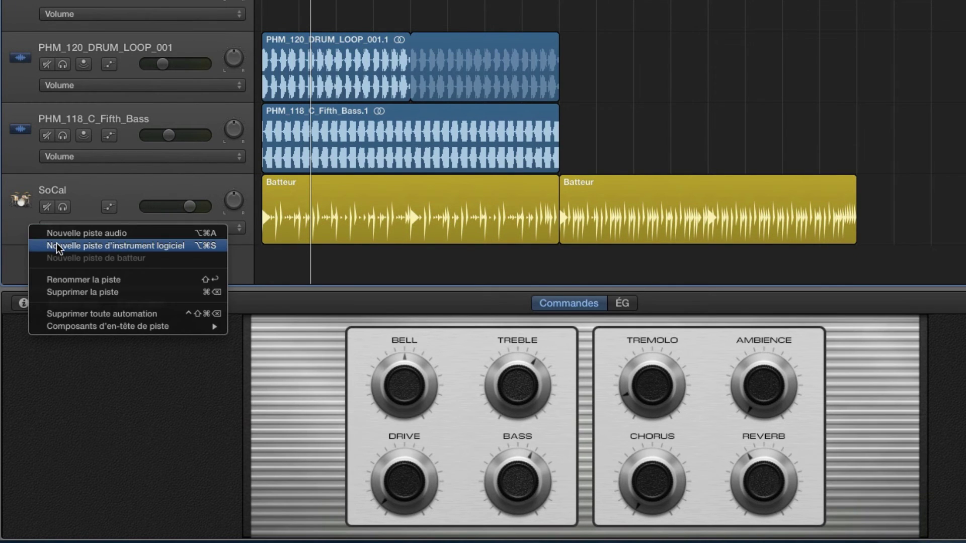
{"action": "left_click", "coordinate": [57, 245]}
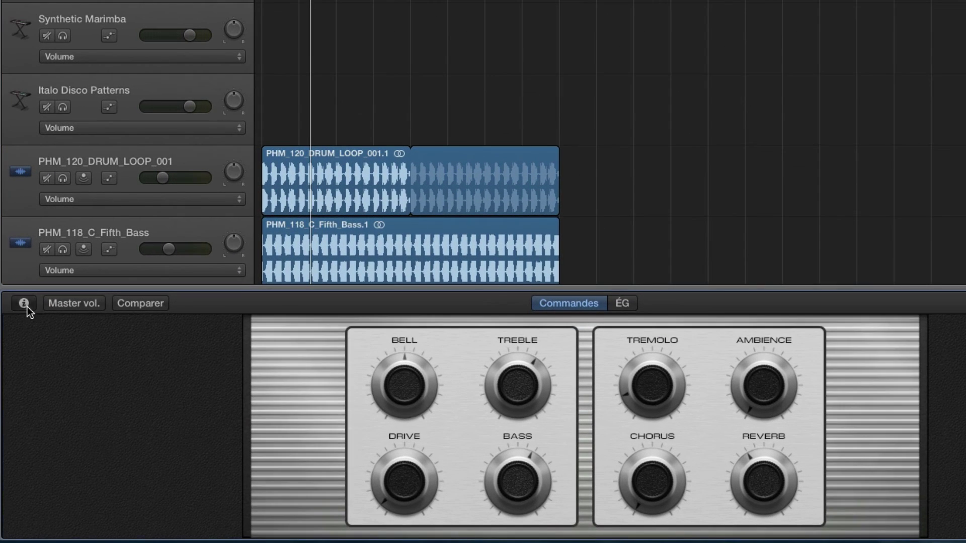
- Load the Native Instruments Massive Audio Unit in stereo as the new track's instrument from its Audio Units settings
{"action": "left_click", "coordinate": [27, 306]}
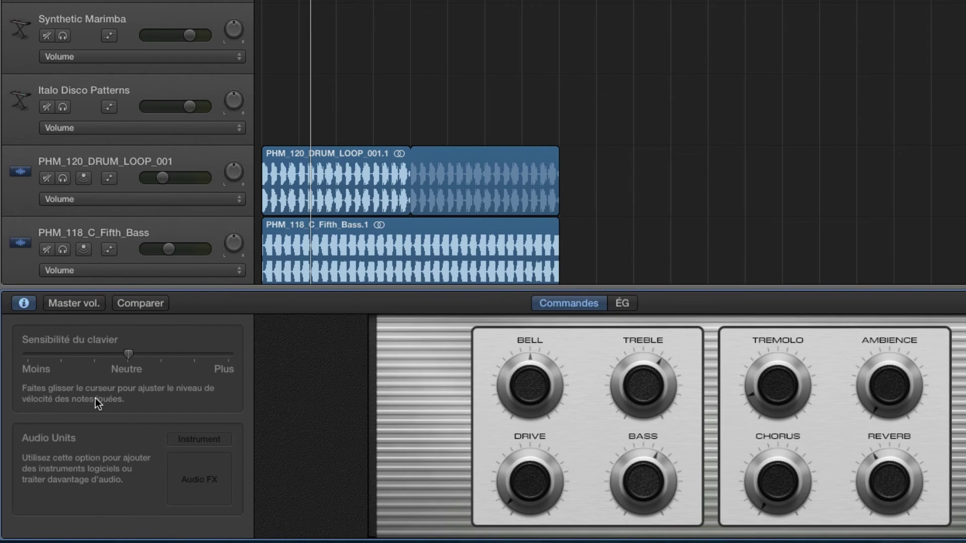
{"action": "left_click", "coordinate": [194, 440]}
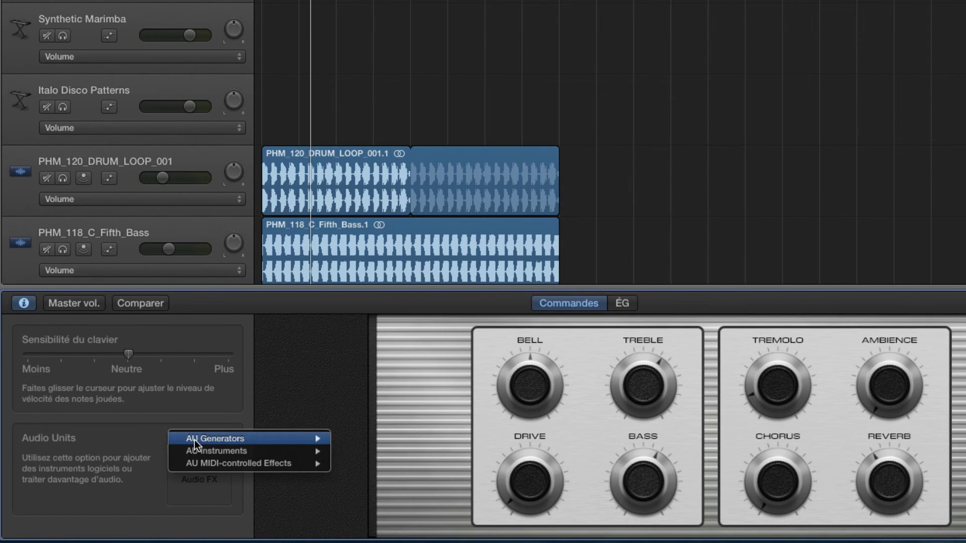
{"action": "mouse_move", "coordinate": [237, 439]}
{"action": "mouse_move", "coordinate": [363, 441]}
{"action": "mouse_move", "coordinate": [433, 441]}
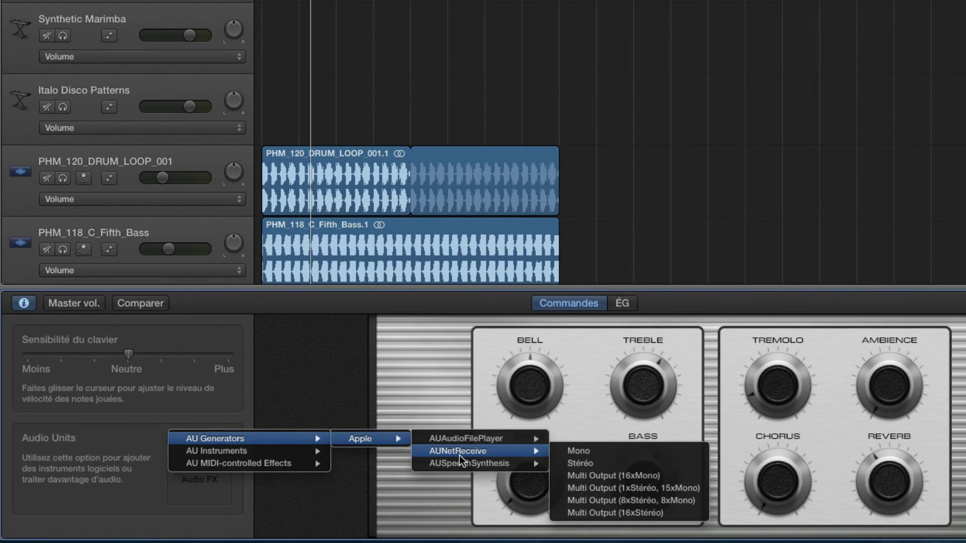
{"action": "mouse_move", "coordinate": [454, 462]}
{"action": "mouse_move", "coordinate": [293, 453]}
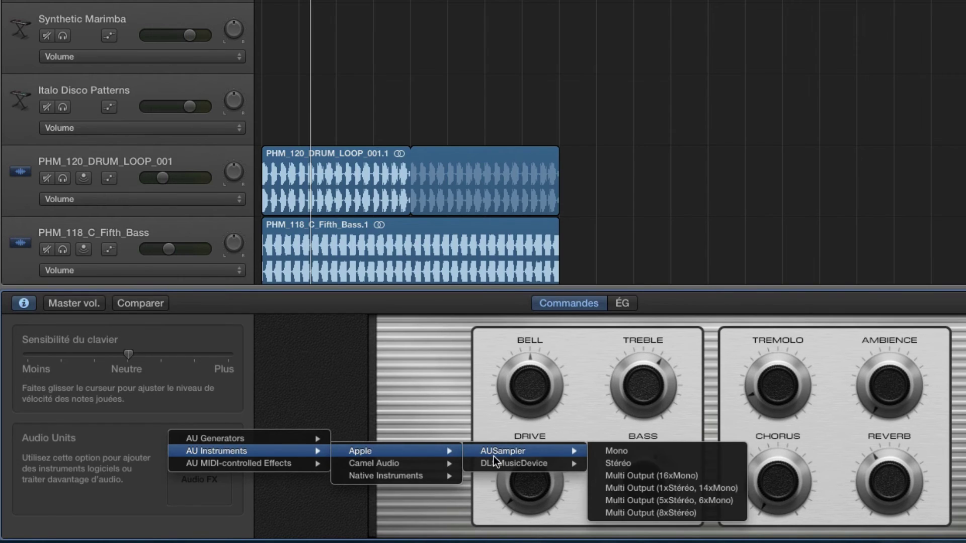
{"action": "mouse_move", "coordinate": [494, 467]}
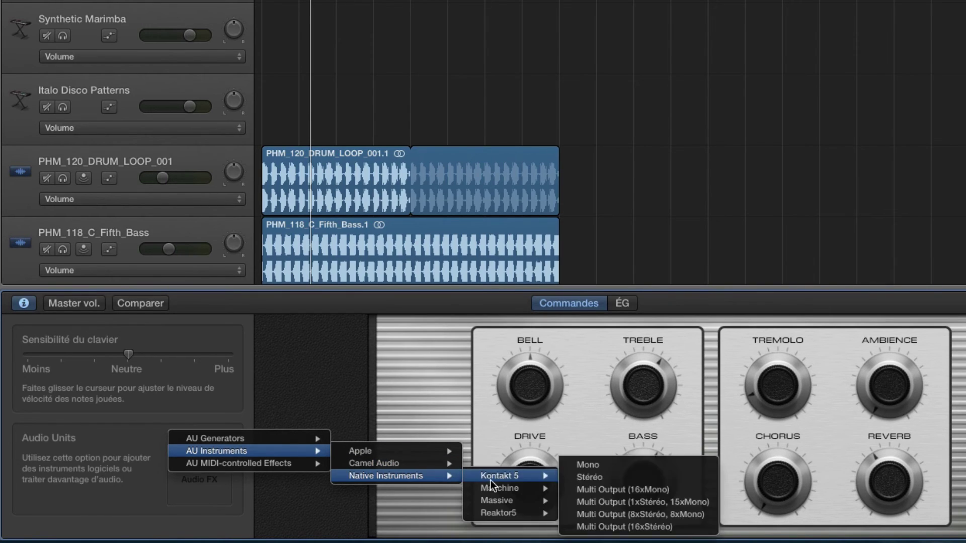
{"action": "mouse_move", "coordinate": [499, 488]}
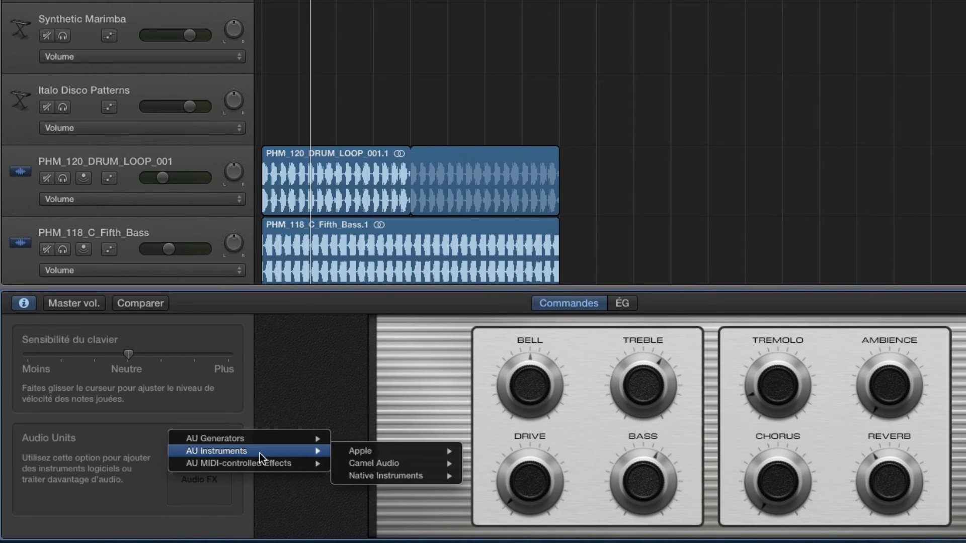
{"action": "mouse_move", "coordinate": [387, 463]}
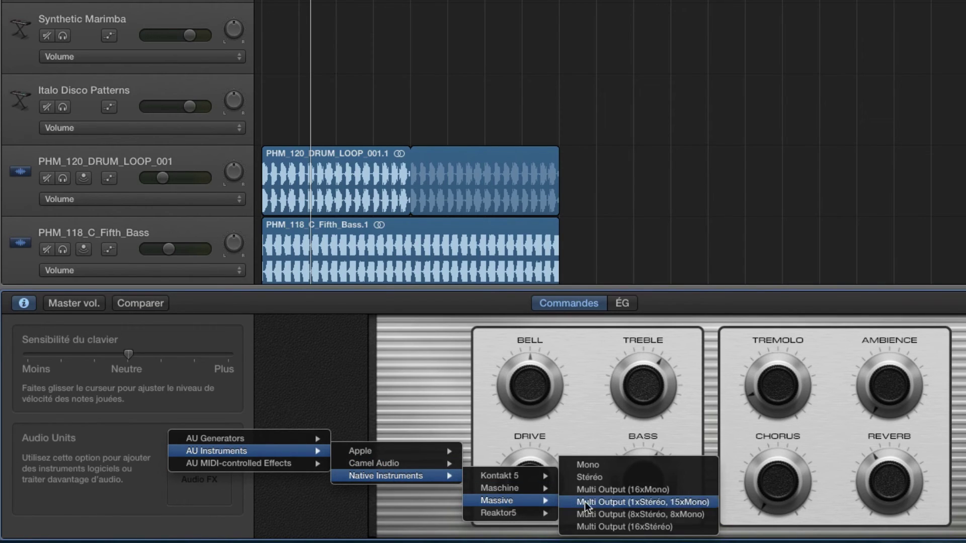
{"action": "left_click", "coordinate": [603, 477]}
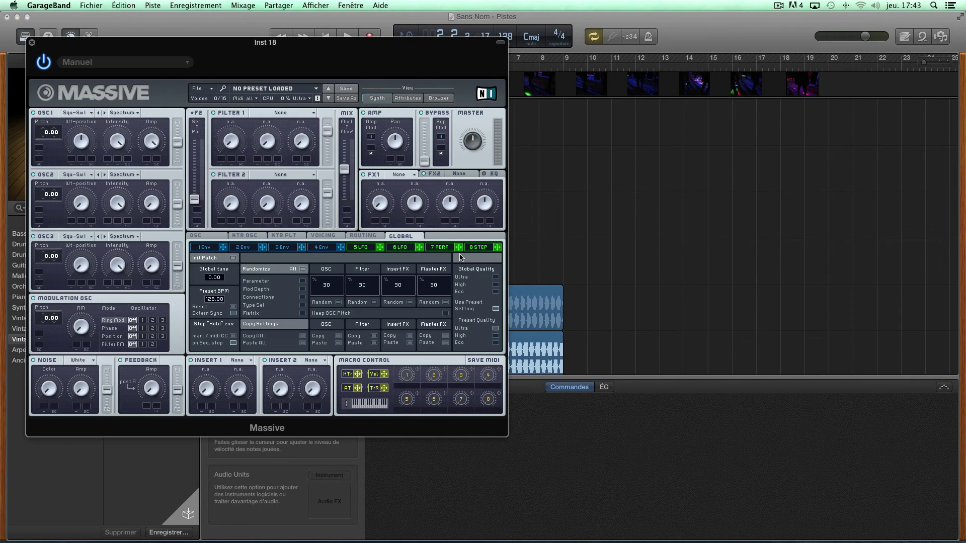
- Load the sound 1991 from Massive's sound browser and close the instrument window
{"action": "left_click", "coordinate": [433, 98]}
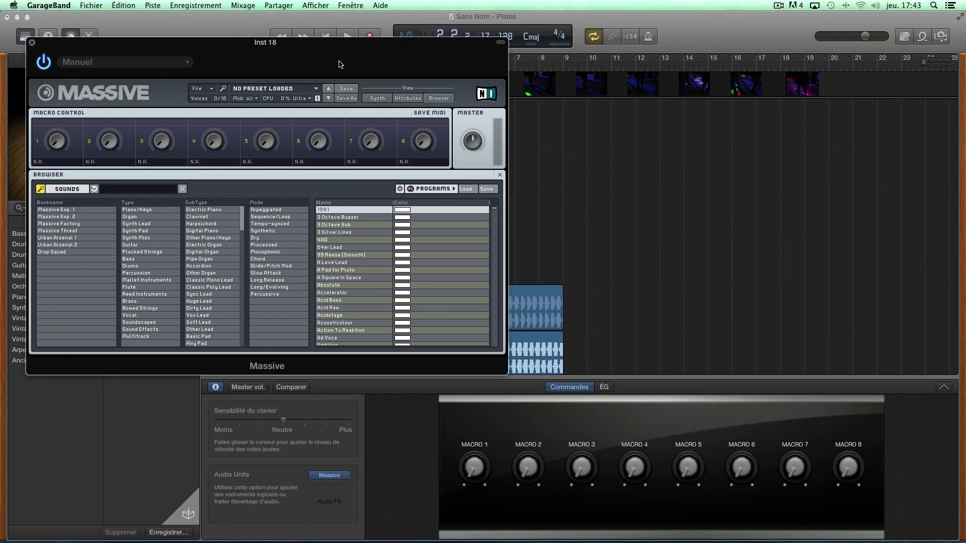
{"action": "left_click_drag", "start_coordinate": [304, 46], "coordinate": [525, 84]}
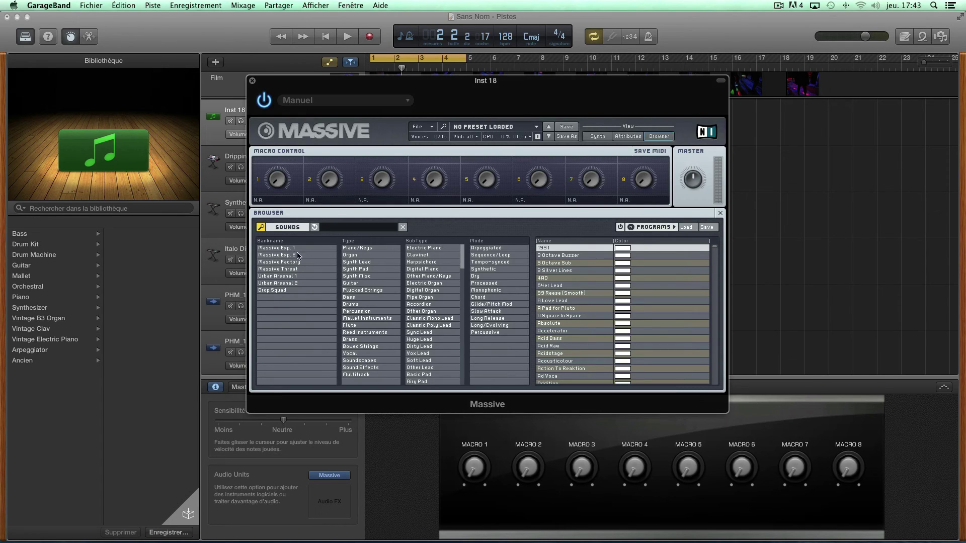
{"action": "double_click", "coordinate": [563, 249]}
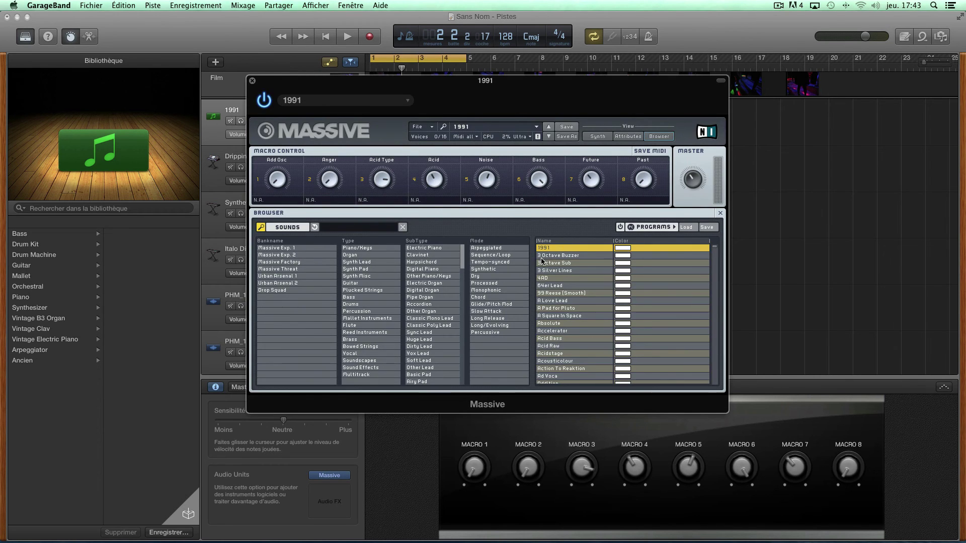
{"action": "left_click", "coordinate": [252, 81]}
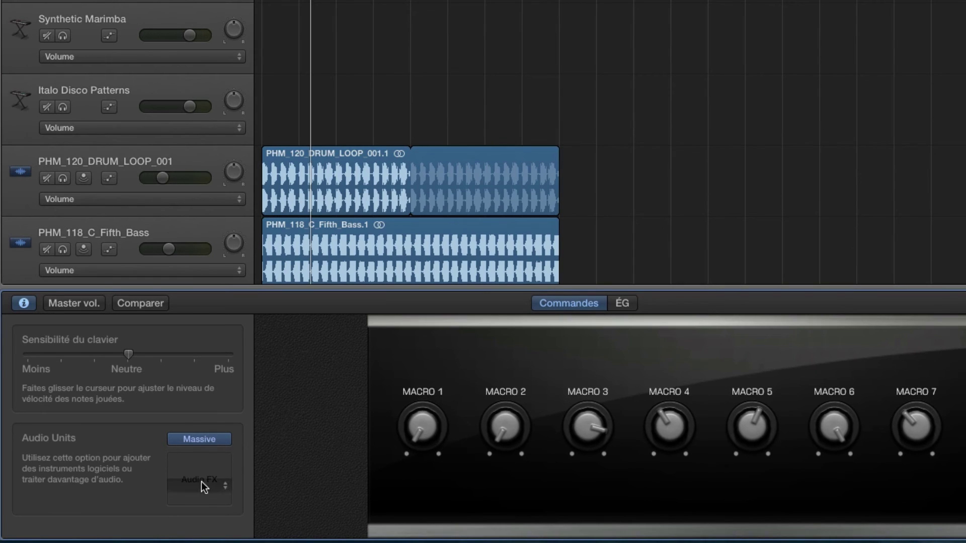
- Add the Native Instruments Guitar Rig 5 FX Audio Unit in stereo as an effect on the 1991 track
{"action": "left_click", "coordinate": [197, 462]}
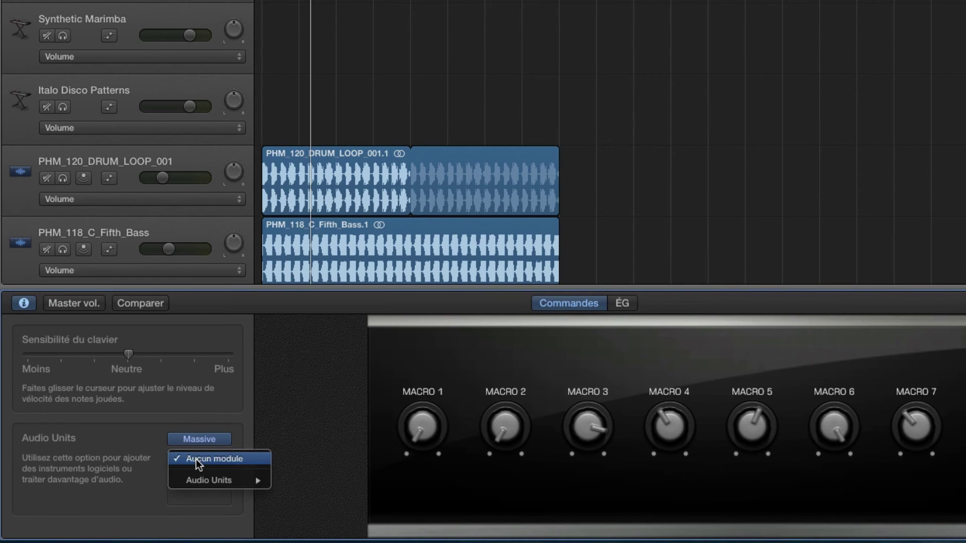
{"action": "mouse_move", "coordinate": [222, 481]}
{"action": "mouse_move", "coordinate": [300, 482]}
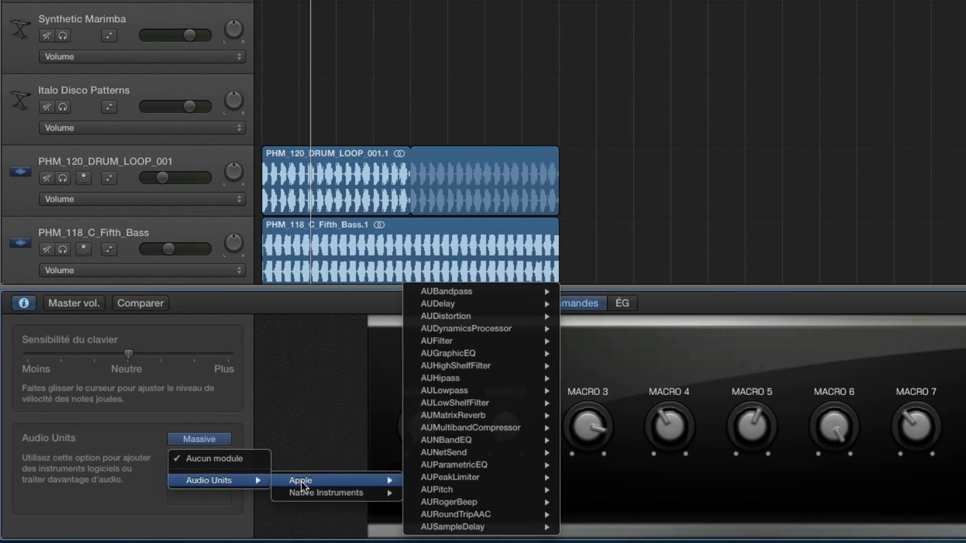
{"action": "mouse_move", "coordinate": [480, 302]}
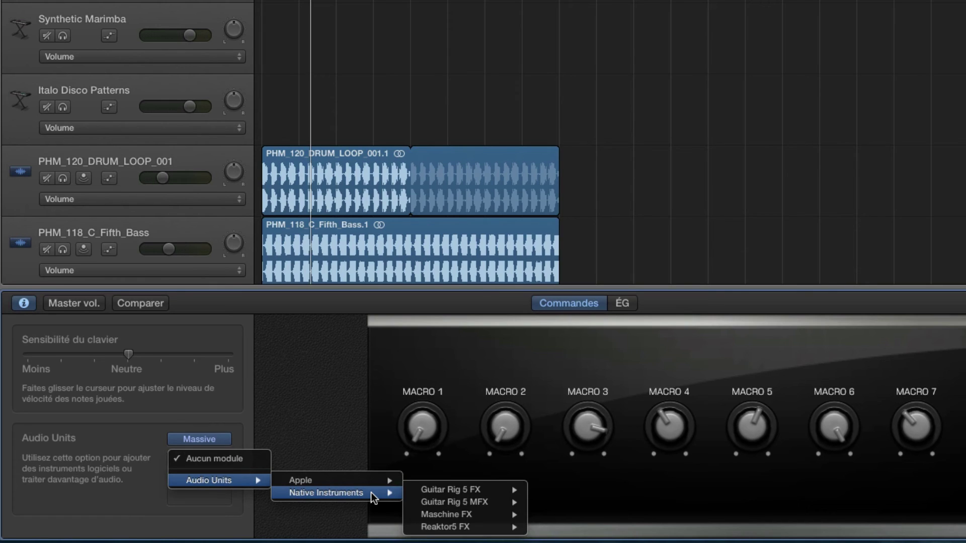
{"action": "mouse_move", "coordinate": [427, 491]}
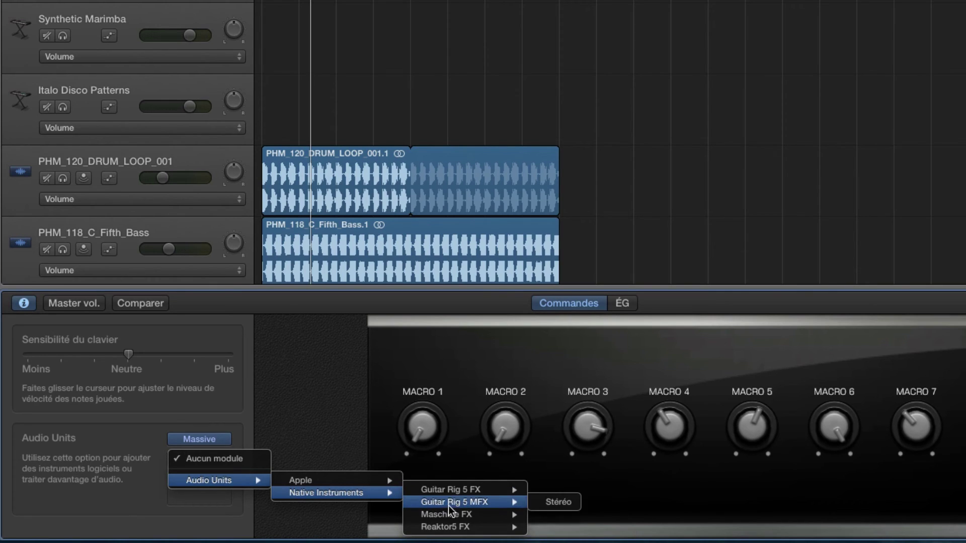
{"action": "mouse_move", "coordinate": [452, 518]}
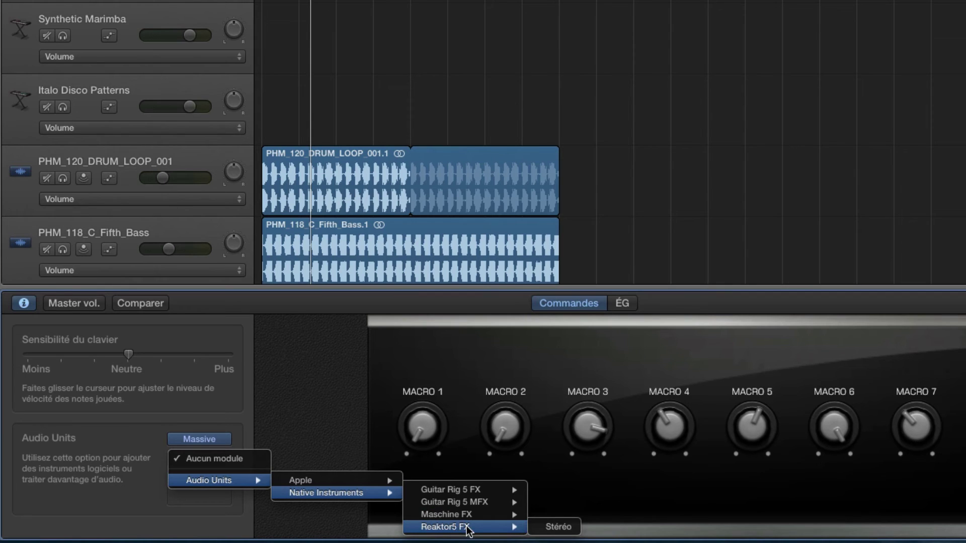
{"action": "mouse_move", "coordinate": [468, 492]}
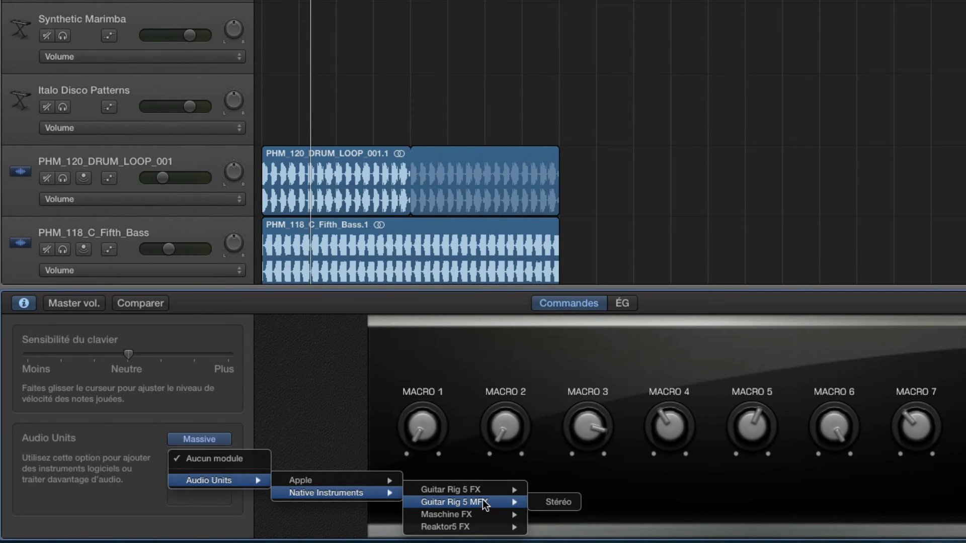
{"action": "left_click", "coordinate": [556, 491]}
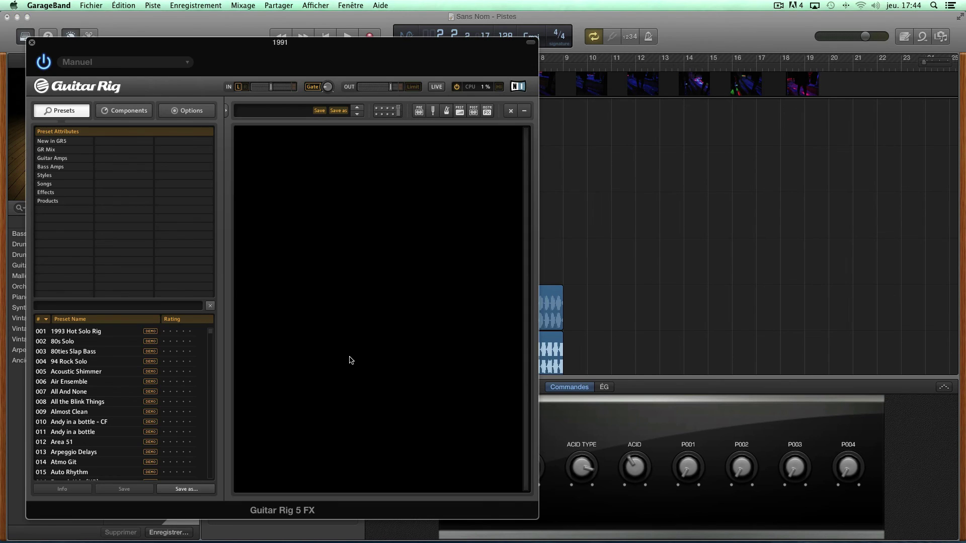
{"action": "left_click", "coordinate": [86, 332]}
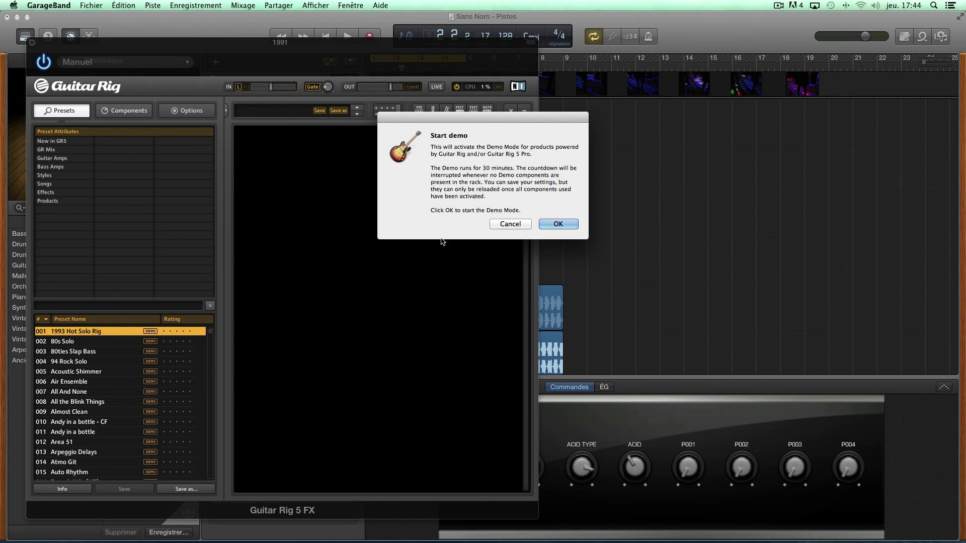
{"action": "left_click", "coordinate": [553, 227]}
{"action": "left_click", "coordinate": [503, 226]}
- Load the Guitar Rig preset Picked Bass 2 and move the effect window clear of the track list
{"action": "scroll", "coordinate": [116, 357], "scroll_direction": "down", "scroll_amount": 6}
{"action": "scroll", "coordinate": [101, 371], "scroll_direction": "down", "scroll_amount": 20}
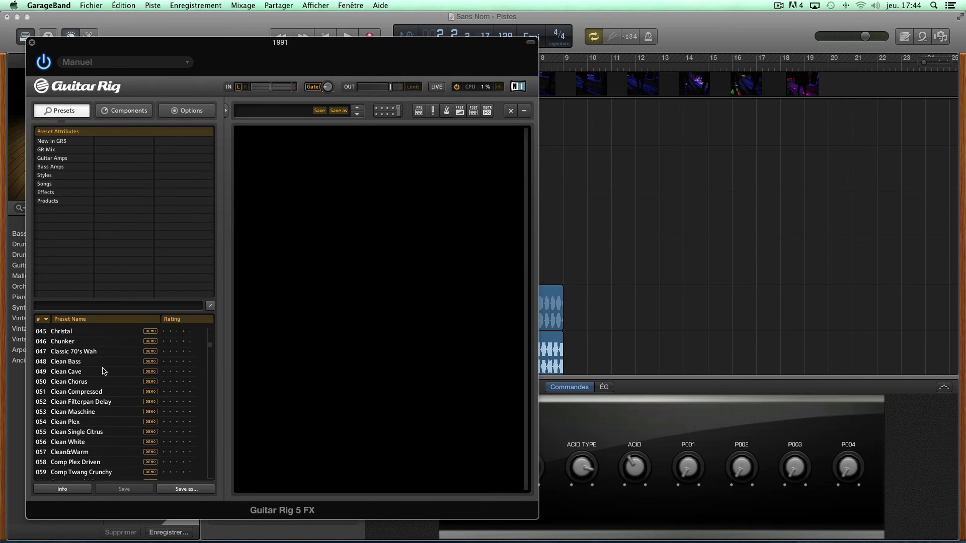
{"action": "left_click", "coordinate": [72, 363]}
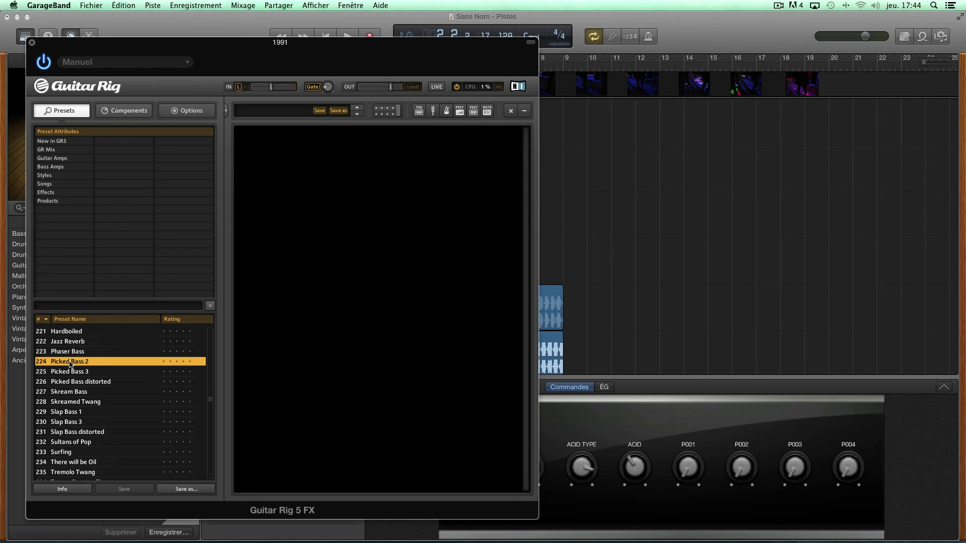
{"action": "left_click_drag", "start_coordinate": [214, 43], "coordinate": [629, 46]}
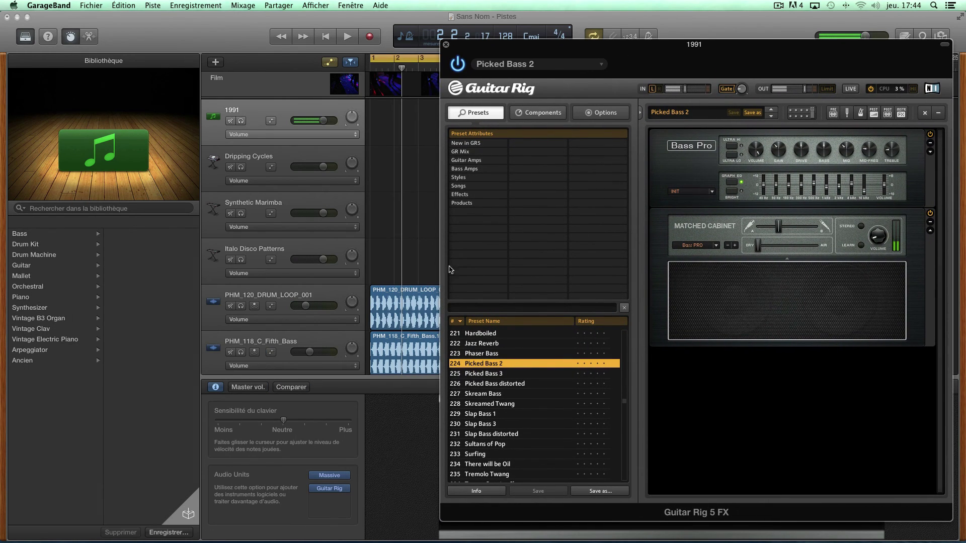
- Bypass and re-enable the Guitar Rig effect to compare the sound, and close its window
{"action": "left_click", "coordinate": [314, 488]}
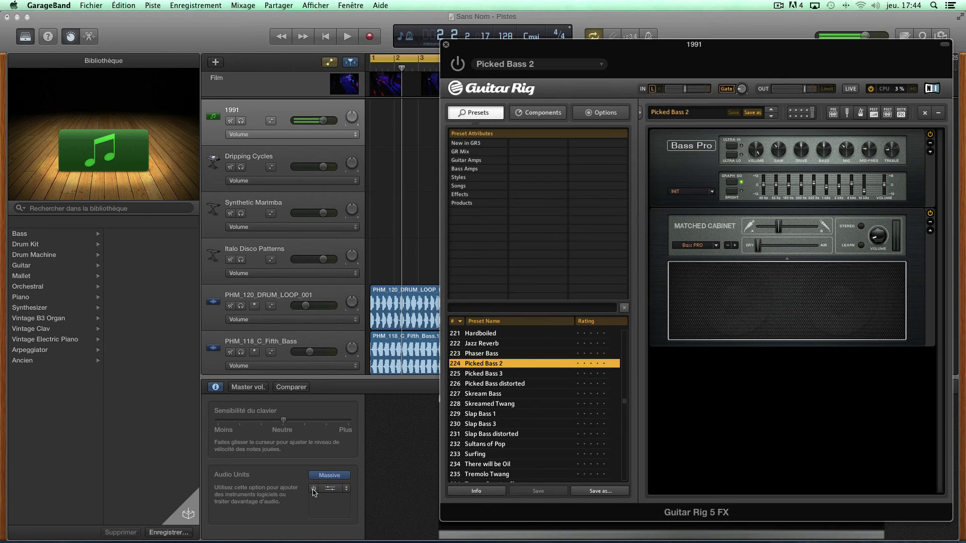
{"action": "left_click", "coordinate": [313, 488]}
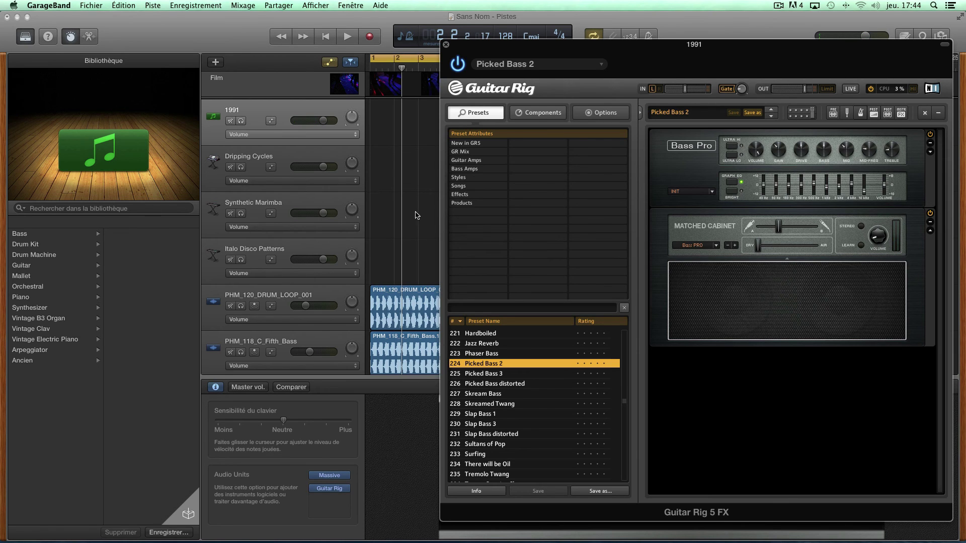
{"action": "left_click", "coordinate": [446, 46]}
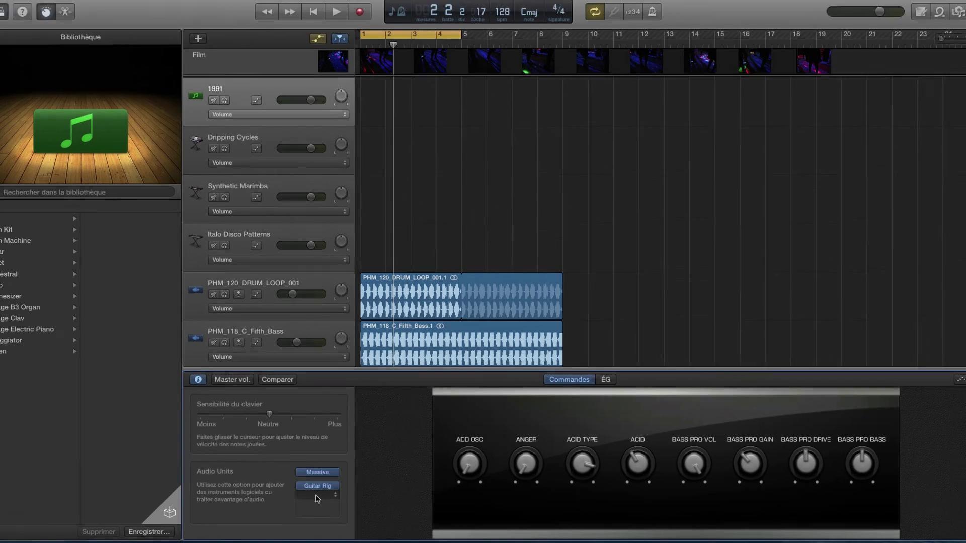
- Add Apple's AUMatrixReverb in stereo as a second effect below Guitar Rig and close its window
{"action": "left_click", "coordinate": [329, 491]}
{"action": "mouse_move", "coordinate": [205, 495]}
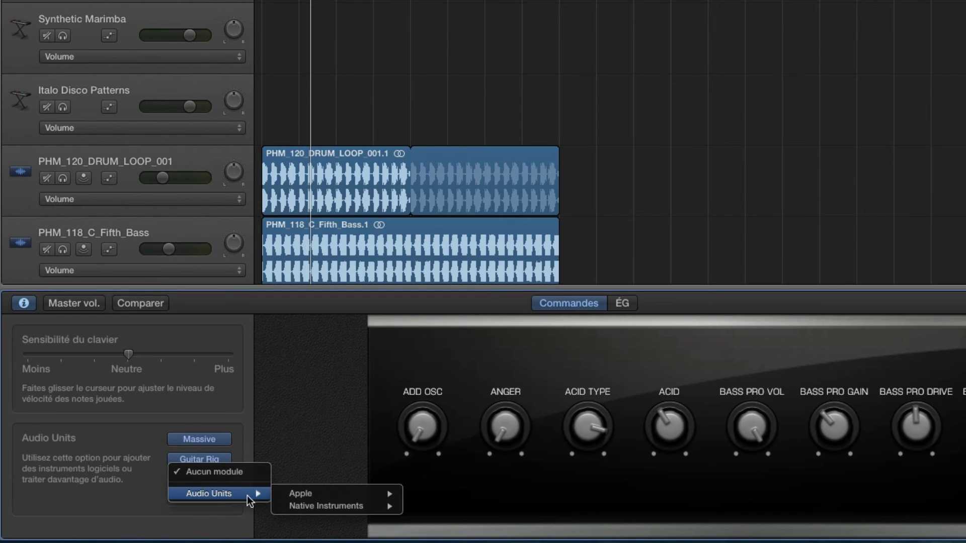
{"action": "mouse_move", "coordinate": [290, 498]}
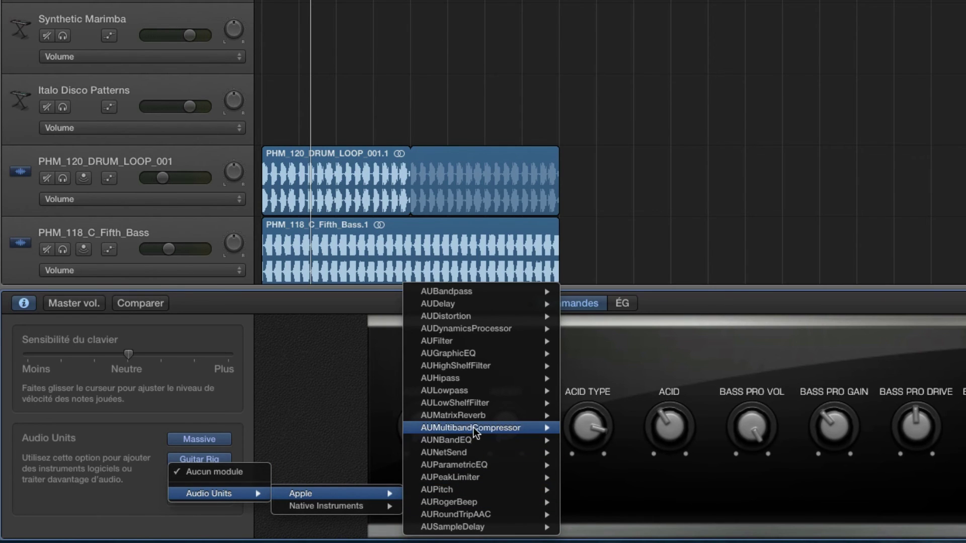
{"action": "mouse_move", "coordinate": [478, 418]}
{"action": "left_click", "coordinate": [590, 415]}
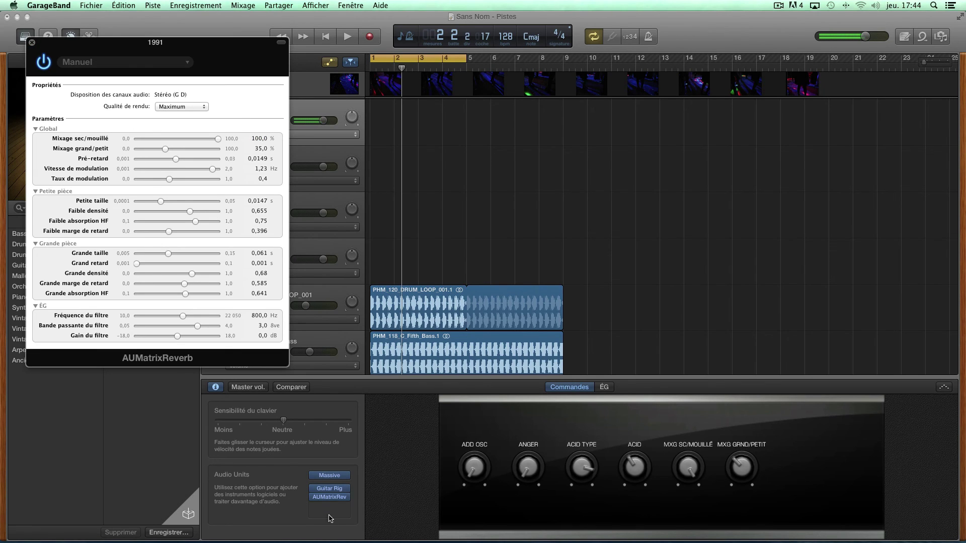
{"action": "left_click", "coordinate": [32, 43]}
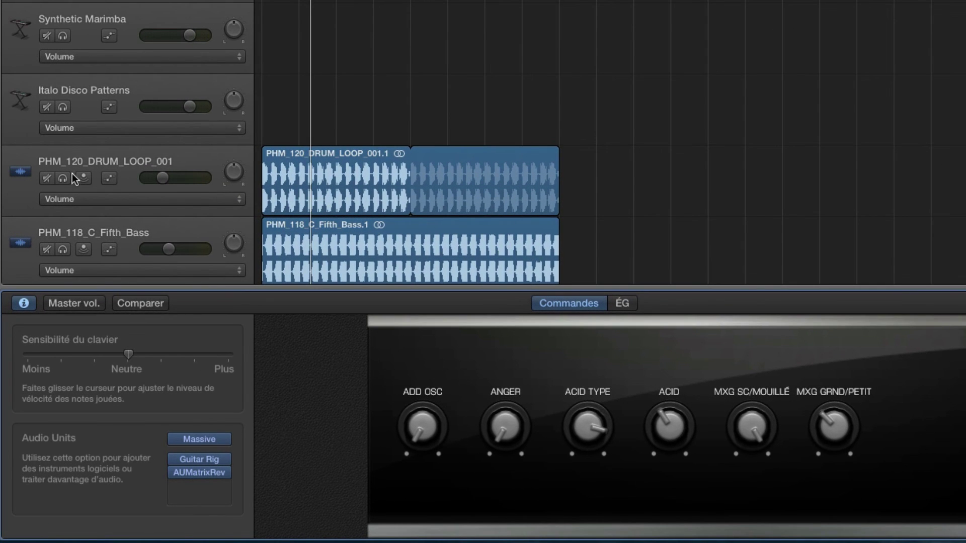
- Select and solo the PHM_118_C_Fifth_Bass audio track, and play it
{"action": "scroll", "coordinate": [130, 126], "scroll_direction": "down", "scroll_amount": 5}
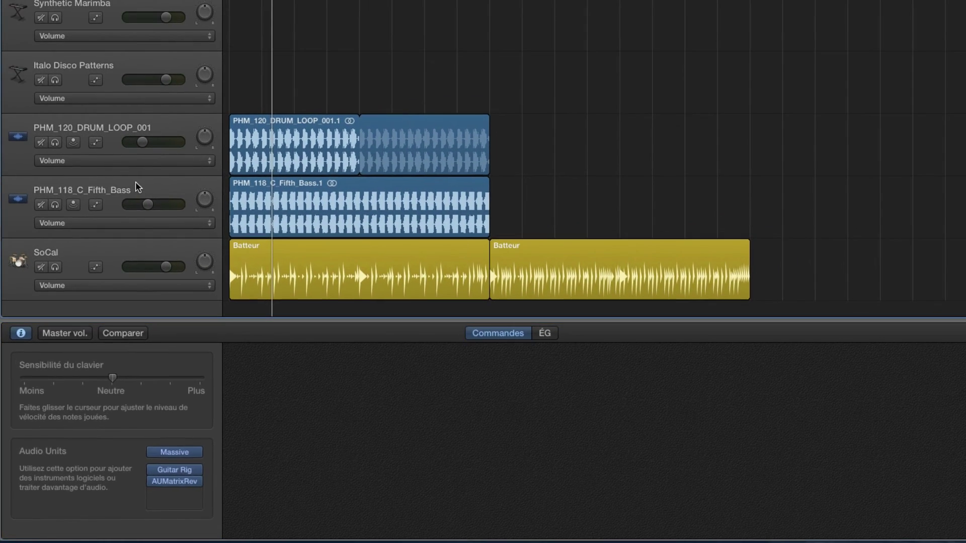
{"action": "left_click", "coordinate": [171, 141]}
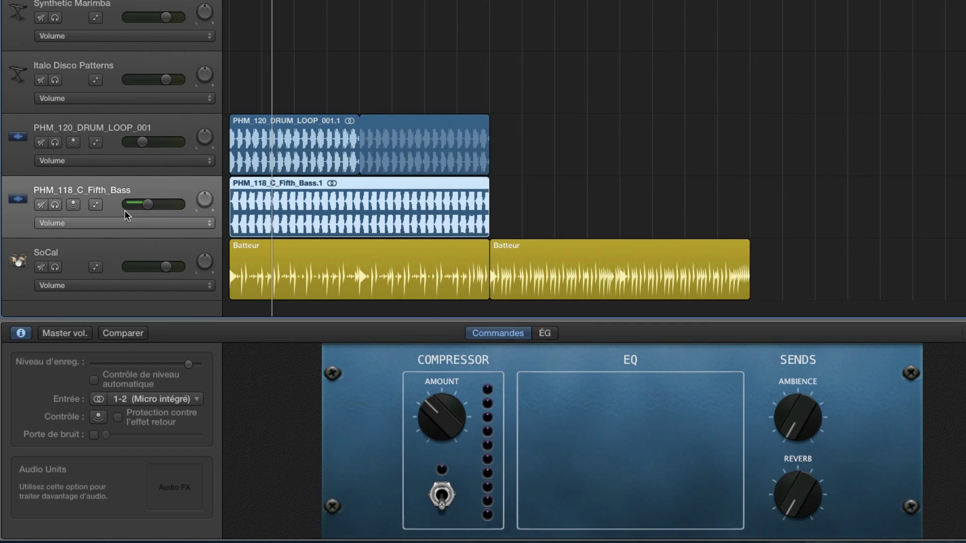
{"action": "left_click", "coordinate": [55, 205]}
{"action": "key", "text": "space"}
- Show the library and browse the audio track's Voice, Ancien > GarageBand, and Electric Guitar and Bass patch categories
{"action": "key", "text": "y"}
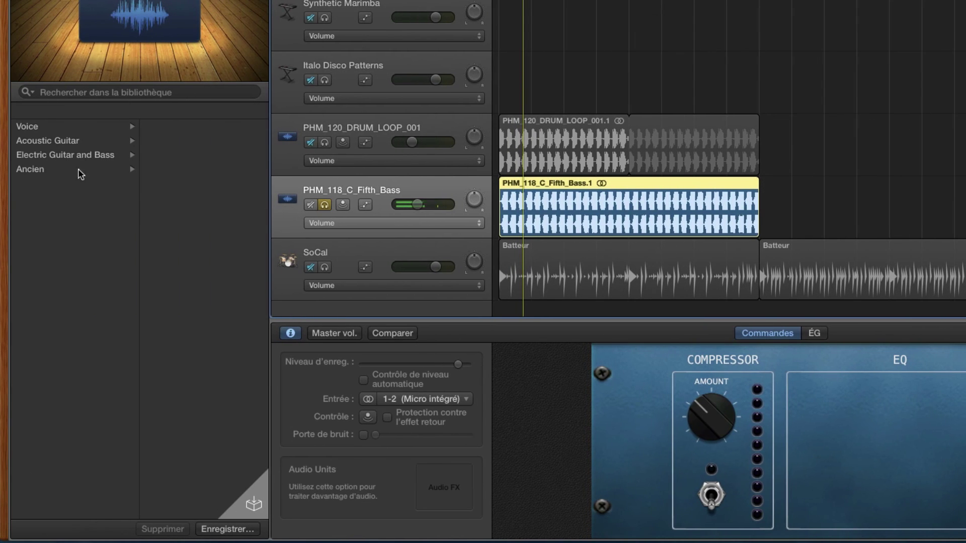
{"action": "left_click", "coordinate": [29, 128]}
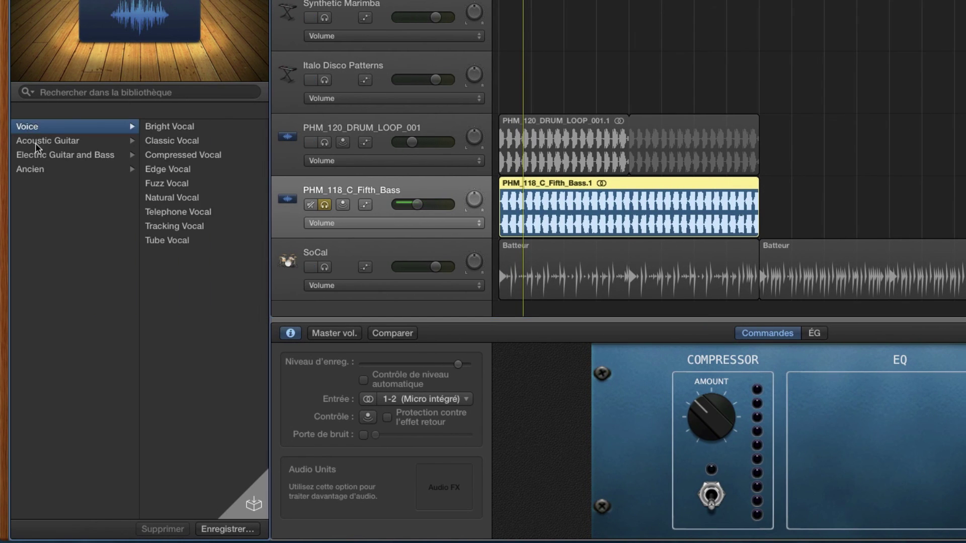
{"action": "left_click", "coordinate": [30, 169]}
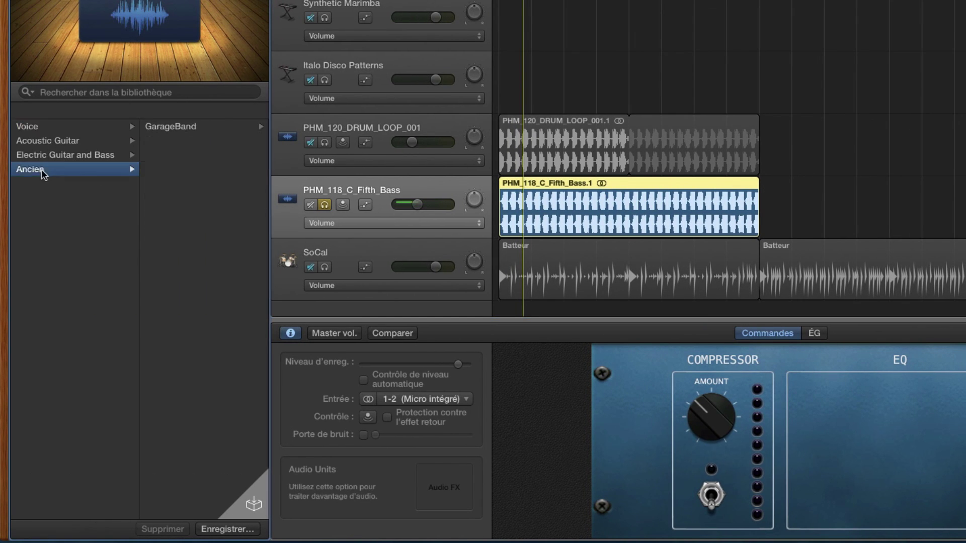
{"action": "left_click", "coordinate": [181, 128]}
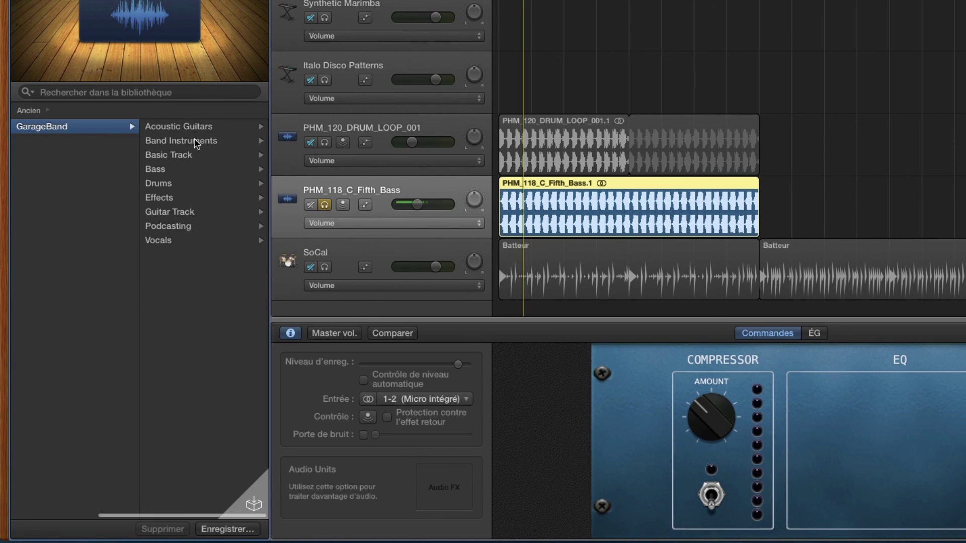
{"action": "left_click", "coordinate": [42, 127]}
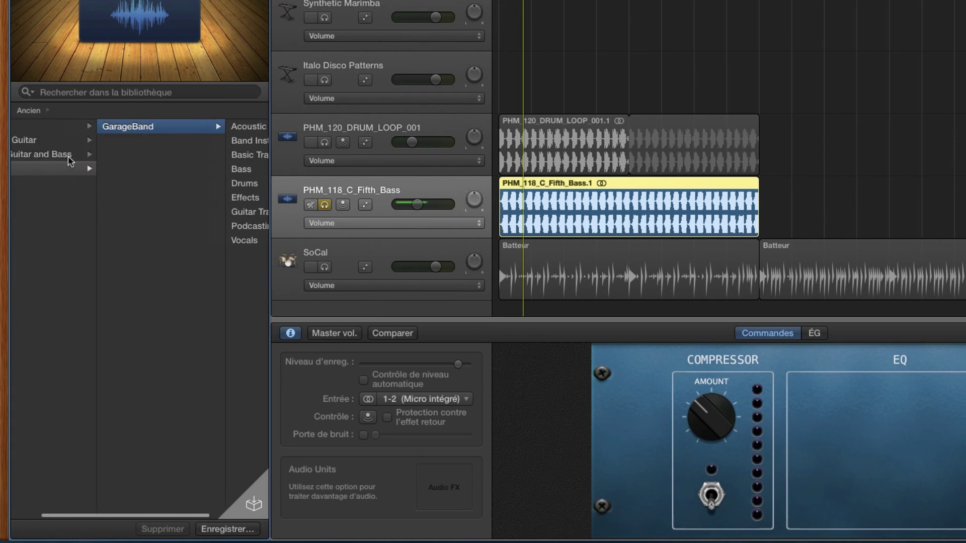
{"action": "left_click", "coordinate": [60, 155]}
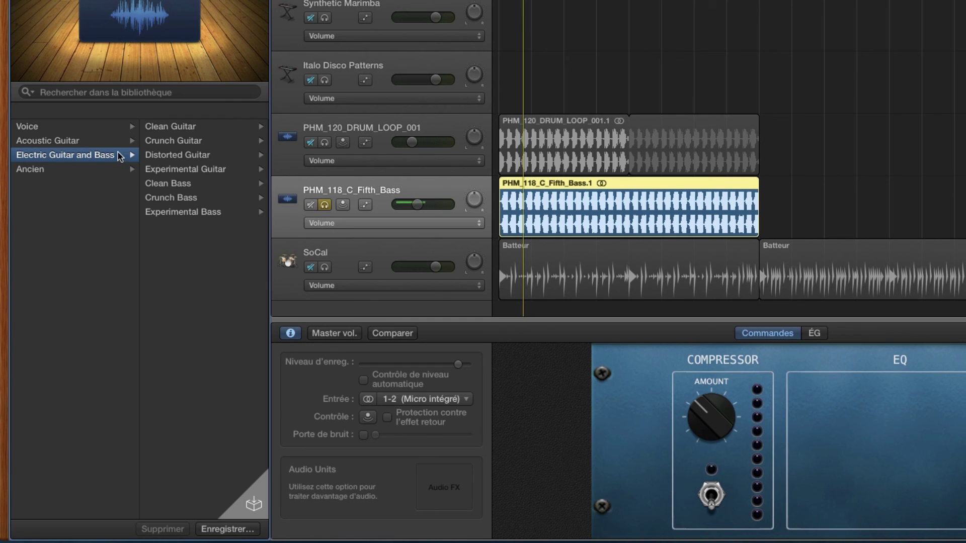
- Apply the Acoustic Guitar patch Echo Strum to the PHM_118_C_Fifth_Bass track, and play the track to hear it
{"action": "left_click", "coordinate": [61, 129]}
{"action": "left_click", "coordinate": [67, 140]}
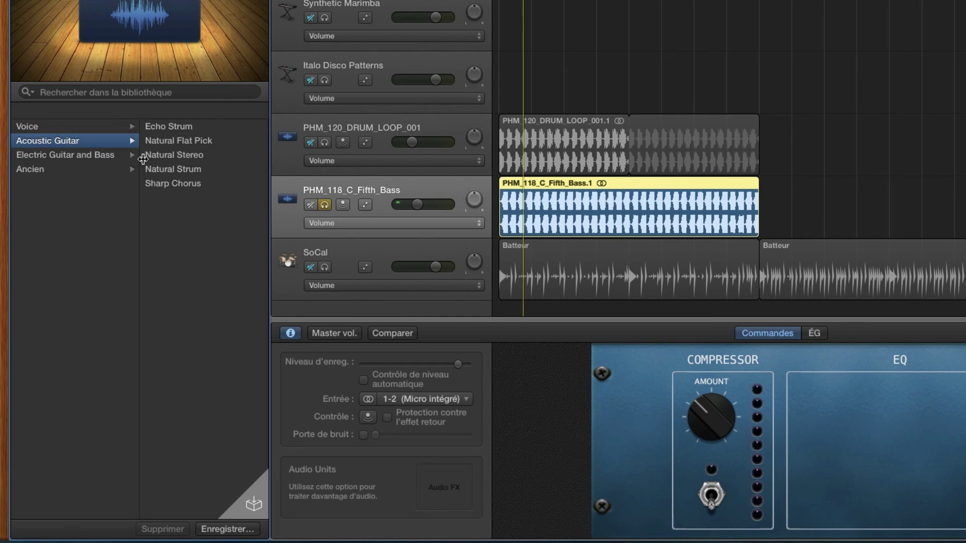
{"action": "left_click", "coordinate": [167, 130]}
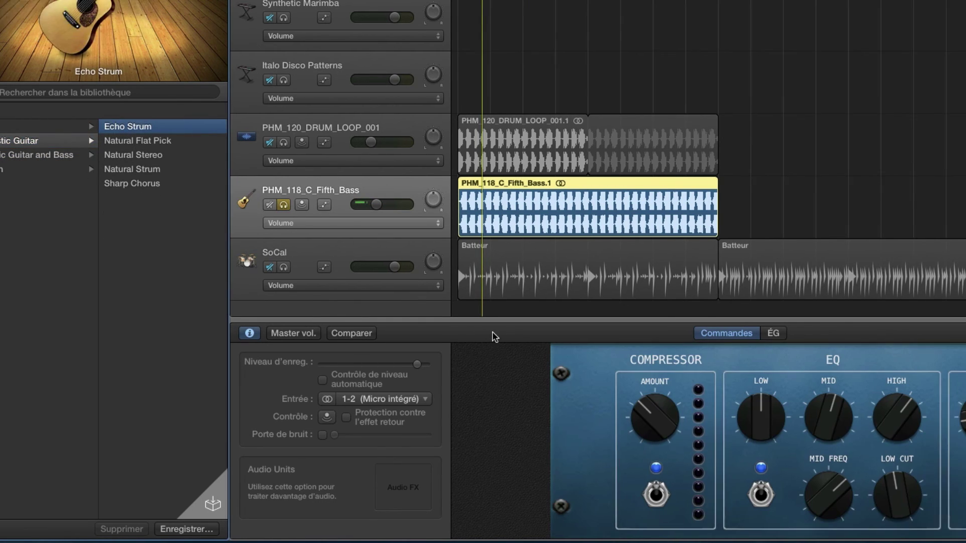
{"action": "key", "text": "space"}
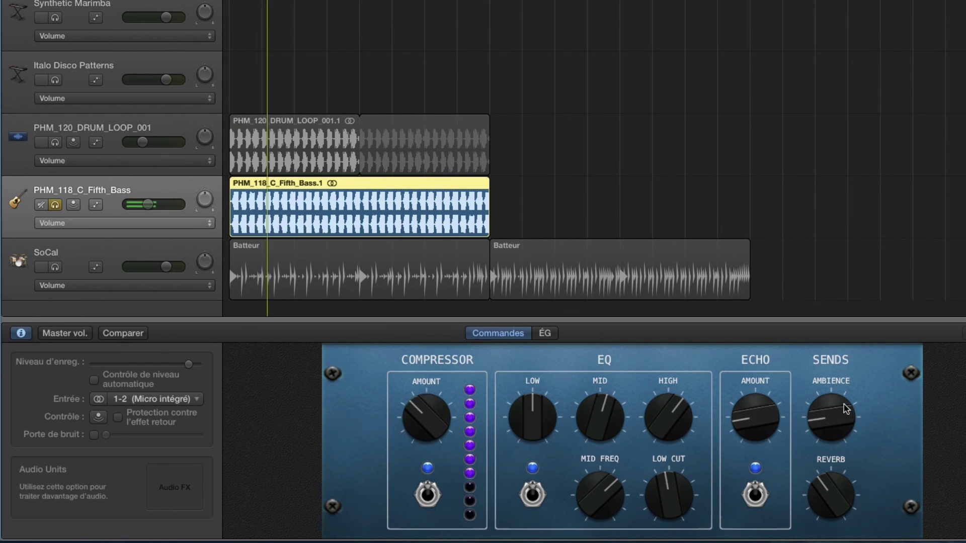
{"action": "key", "text": "space"}
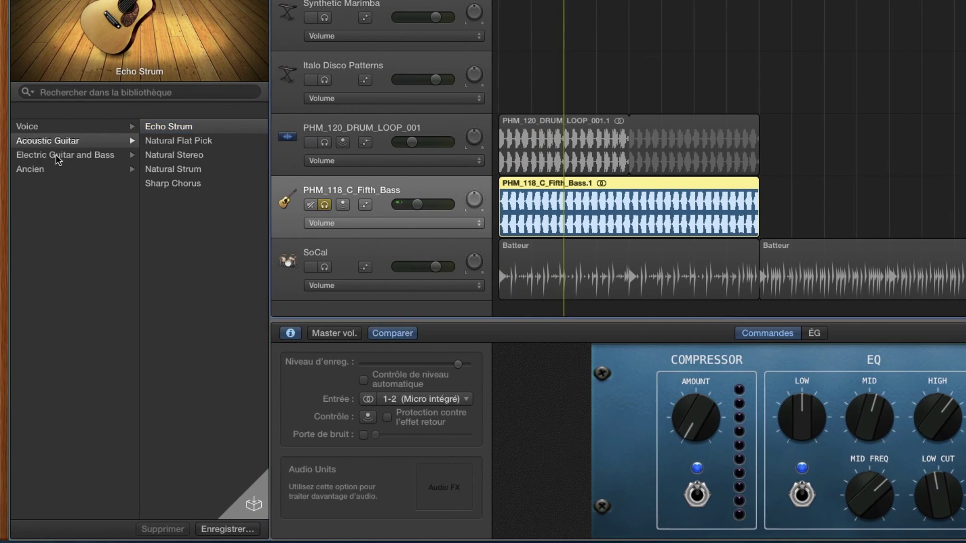
- Load the Crunch Guitar patch Big Brute Blues on the bass track, and adjust its Tweed gain and tone during playback
{"action": "left_click", "coordinate": [114, 154]}
{"action": "left_click", "coordinate": [162, 143]}
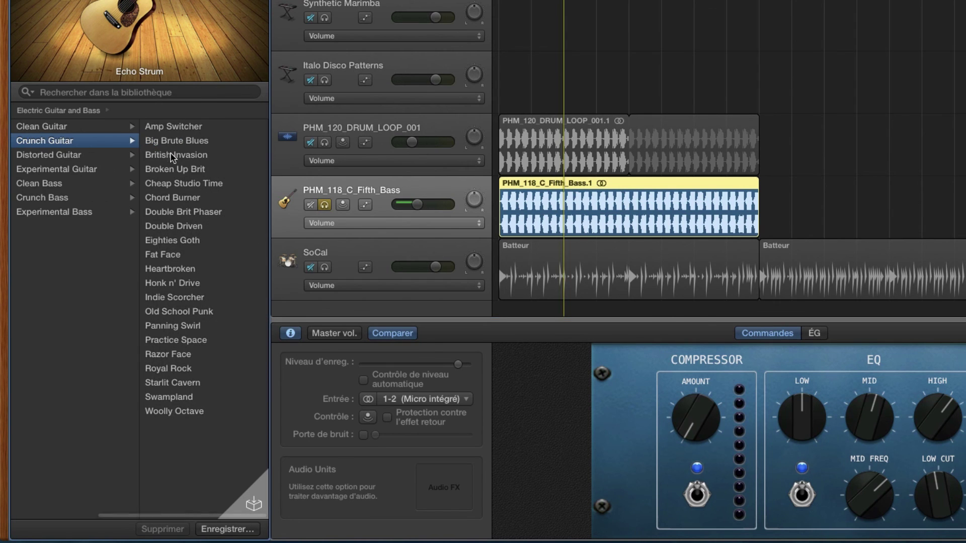
{"action": "left_click", "coordinate": [174, 142]}
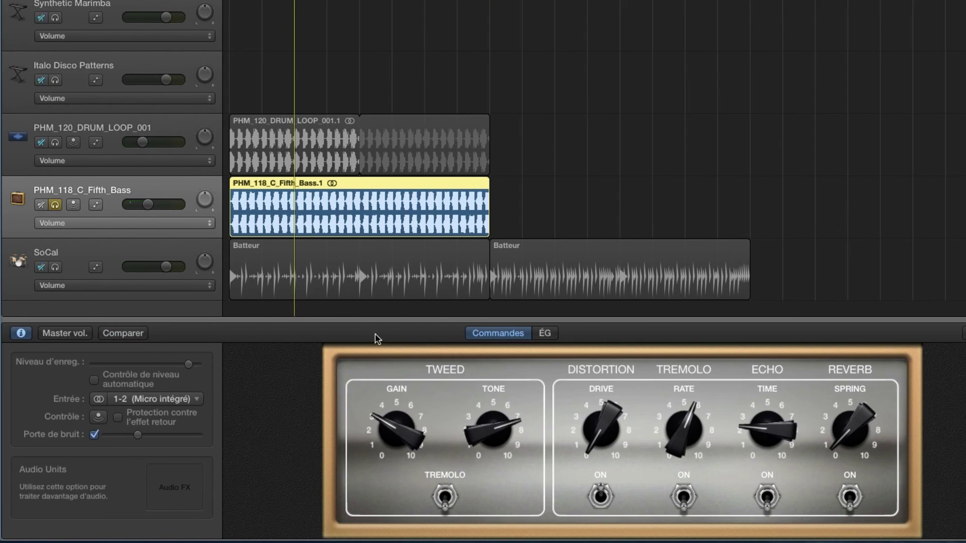
{"action": "key", "text": "space"}
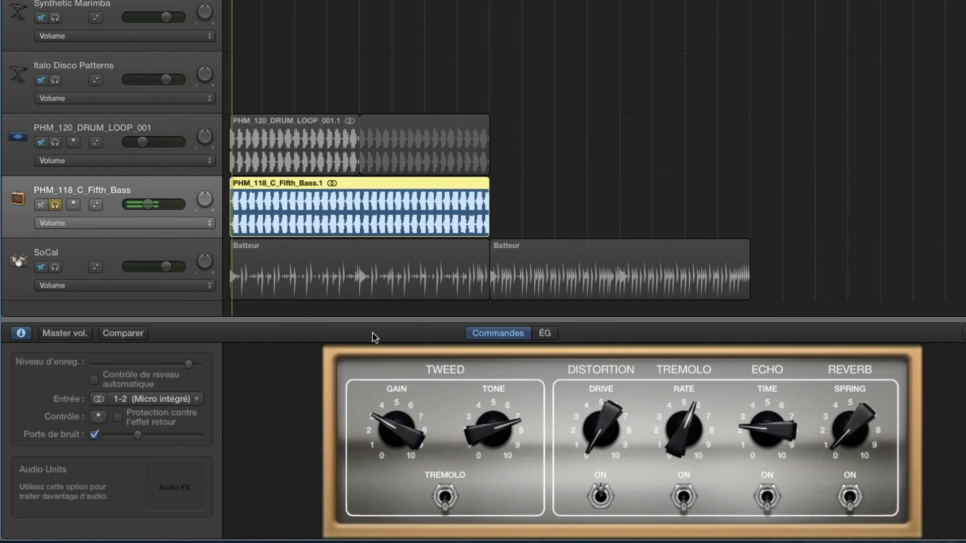
{"action": "left_click_drag", "start_coordinate": [494, 430], "coordinate": [498, 464]}
{"action": "left_click_drag", "start_coordinate": [403, 436], "coordinate": [414, 375]}
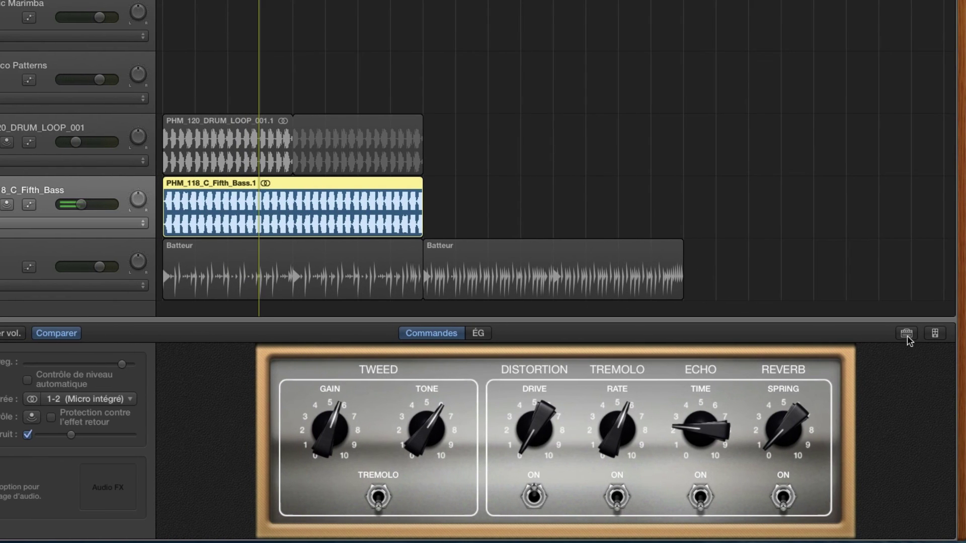
- Open the patch's Amp Designer, set the model to Vintage British Stack, and play the track
{"action": "left_click", "coordinate": [906, 333]}
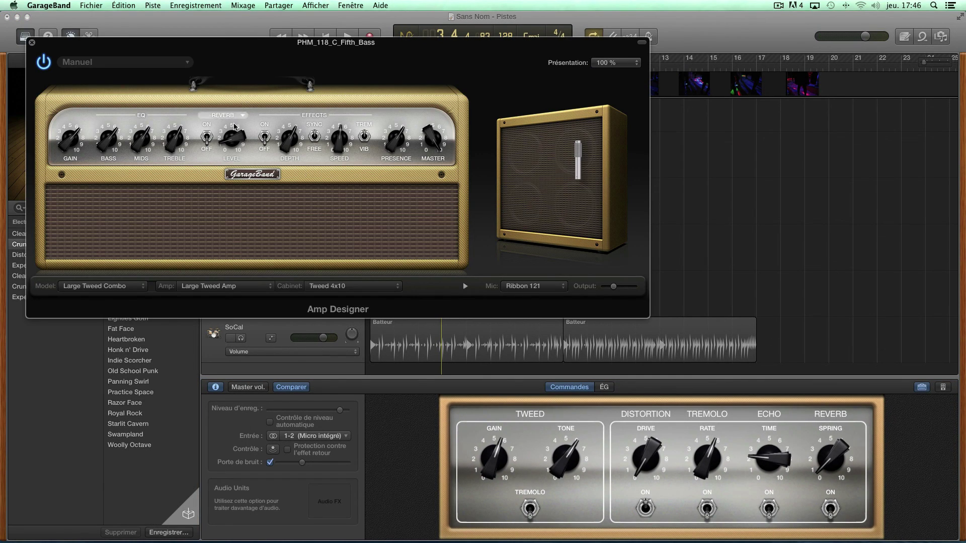
{"action": "left_click", "coordinate": [100, 291]}
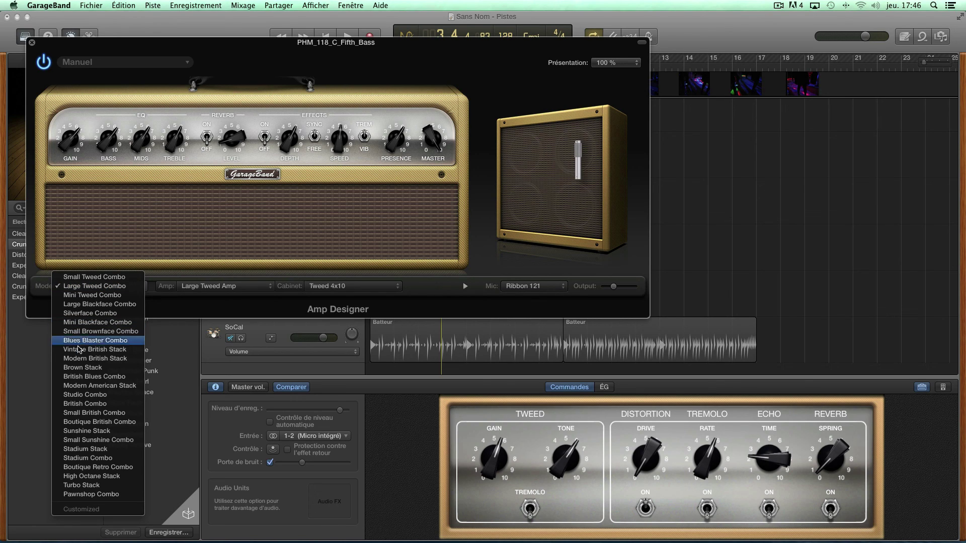
{"action": "left_click", "coordinate": [82, 350]}
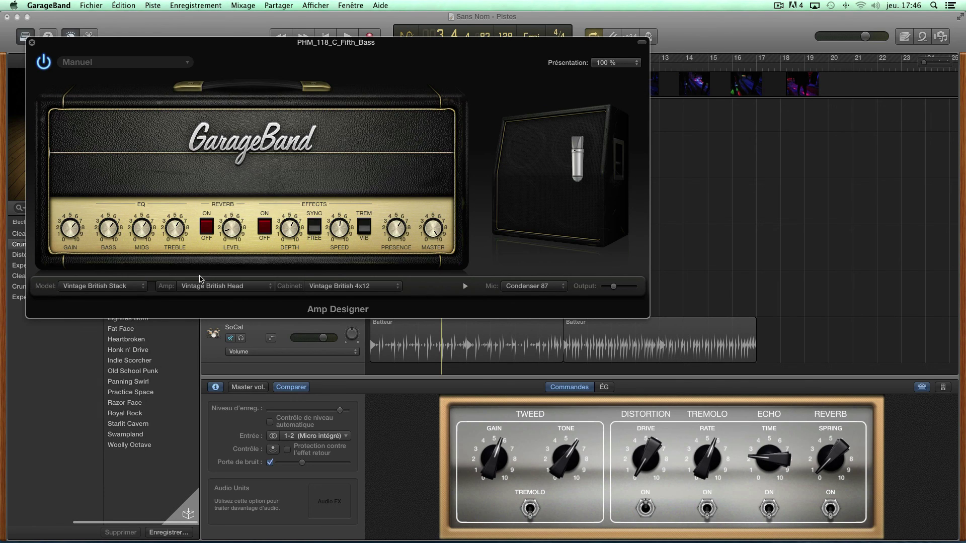
{"action": "key", "text": "space"}
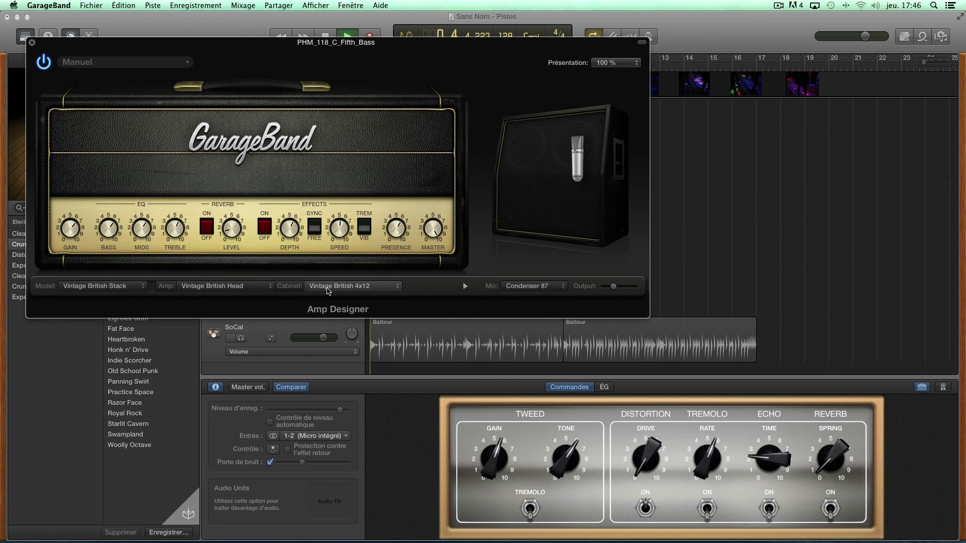
- Customize the Amp Designer rig with the British Blues Amp and the Tweed 1x10 cabinet
{"action": "left_click", "coordinate": [224, 286]}
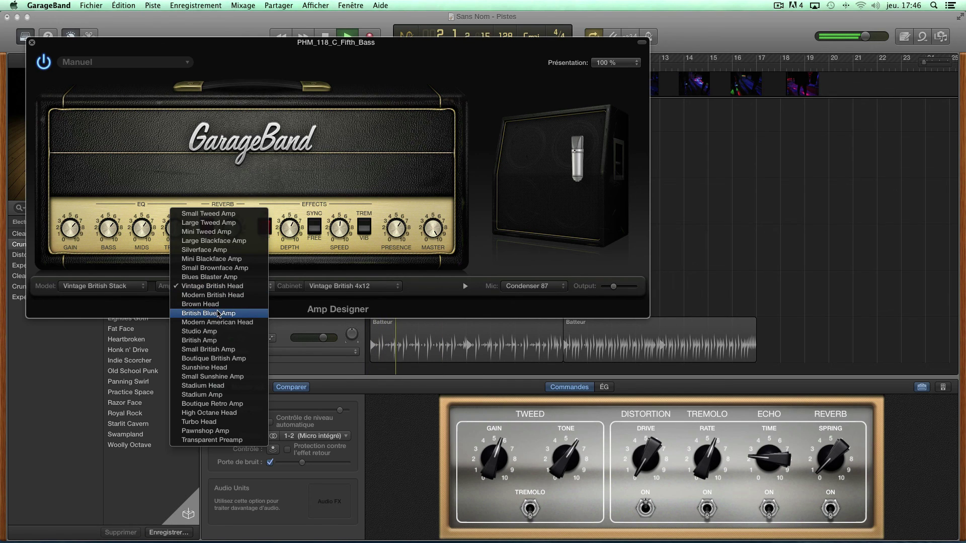
{"action": "left_click", "coordinate": [217, 313]}
{"action": "left_click", "coordinate": [313, 287]}
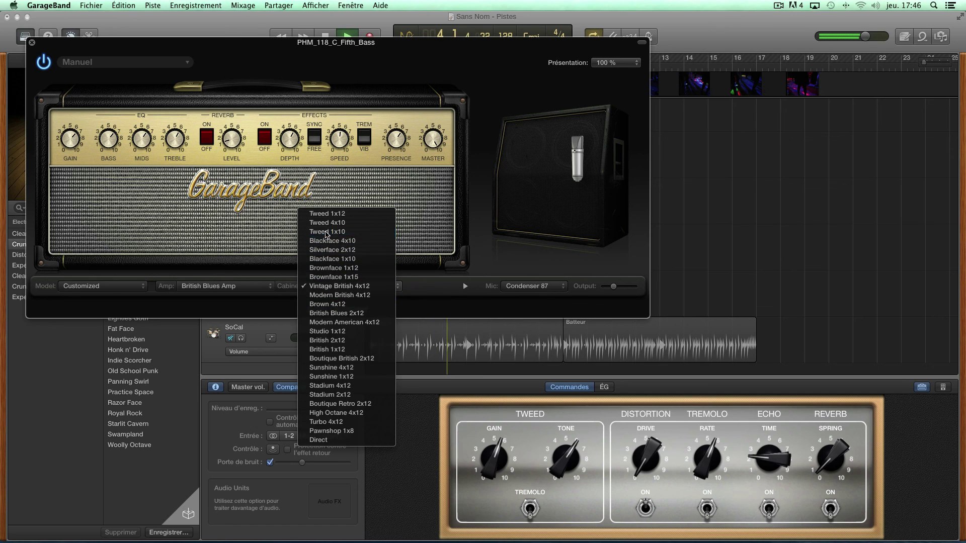
{"action": "left_click", "coordinate": [327, 231]}
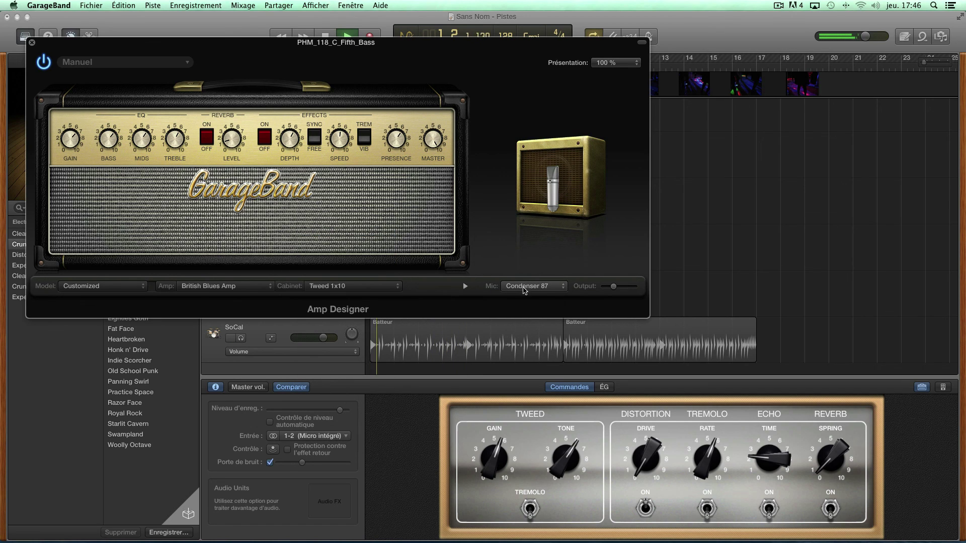
- Set the Amp Designer microphone to Dynamic 57, reposition it in front of the cabinet, and close the amp window
{"action": "left_click", "coordinate": [531, 286]}
{"action": "left_click", "coordinate": [527, 314]}
{"action": "mouse_move", "coordinate": [551, 277]}
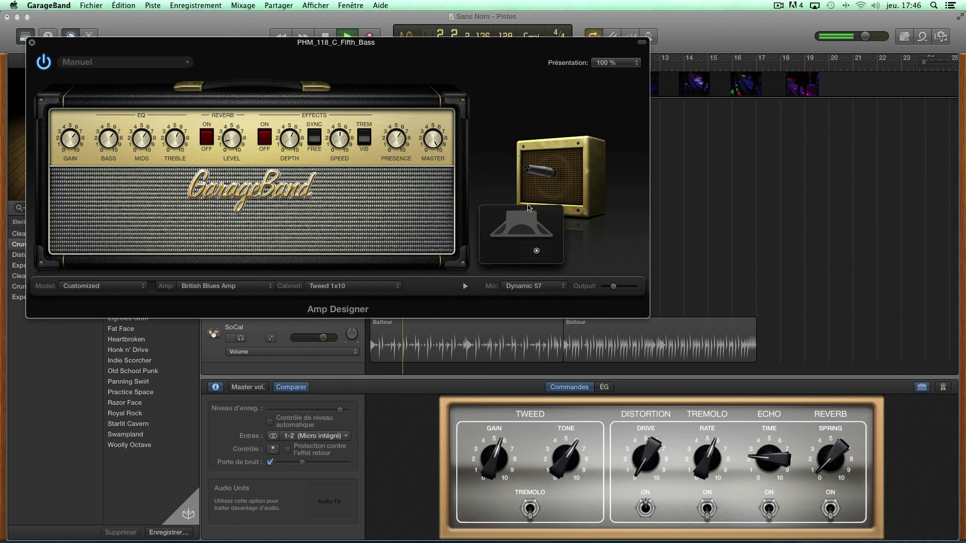
{"action": "mouse_move", "coordinate": [537, 251]}
{"action": "left_mouse_down"}
{"action": "mouse_move", "coordinate": [545, 239]}
{"action": "mouse_move", "coordinate": [525, 248]}
{"action": "mouse_move", "coordinate": [537, 250]}
{"action": "left_mouse_up"}
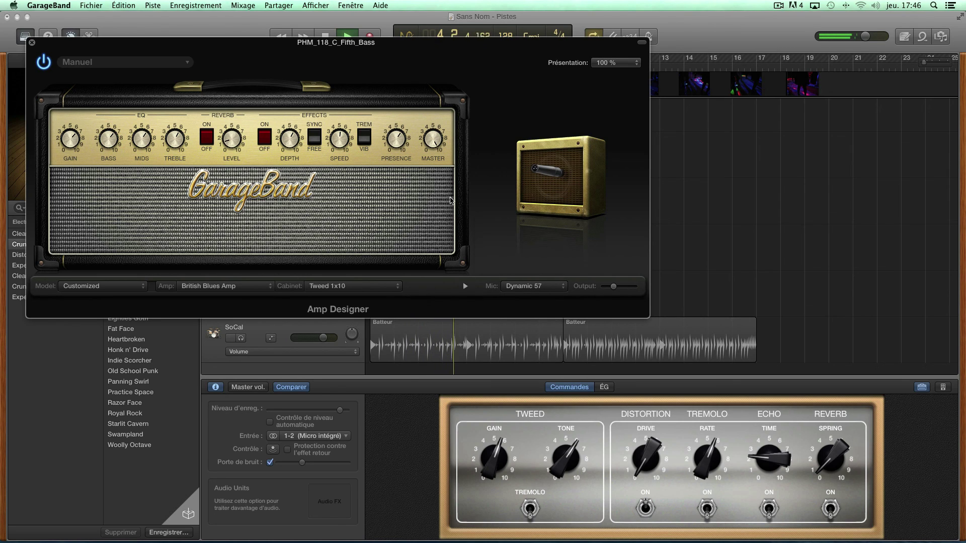
{"action": "left_click", "coordinate": [32, 42]}
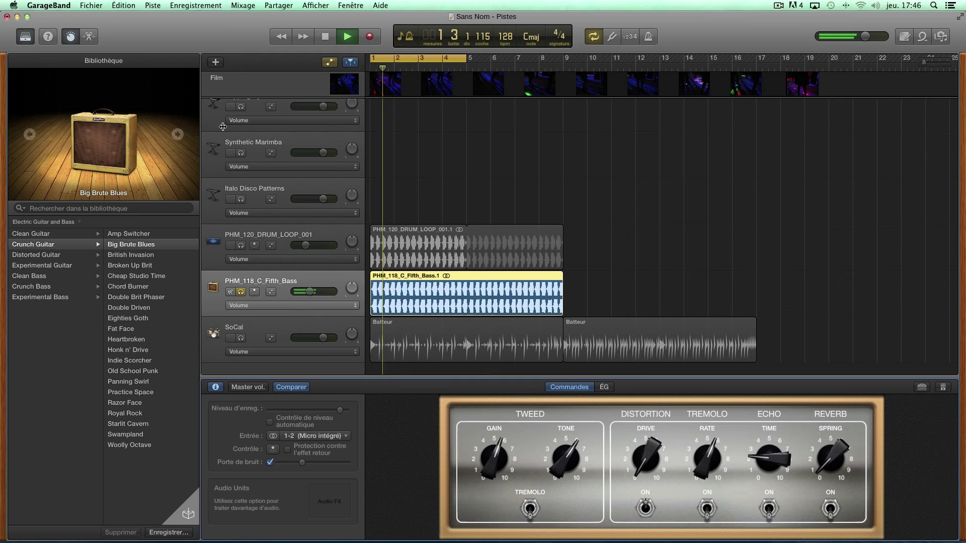
- Open the track's Pedalboard, look through the pedal collection, and adjust the Trem-O-Tone pedal's rate during playback
{"action": "left_click", "coordinate": [943, 387]}
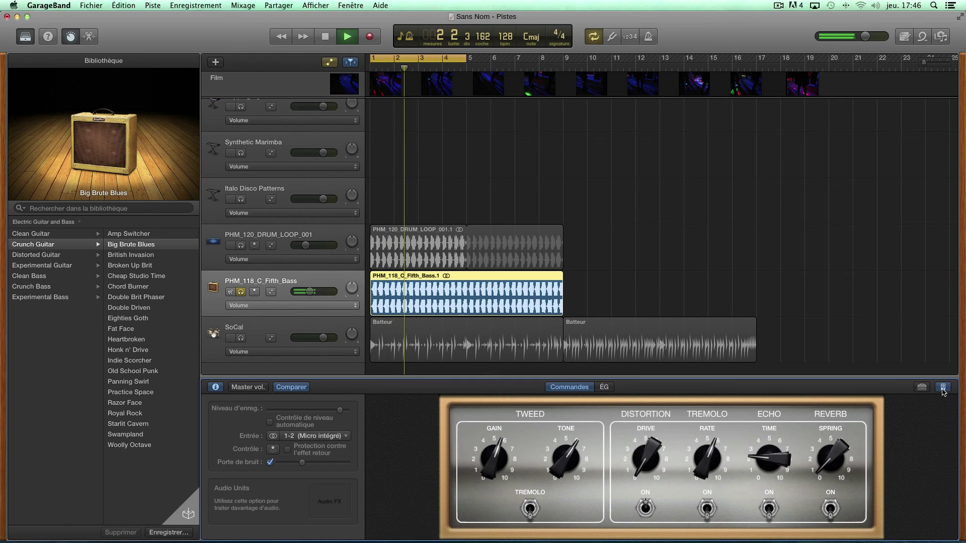
{"action": "left_click", "coordinate": [923, 389]}
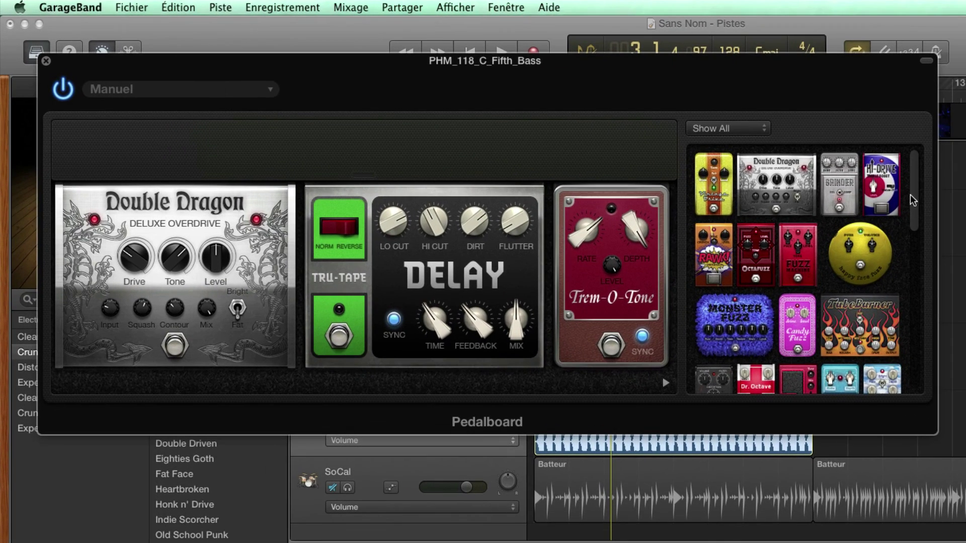
{"action": "left_click_drag", "start_coordinate": [916, 198], "coordinate": [904, 165]}
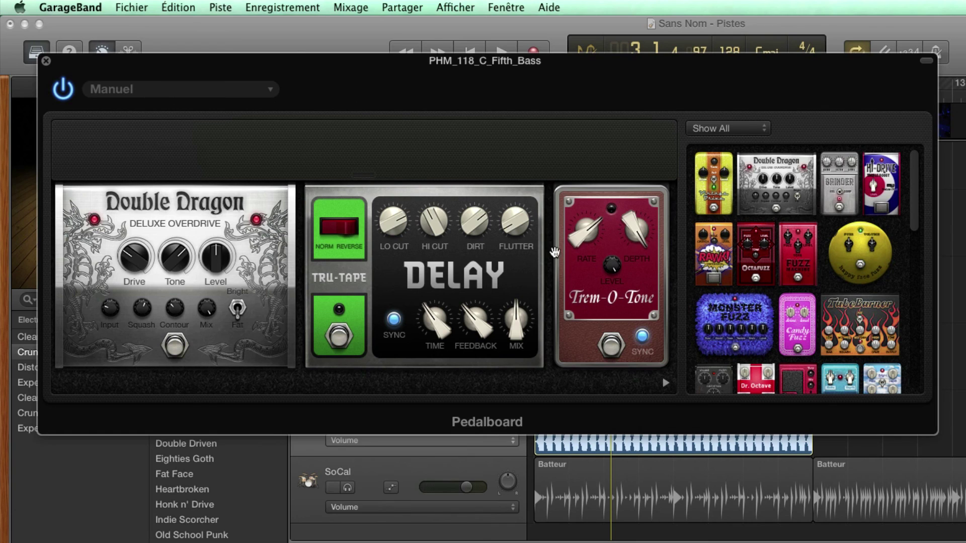
{"action": "key", "text": "space"}
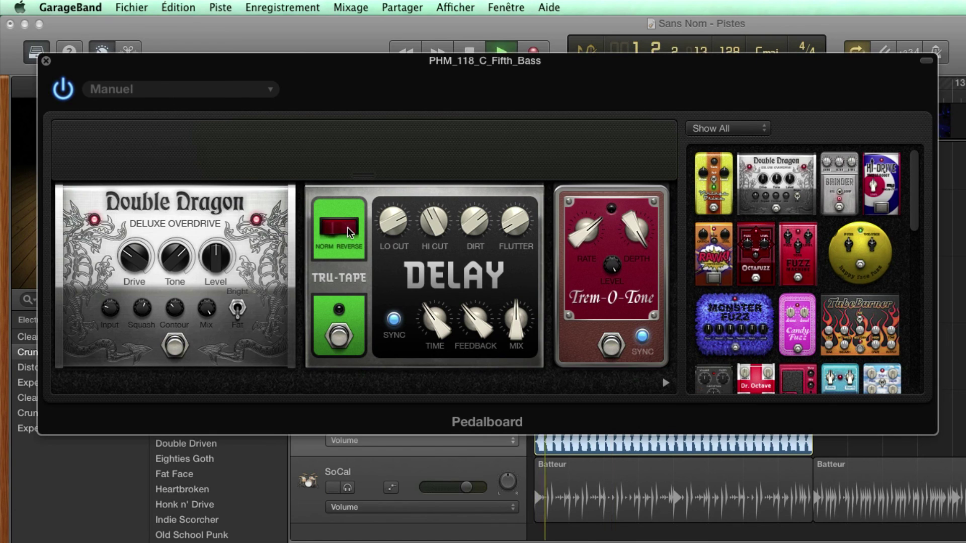
{"action": "left_click_drag", "start_coordinate": [586, 237], "coordinate": [588, 222]}
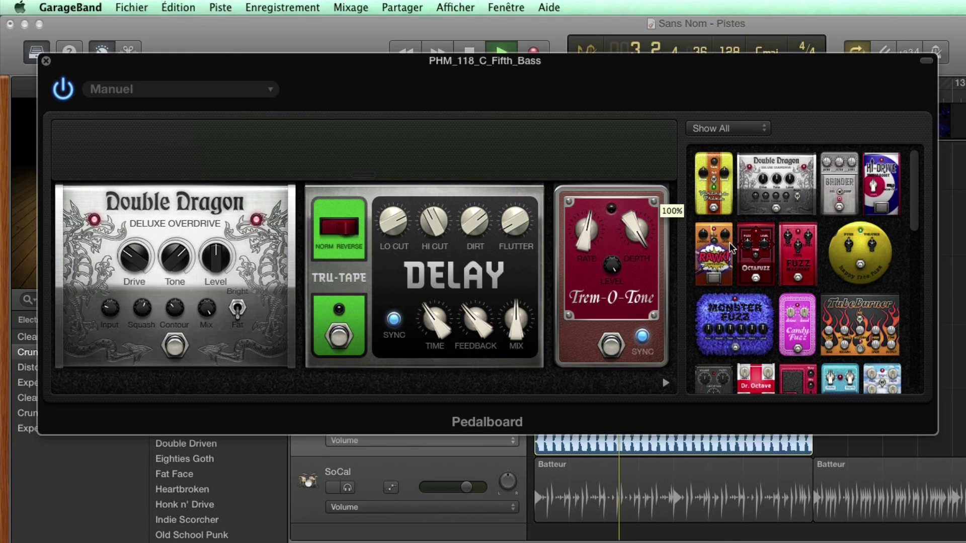
- Replace the Trem-O-Tone pedal with Happy Face Fuzz, try its controls and bypass switch, and close the Pedalboard
{"action": "left_click_drag", "start_coordinate": [830, 260], "coordinate": [629, 257]}
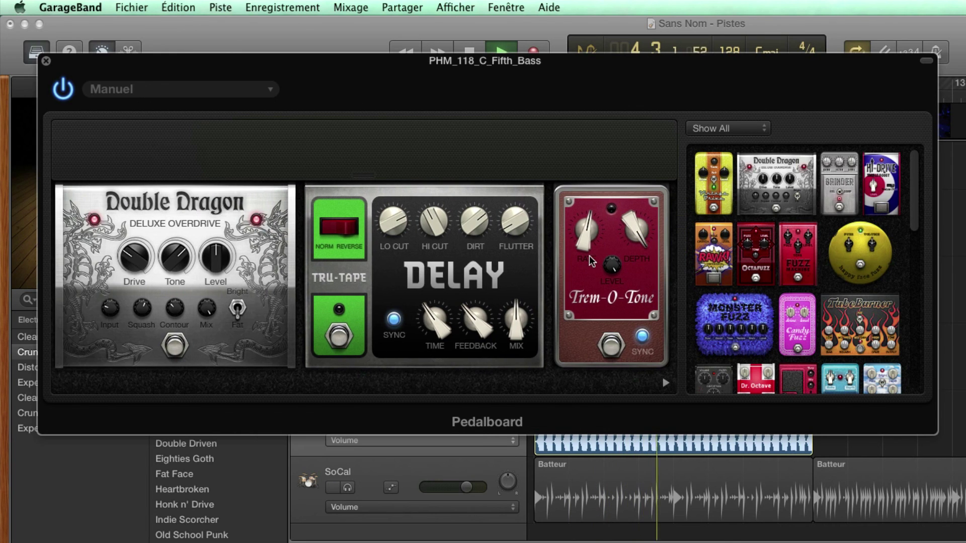
{"action": "left_click_drag", "start_coordinate": [626, 198], "coordinate": [548, 259]}
{"action": "left_click_drag", "start_coordinate": [612, 243], "coordinate": [621, 217]}
{"action": "left_click", "coordinate": [574, 311]}
{"action": "left_click", "coordinate": [574, 310]}
{"action": "left_click_drag", "start_coordinate": [594, 250], "coordinate": [560, 238]}
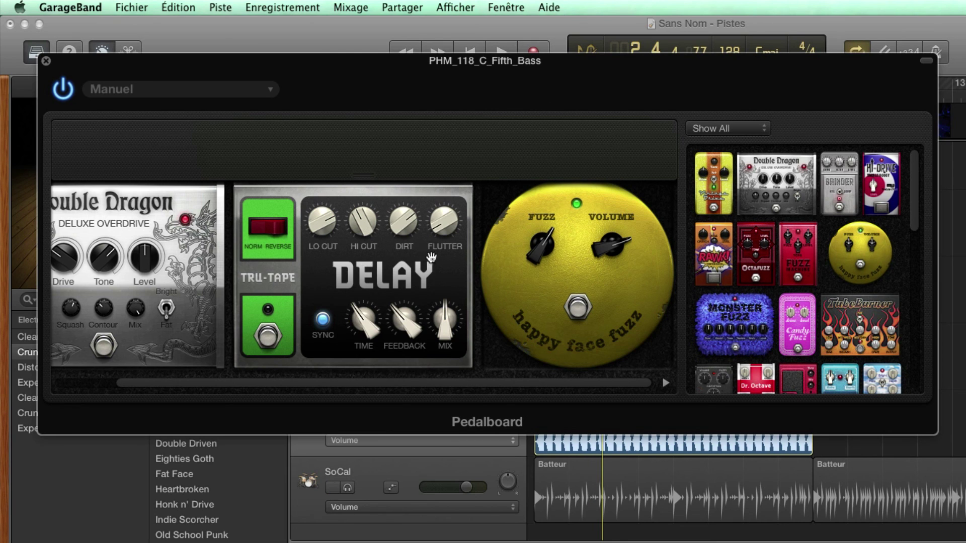
{"action": "scroll", "coordinate": [429, 257], "scroll_direction": "left", "scroll_amount": 3}
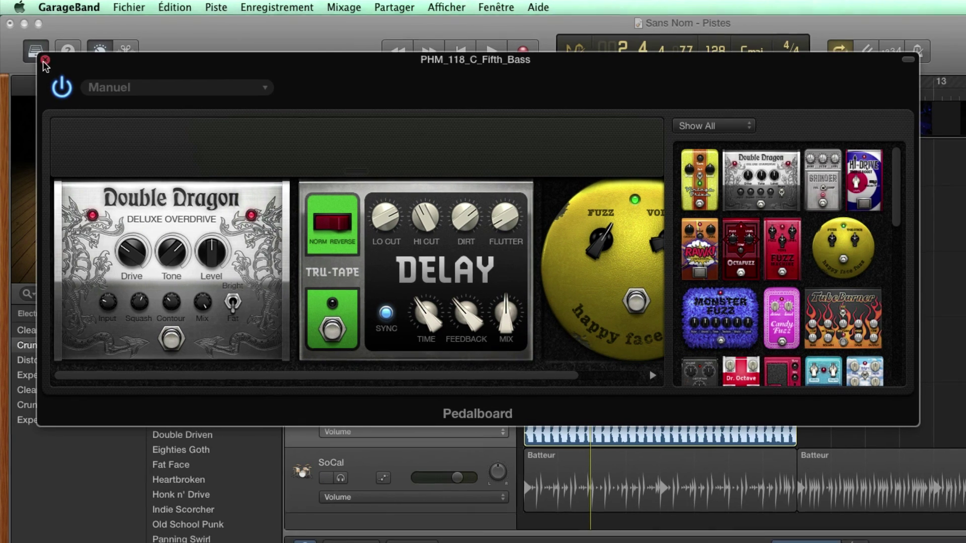
{"action": "left_click", "coordinate": [46, 61]}
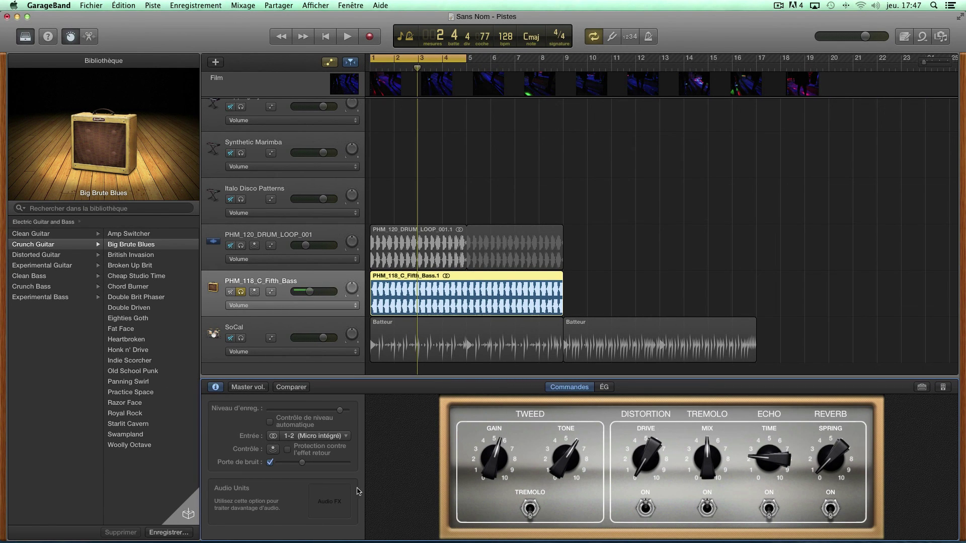
- Examine the Native Instruments Audio Unit effects available for the bass track, and leave the effect slot empty
{"action": "left_click", "coordinate": [335, 491]}
{"action": "mouse_move", "coordinate": [353, 502]}
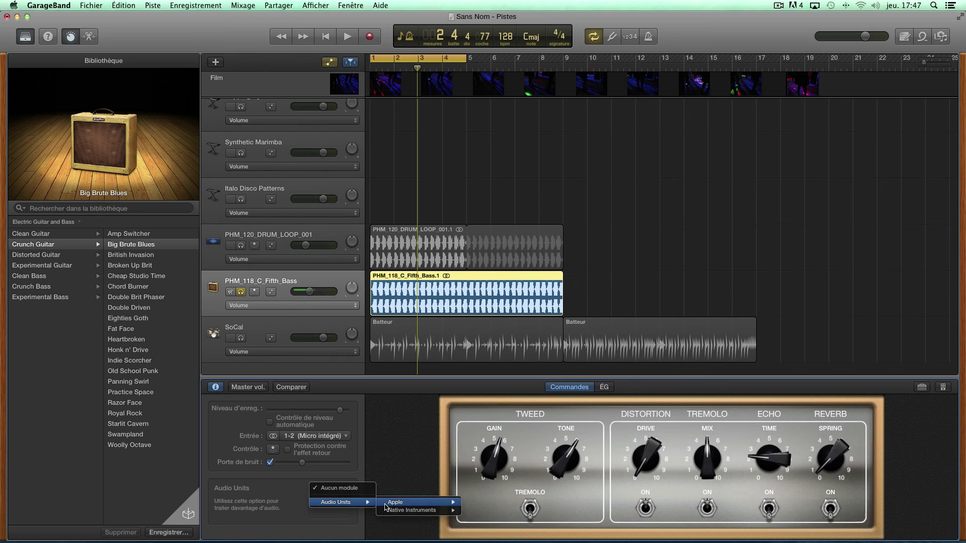
{"action": "mouse_move", "coordinate": [408, 513]}
{"action": "mouse_move", "coordinate": [489, 534]}
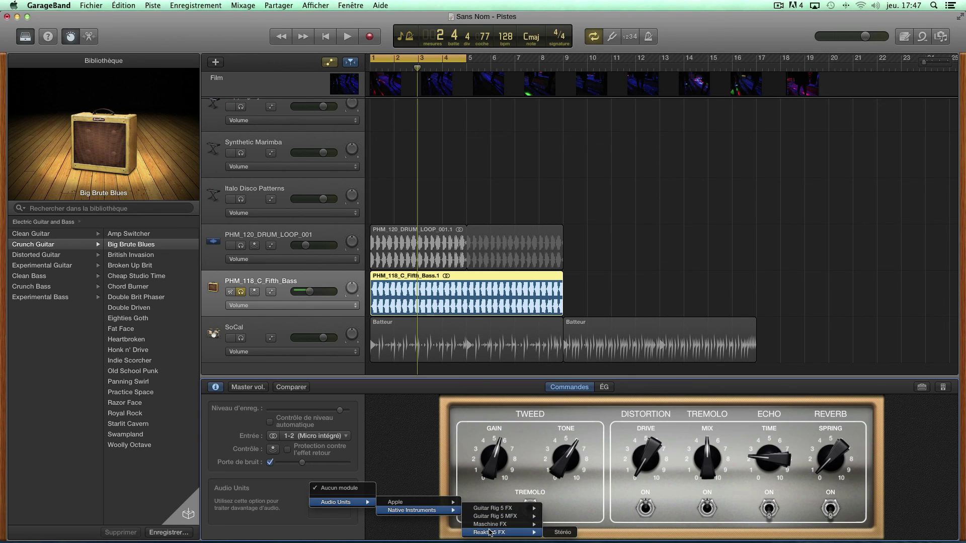
{"action": "left_click", "coordinate": [388, 480]}
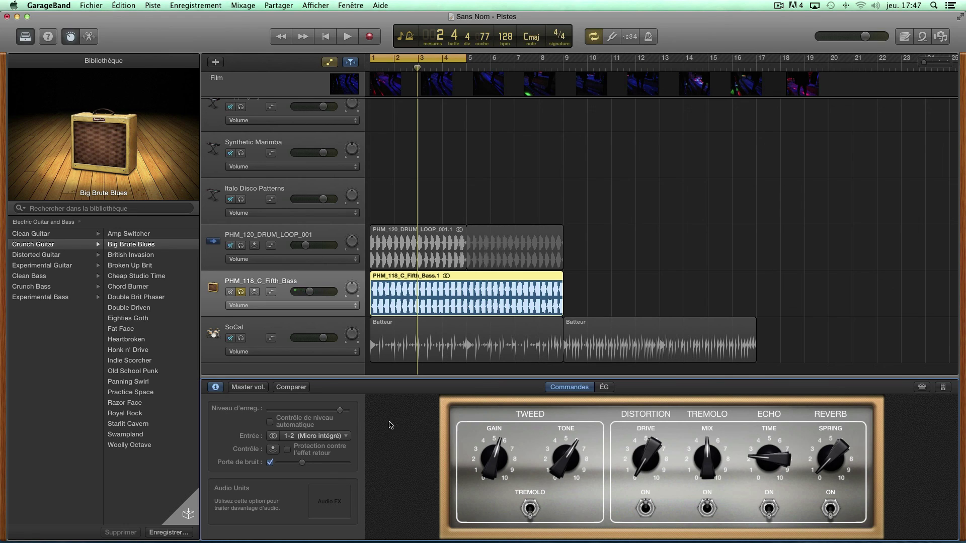